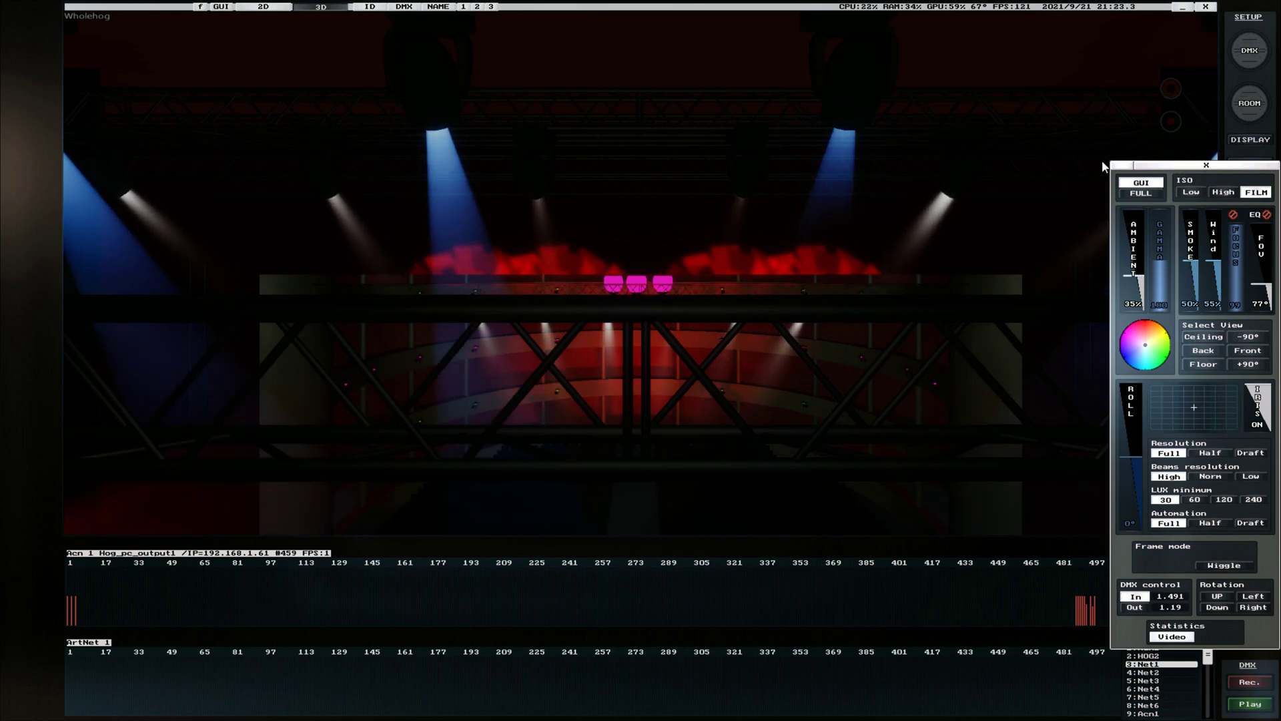
# Step: Close the visualiser settings panel and bring up the Camera 1 group's X, Y, Z position attributes
pyautogui.click(1206, 165)
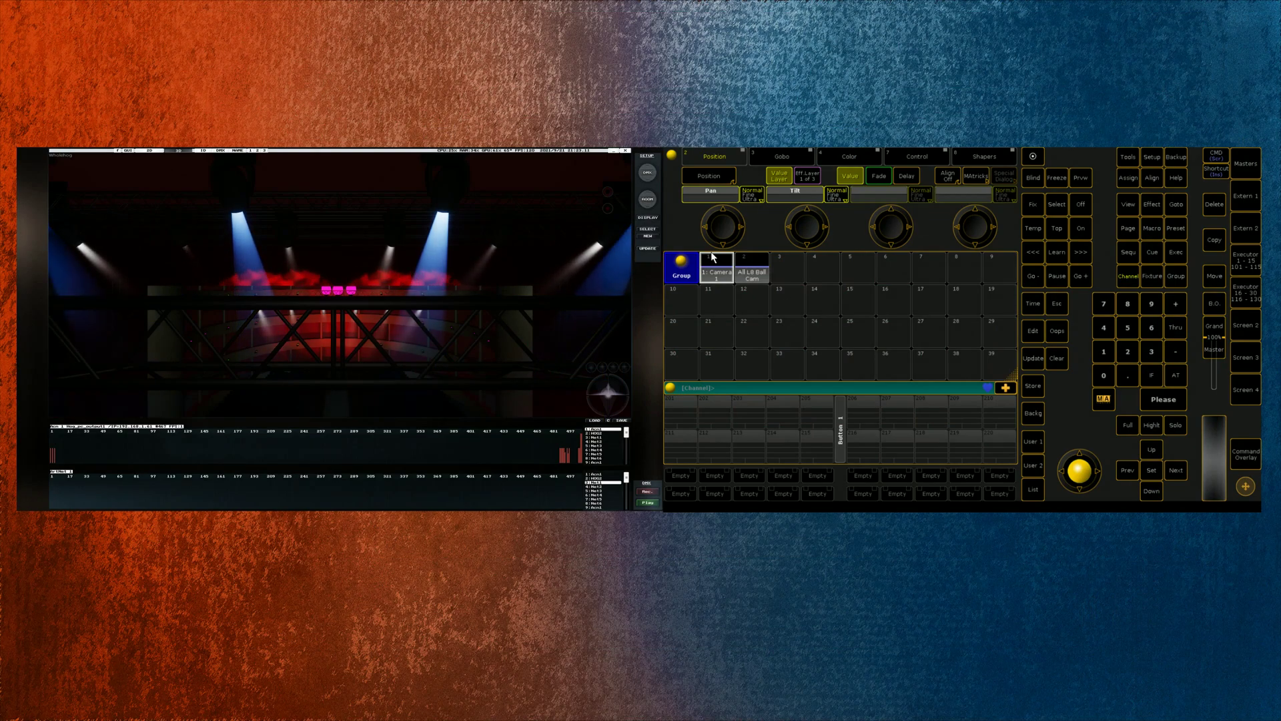
pyautogui.click(716, 270)
pyautogui.click(929, 158)
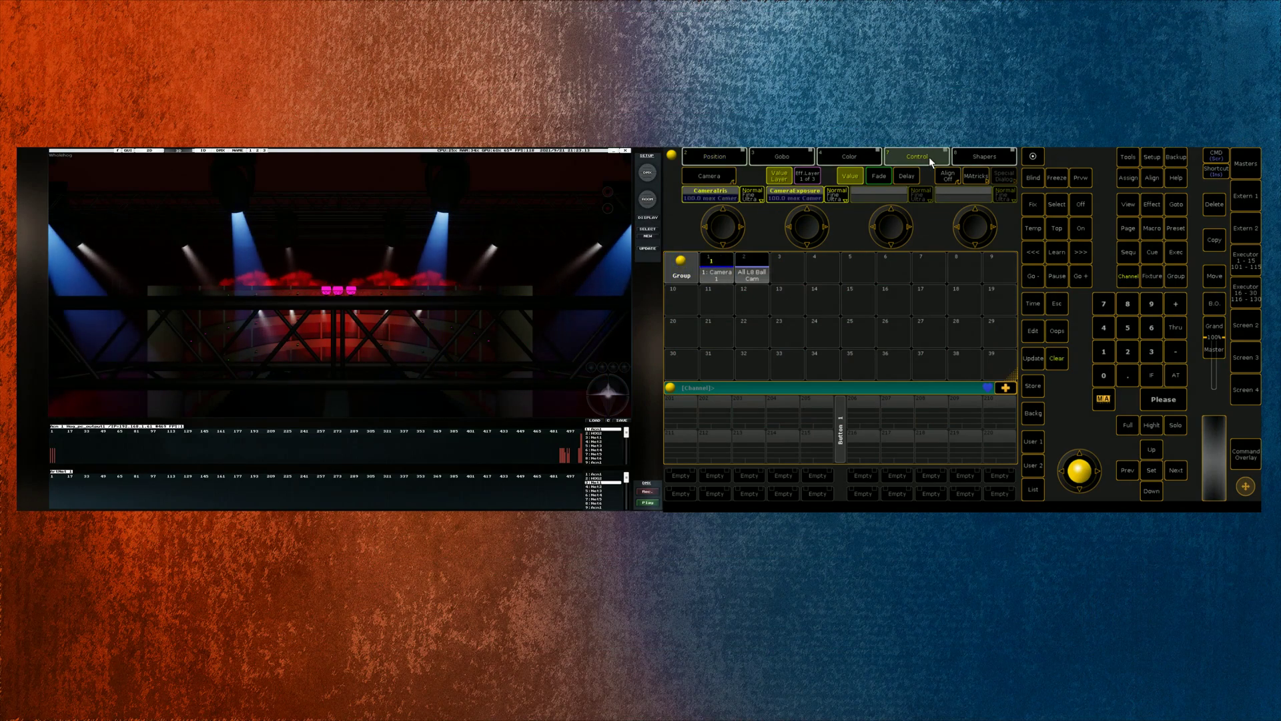
pyautogui.click(985, 156)
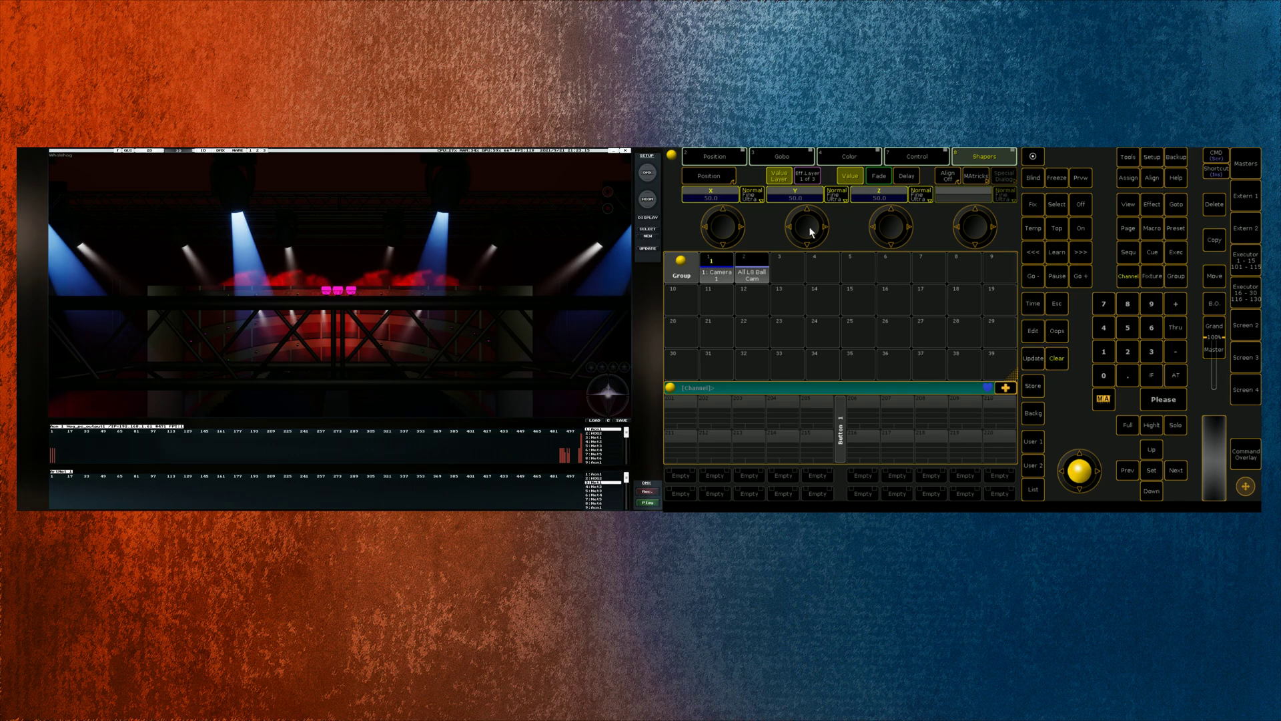
# Step: Raise the Camera group's Y and Z position so the camera flies toward the red balconies
pyautogui.scroll(-5, 808, 232)
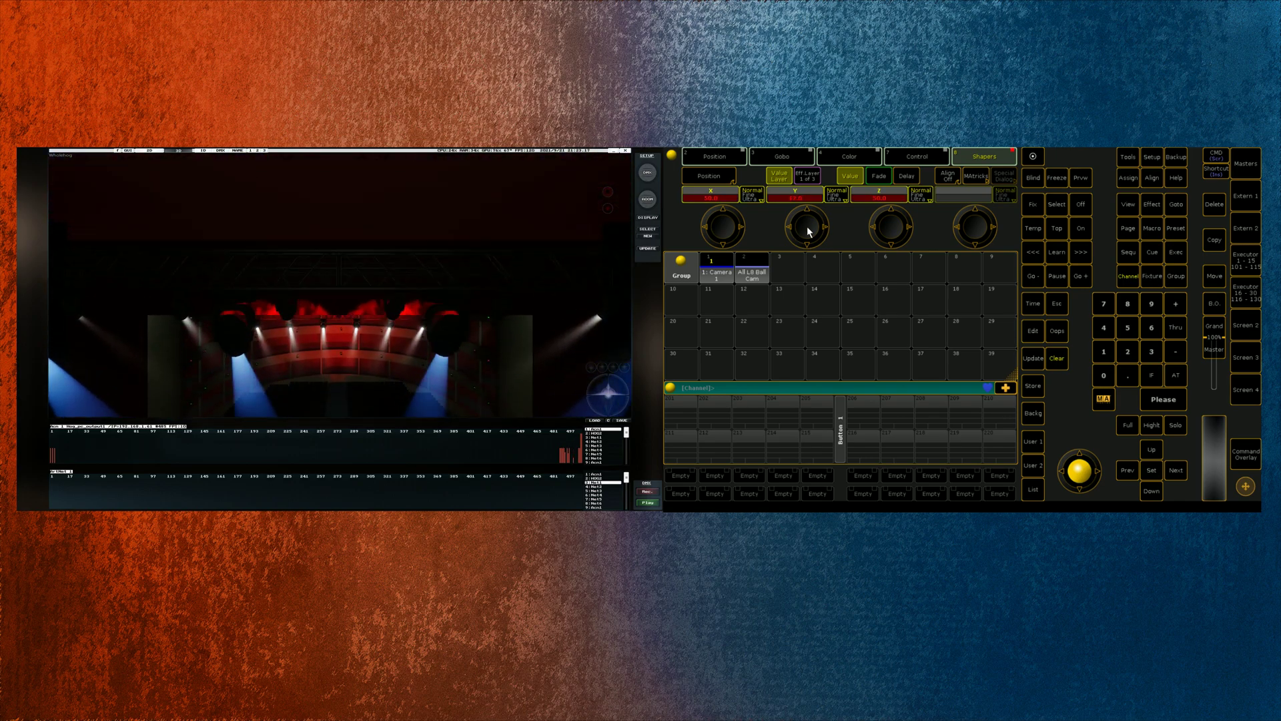
pyautogui.scroll(5, 808, 232)
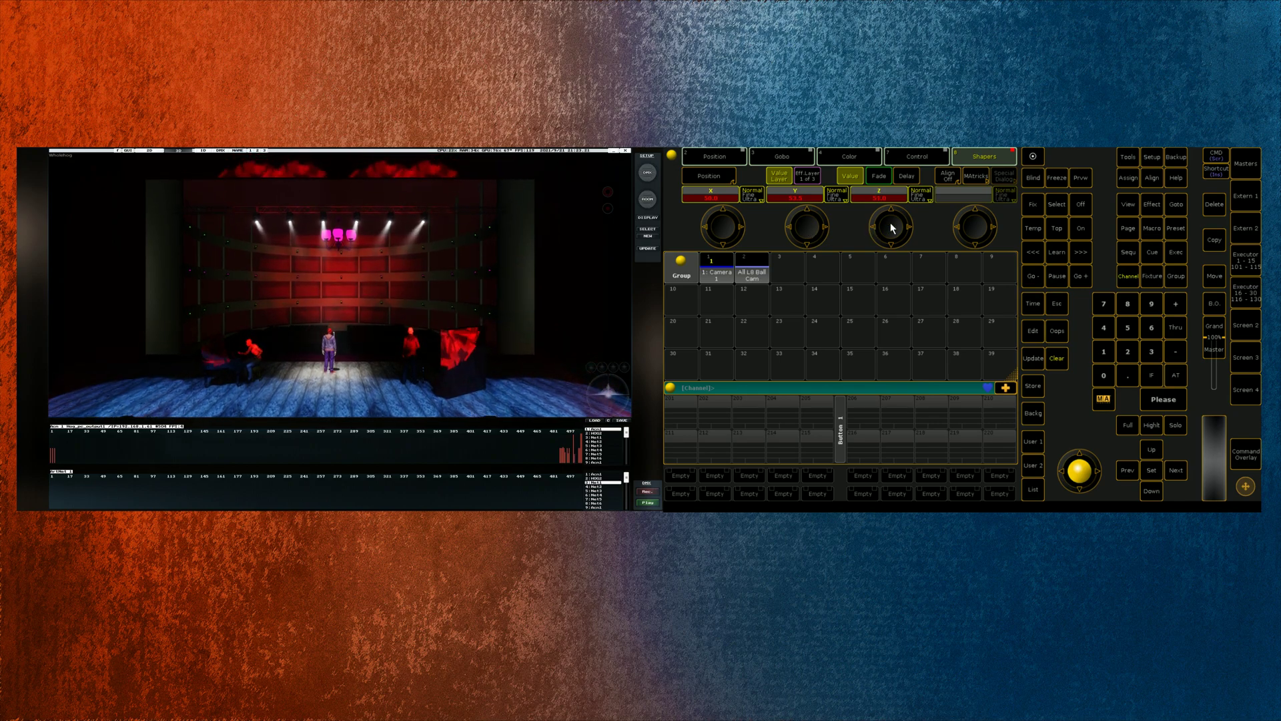
pyautogui.scroll(5, 891, 227)
pyautogui.scroll(5, 890, 228)
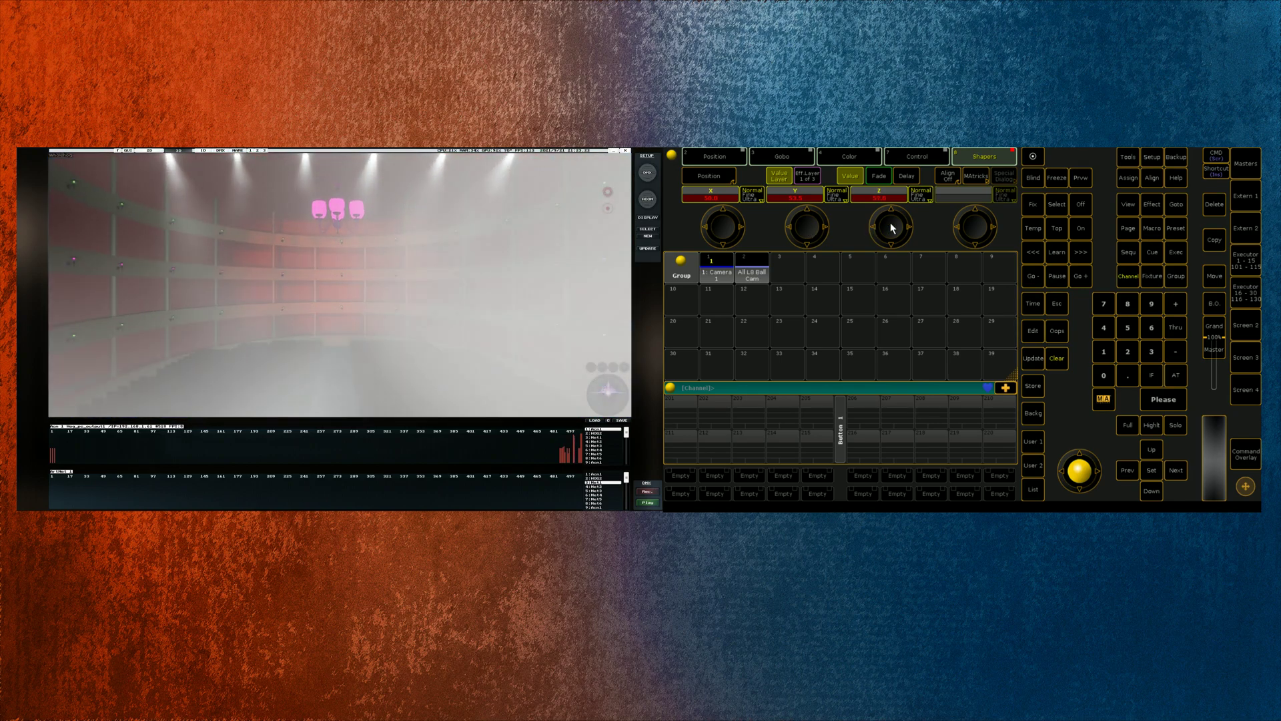
pyautogui.scroll(5, 890, 227)
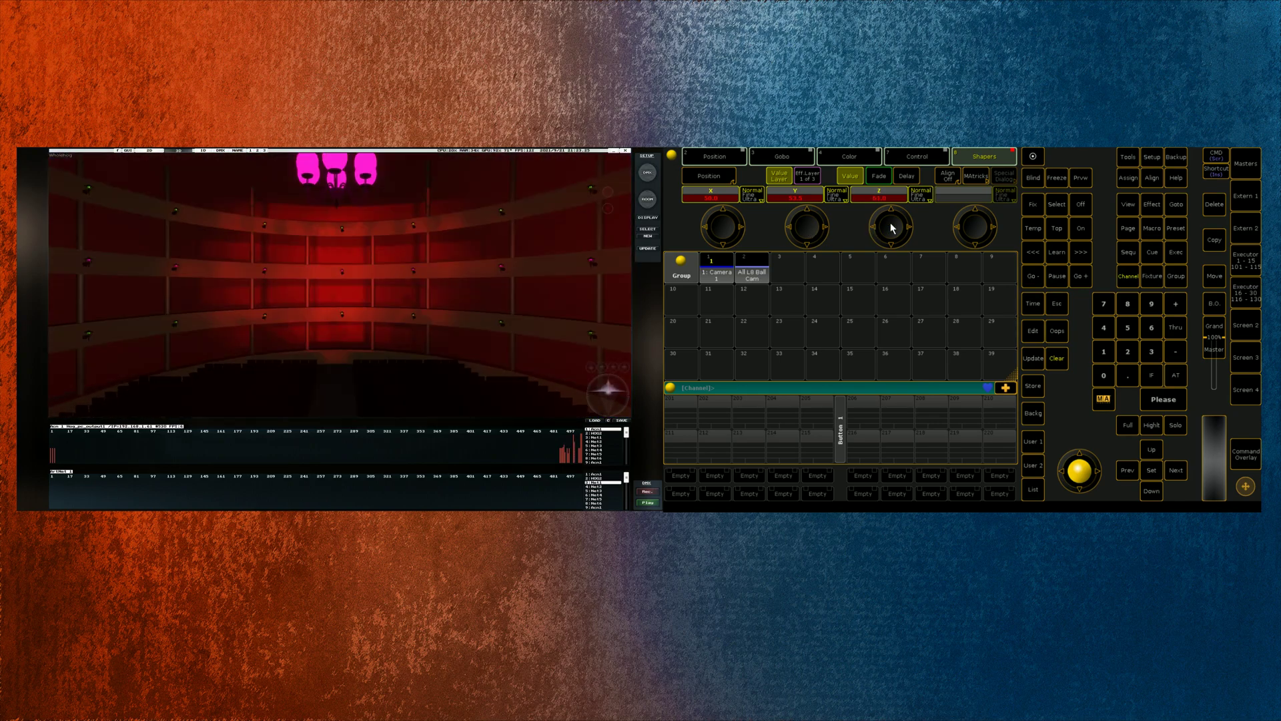
pyautogui.scroll(5, 891, 228)
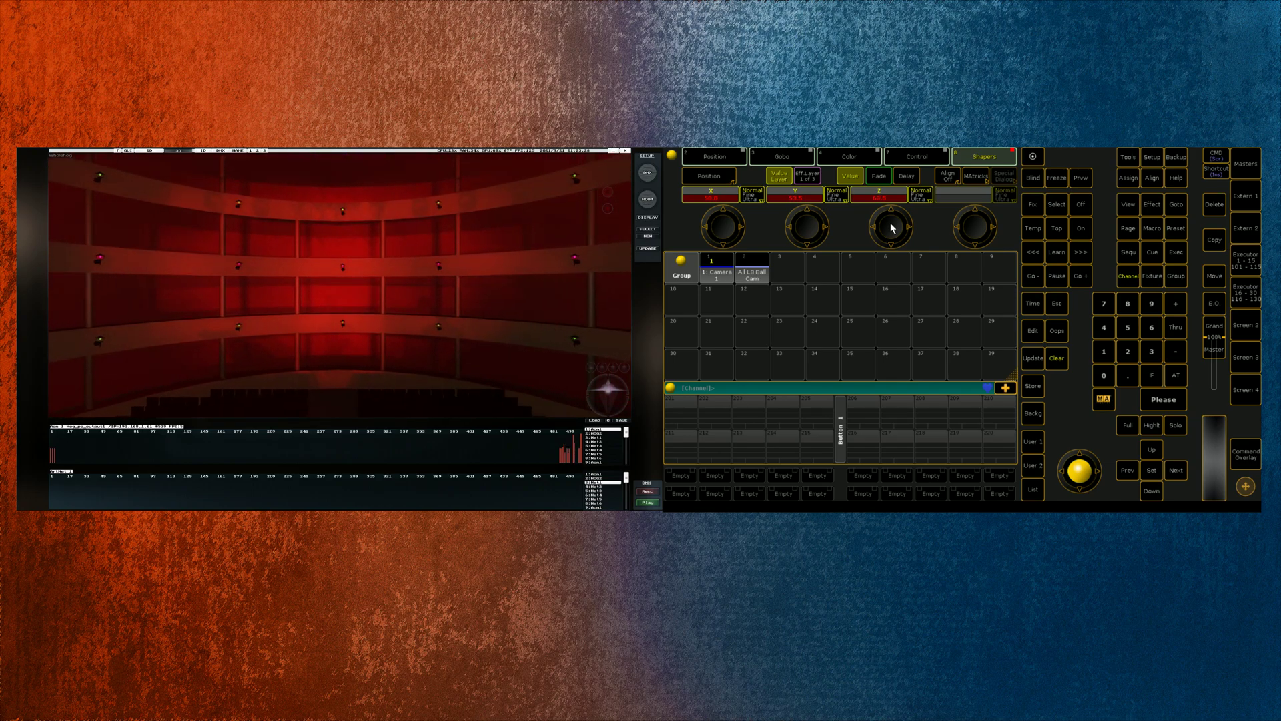
pyautogui.scroll(3, 891, 227)
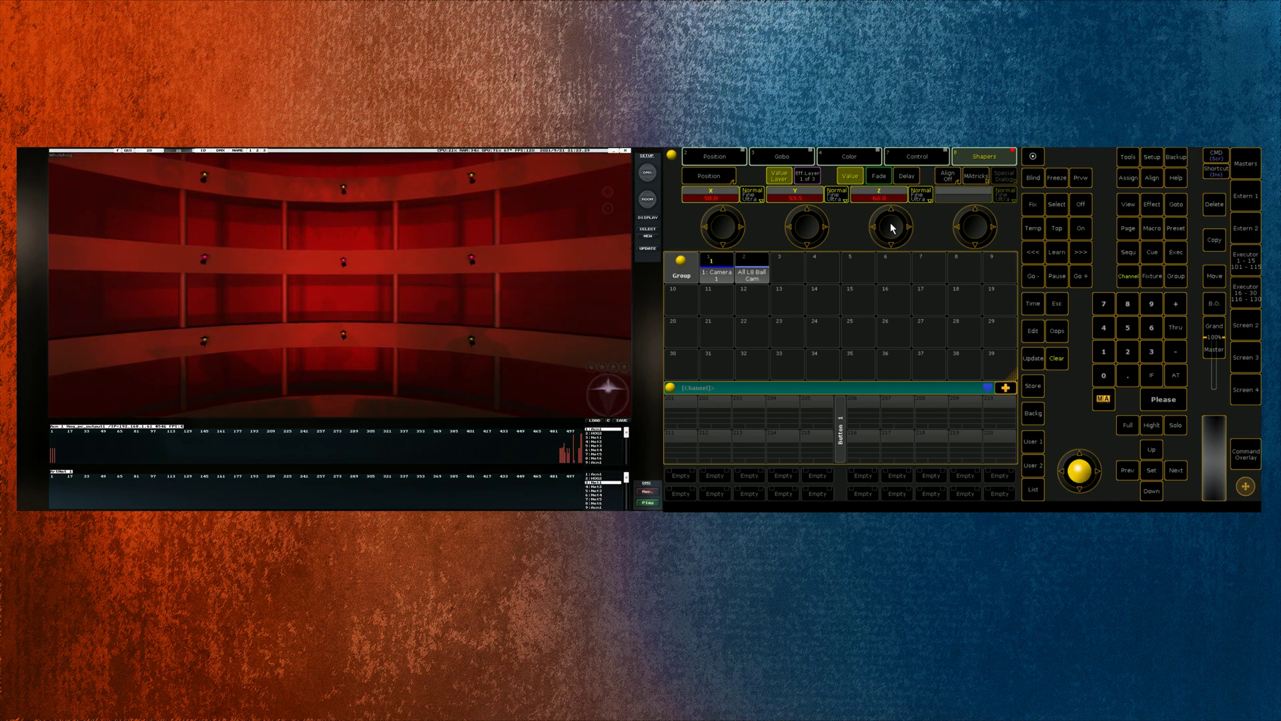
# Step: Swing the Camera group's Pan back and forth to sweep the view across the red balconies
pyautogui.click(723, 158)
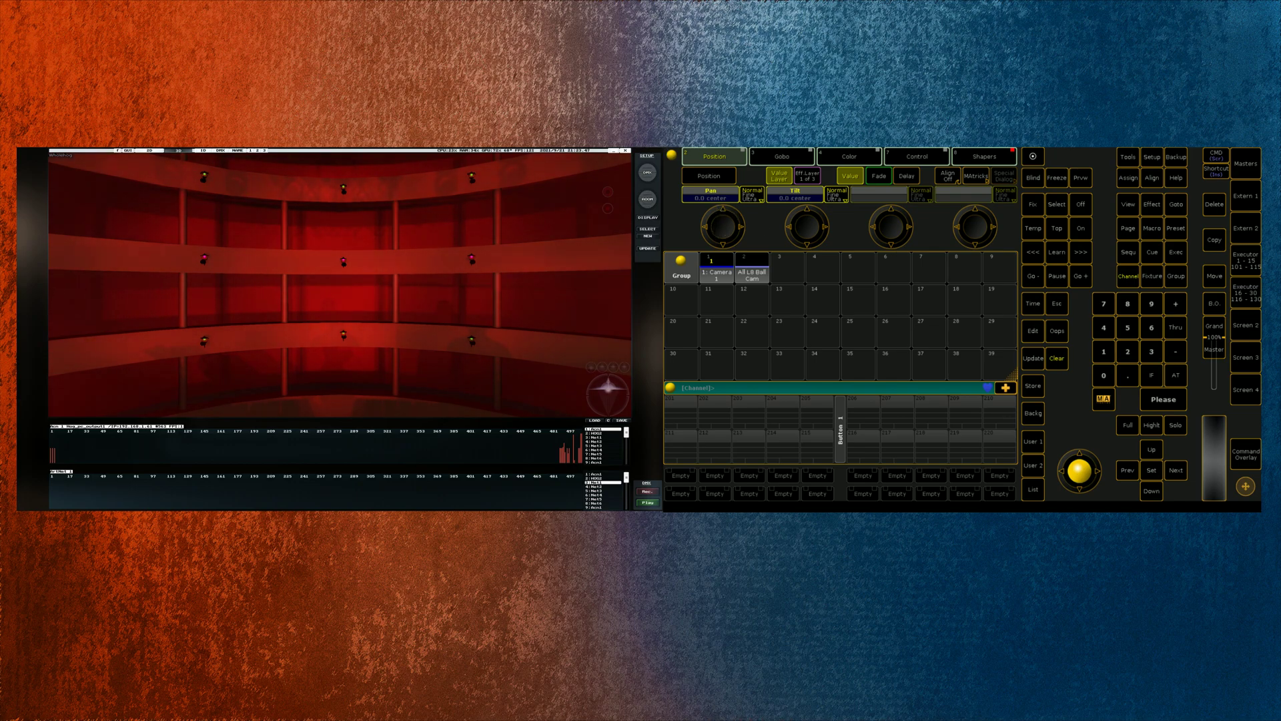
pyautogui.click(975, 163)
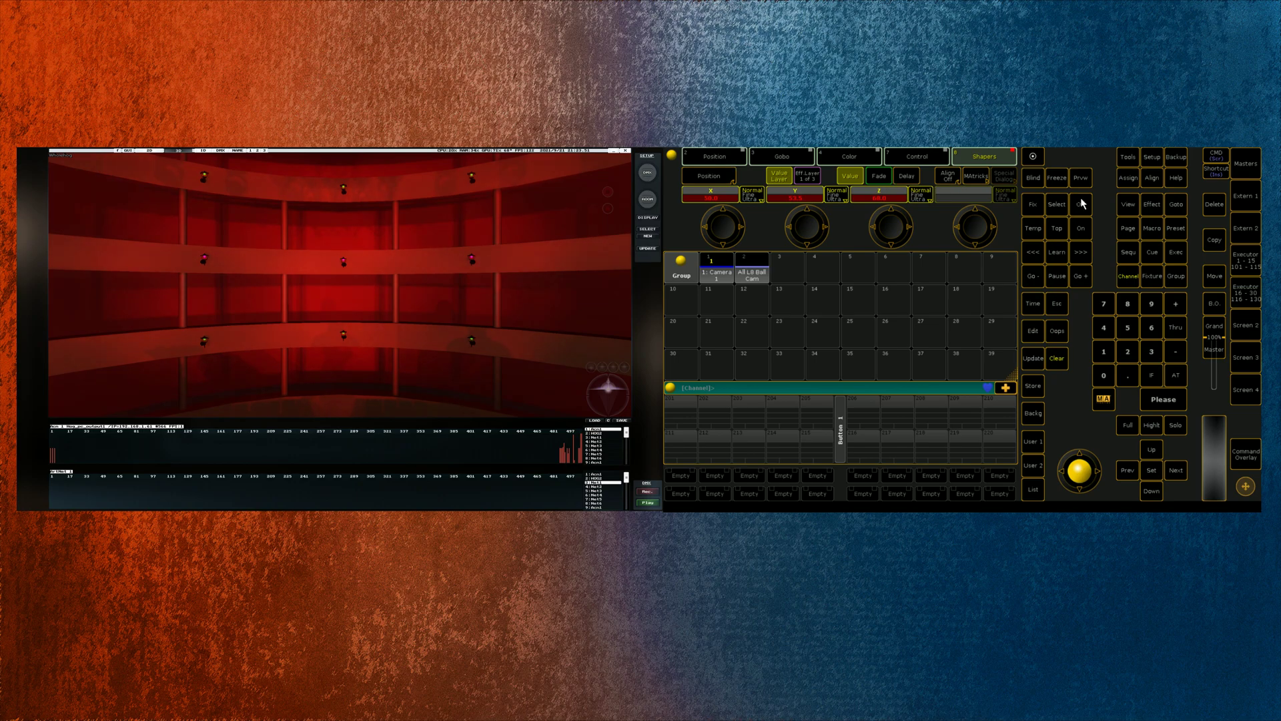
pyautogui.click(718, 153)
pyautogui.scroll(-10, 716, 225)
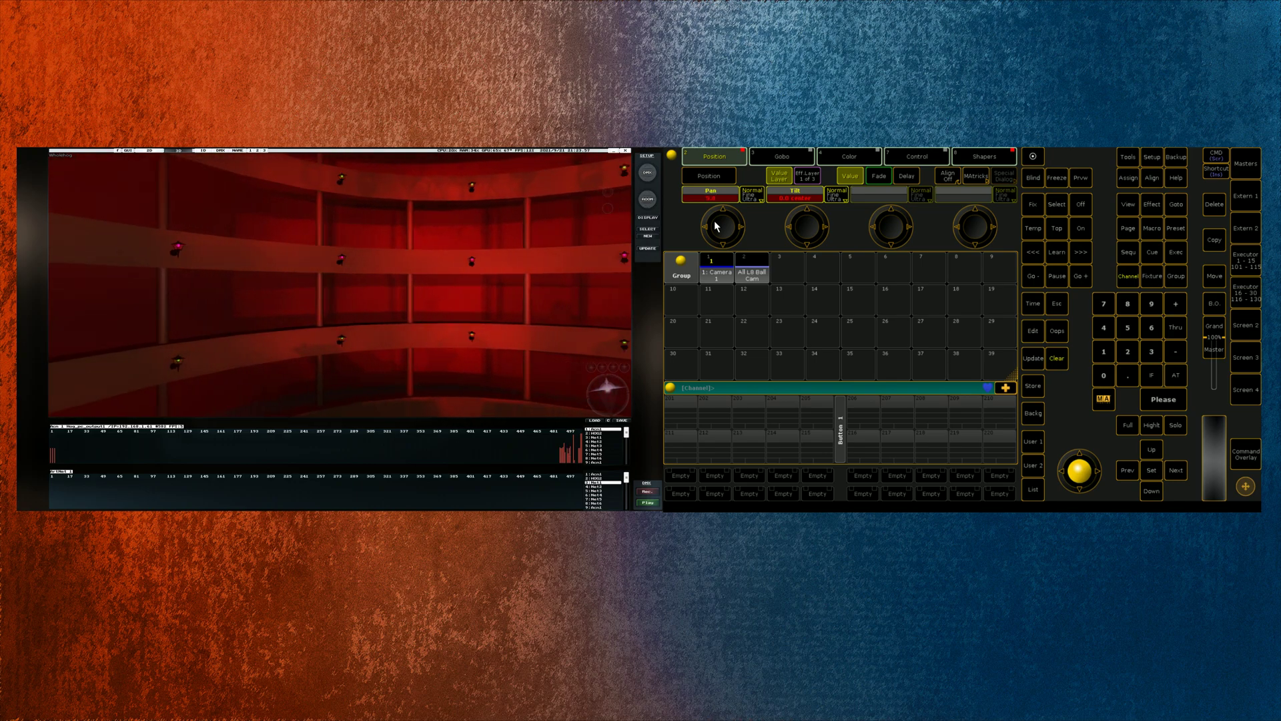
pyautogui.scroll(-10, 716, 226)
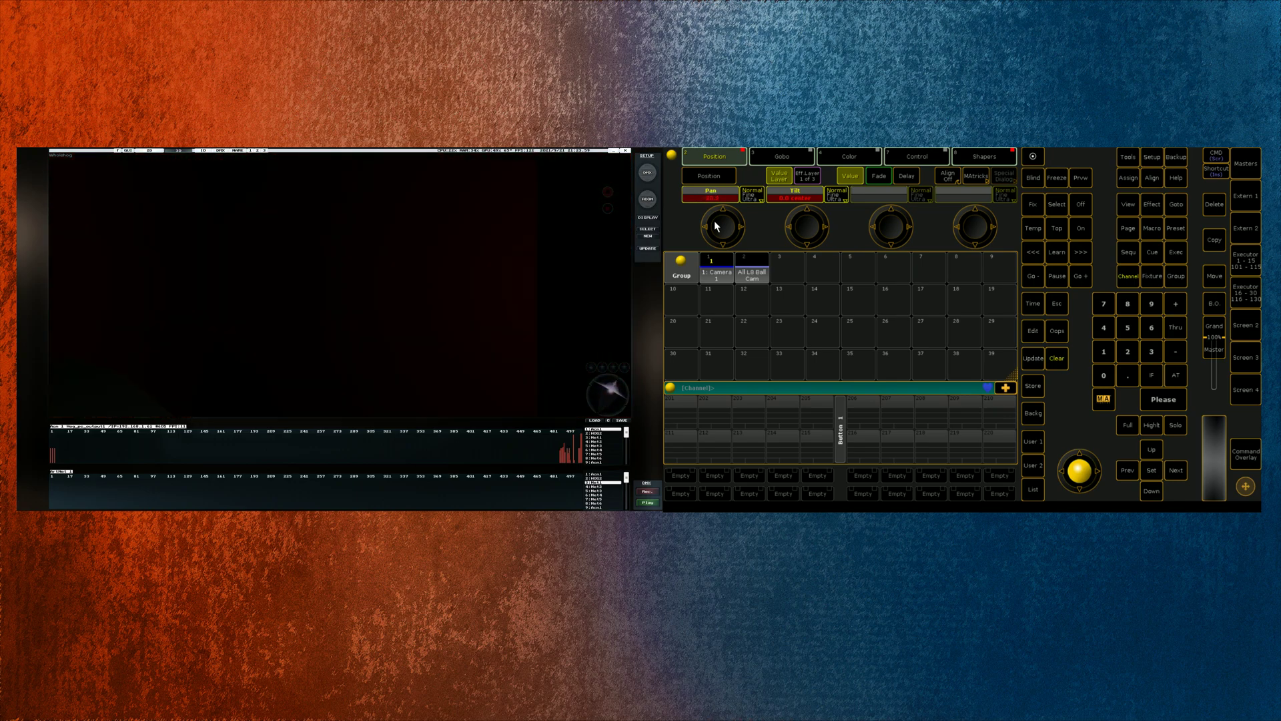
pyautogui.scroll(20, 716, 226)
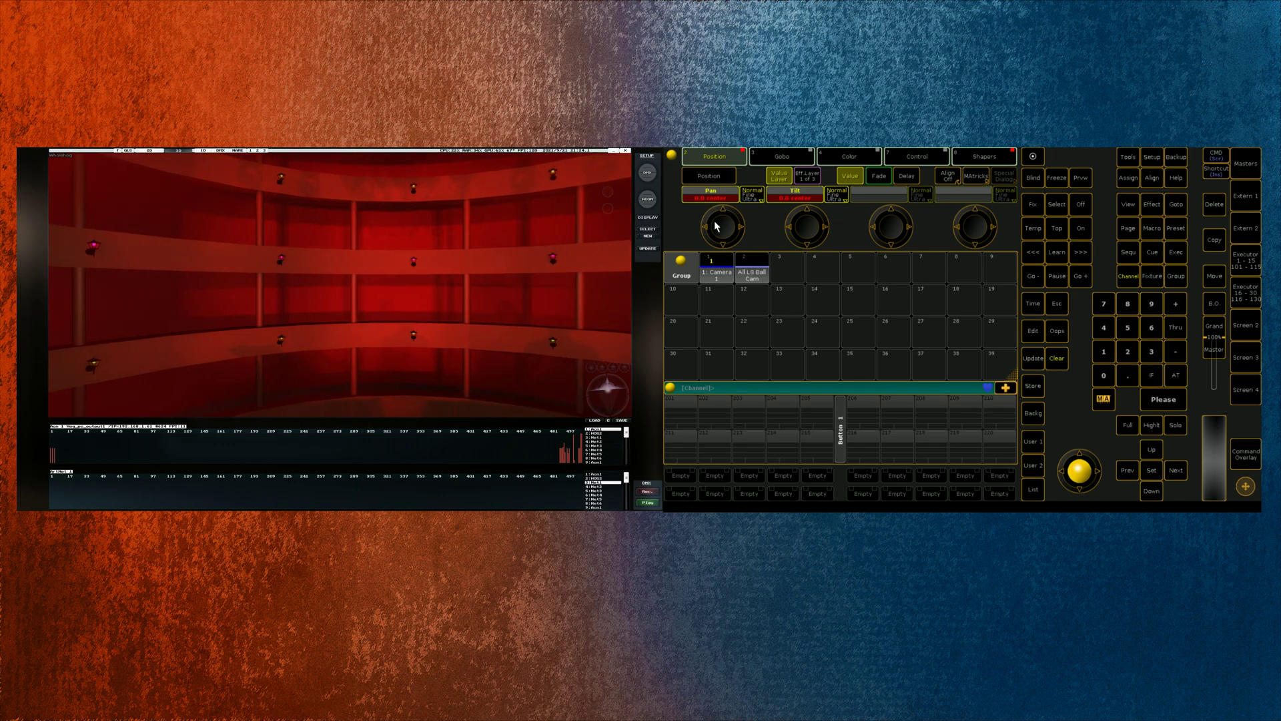
pyautogui.scroll(-3, 716, 226)
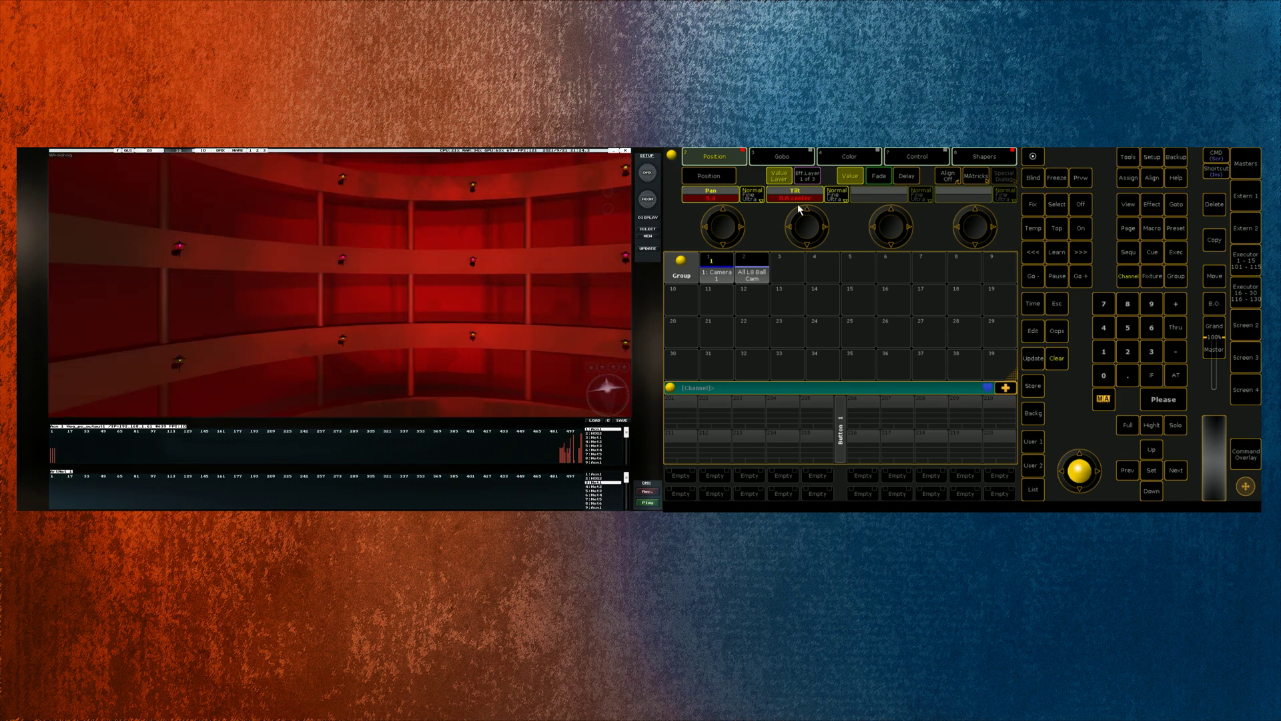
# Step: Run Off on the camera values, test pan and tilt around the stage, then clear the programmer
pyautogui.click(1076, 206)
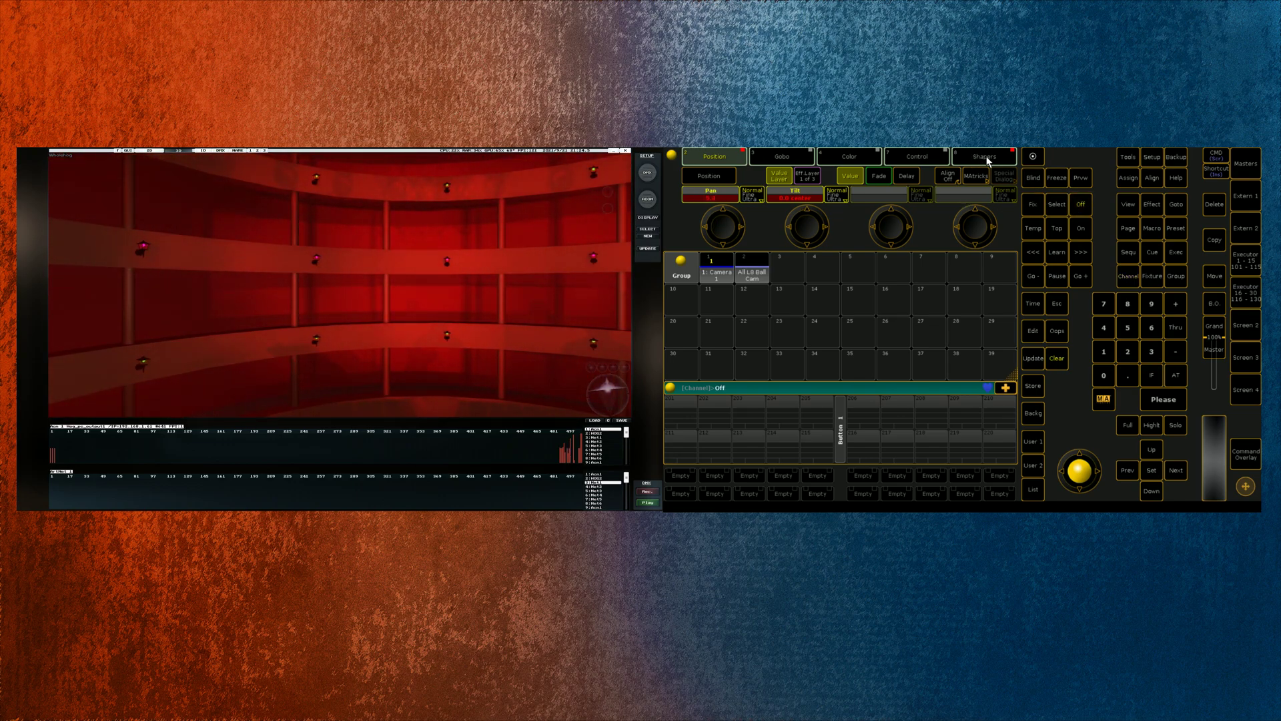
pyautogui.press('Return')
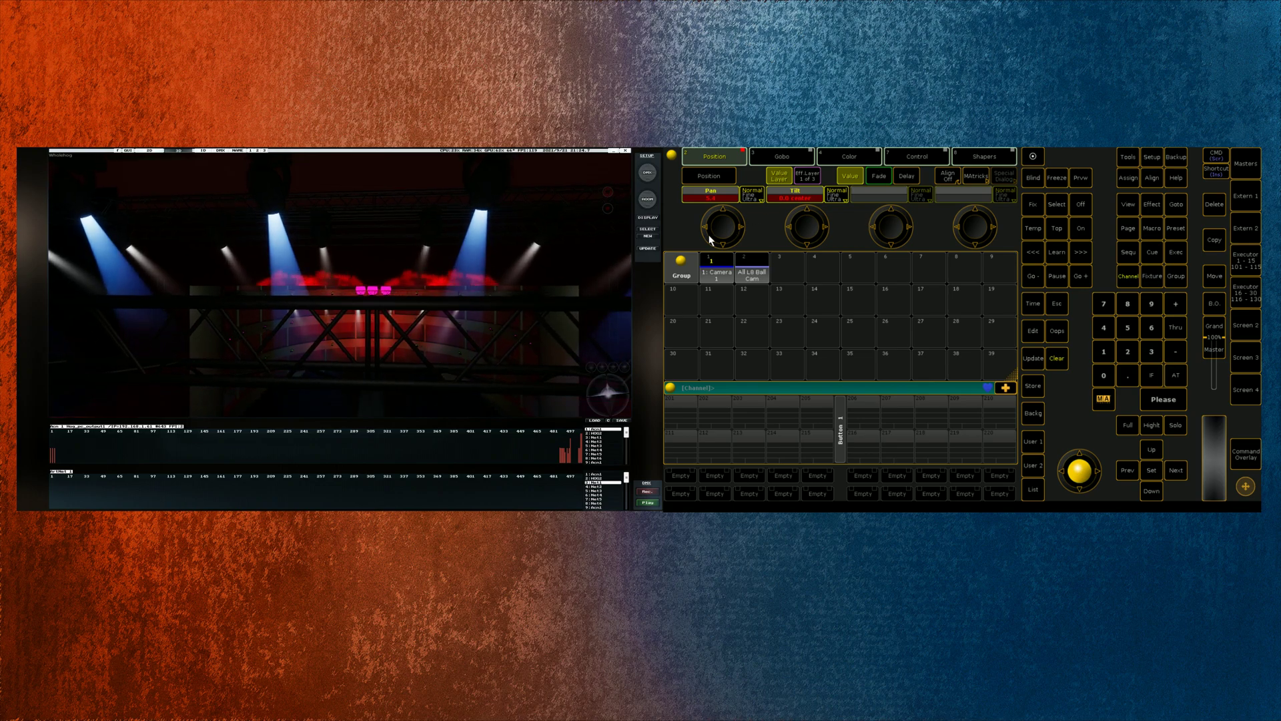
pyautogui.scroll(5, 716, 234)
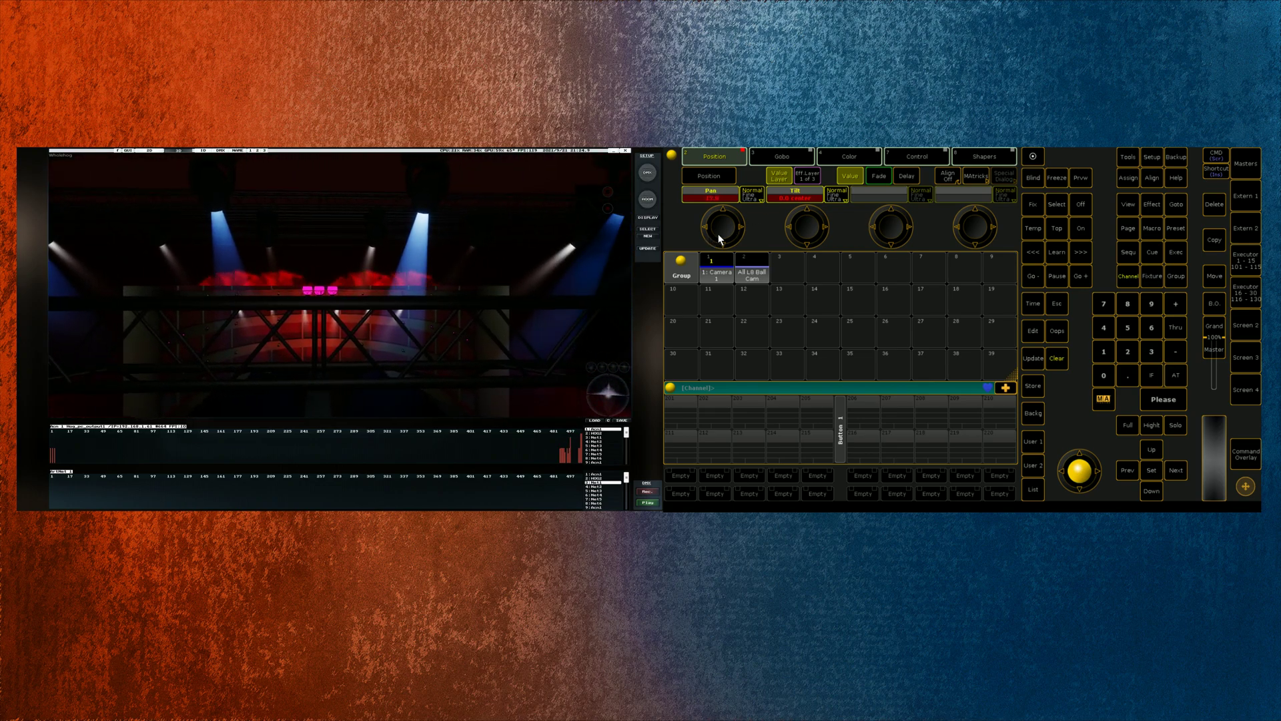
pyautogui.scroll(8, 799, 229)
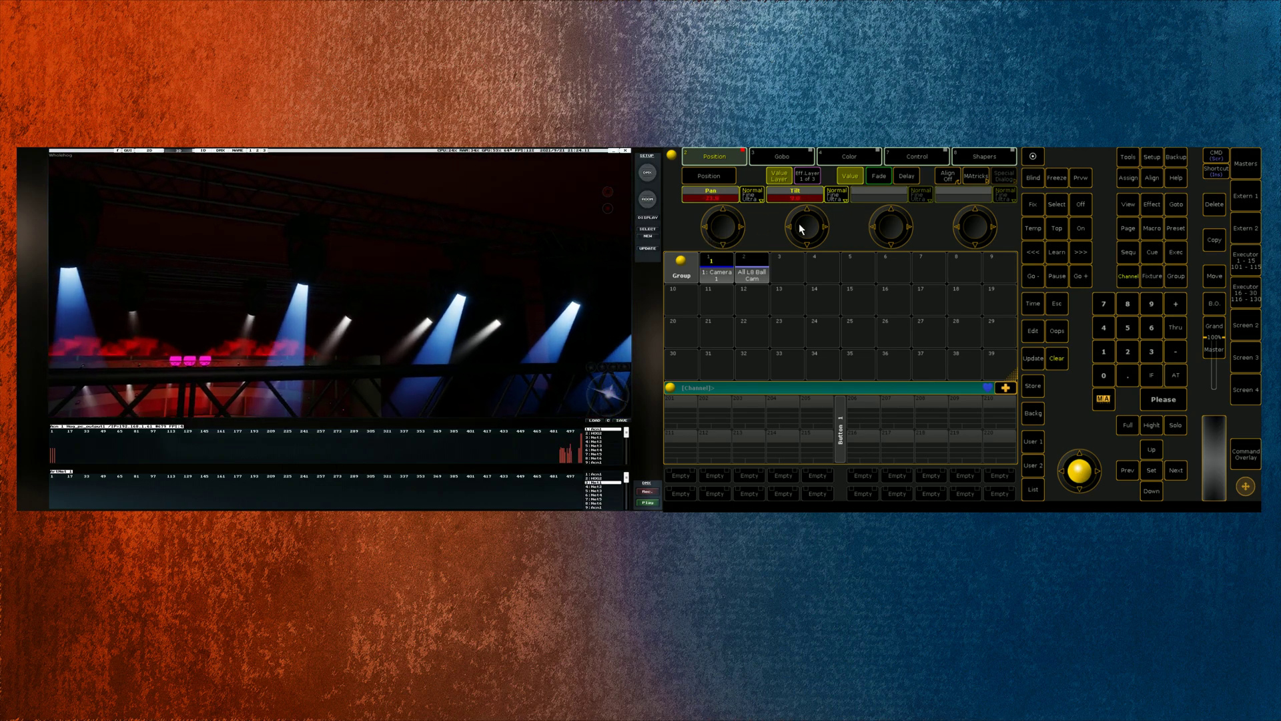
pyautogui.scroll(-8, 800, 229)
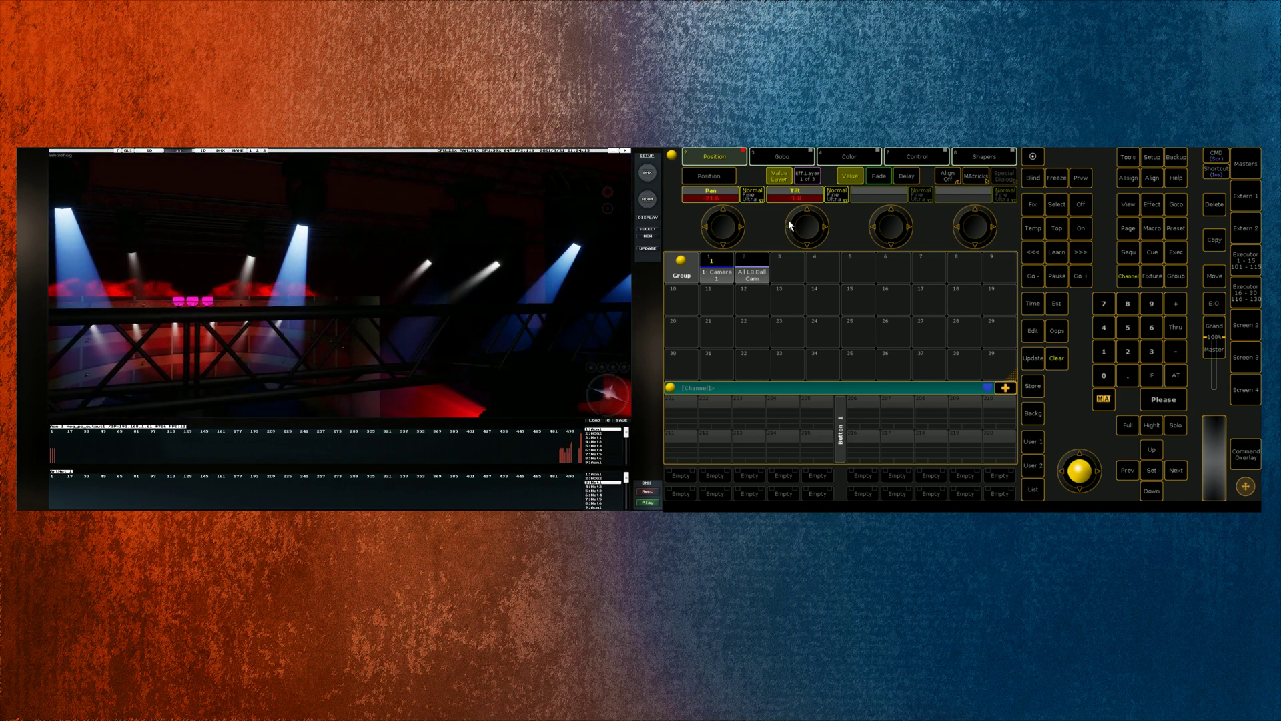
pyautogui.scroll(-15, 720, 219)
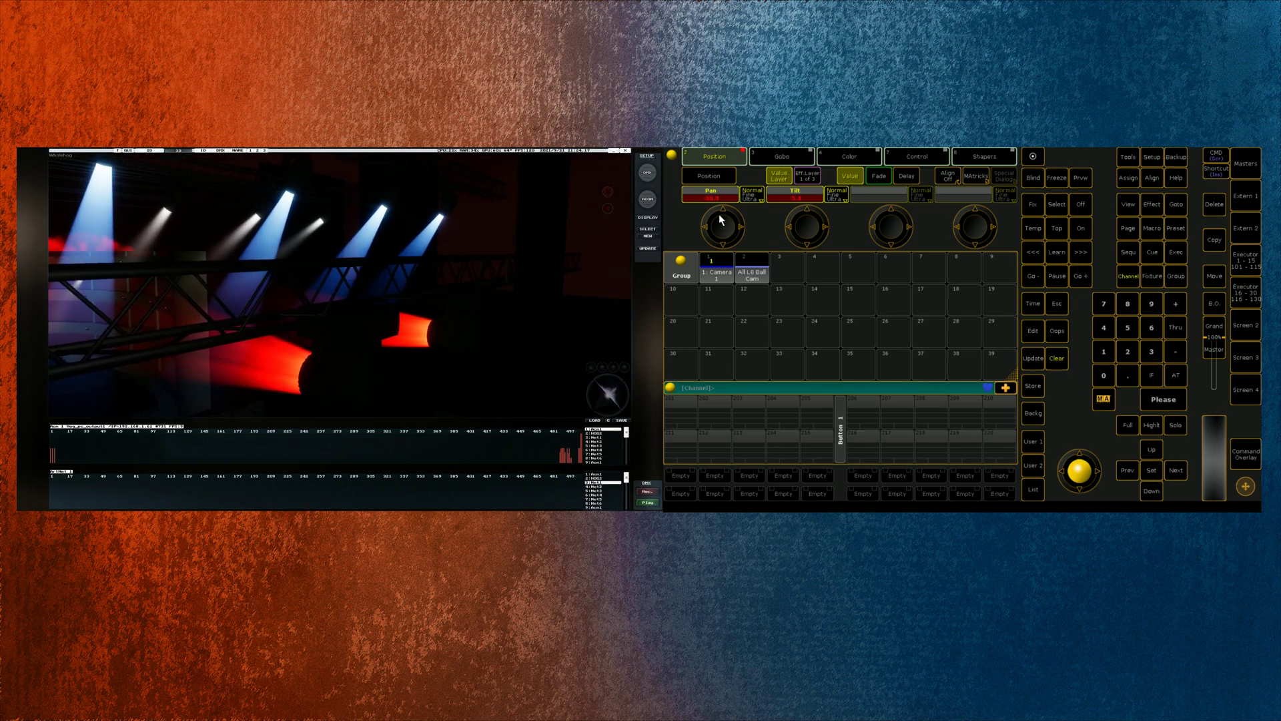
pyautogui.scroll(15, 719, 221)
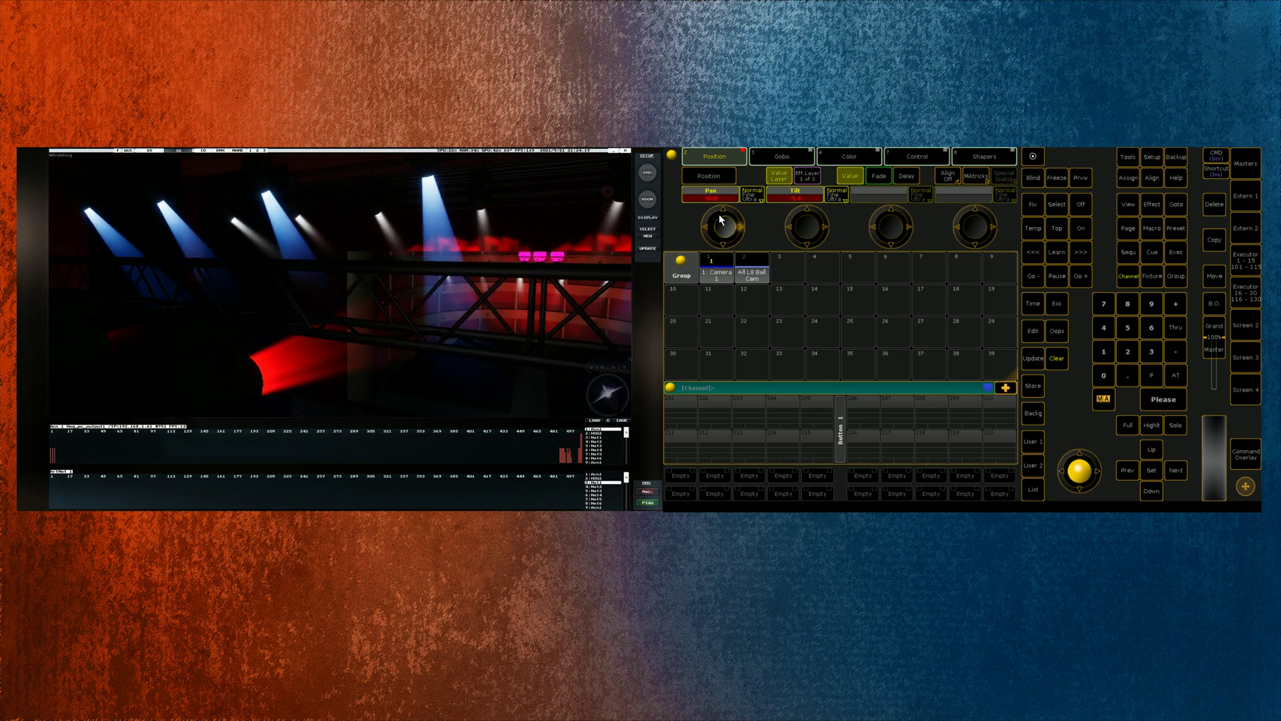
pyautogui.scroll(-5, 719, 219)
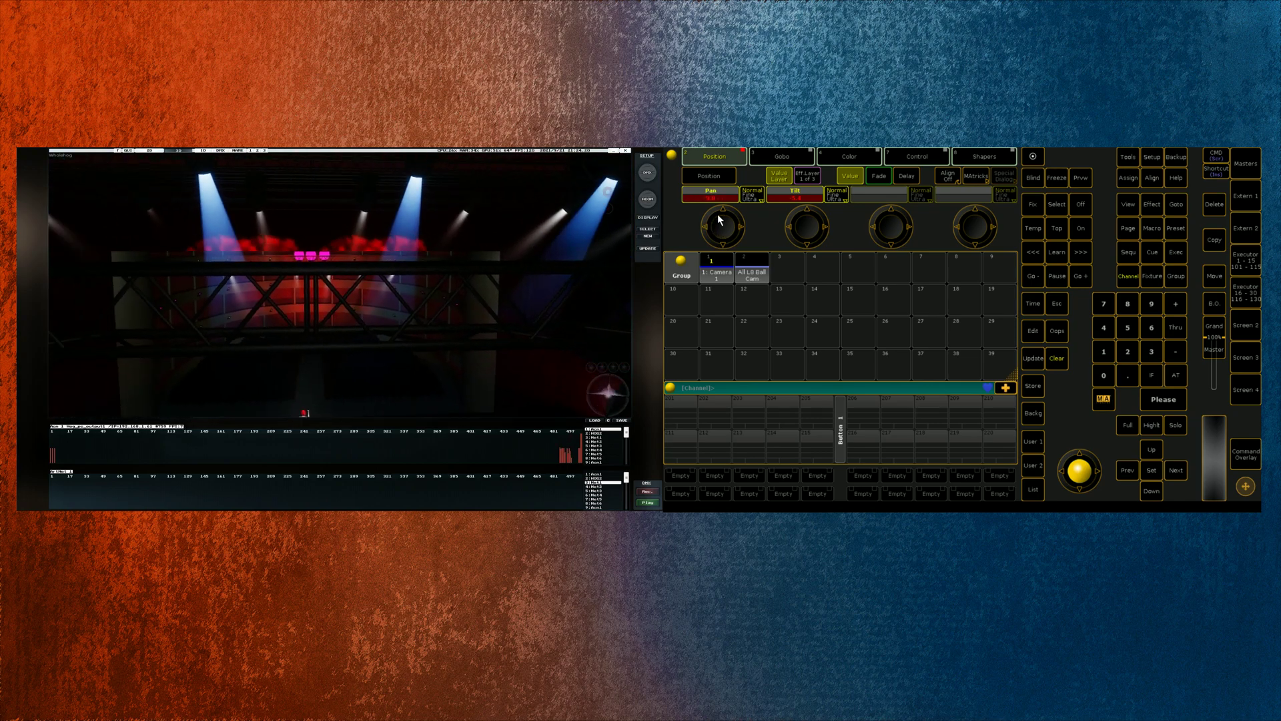
pyautogui.click(1058, 358)
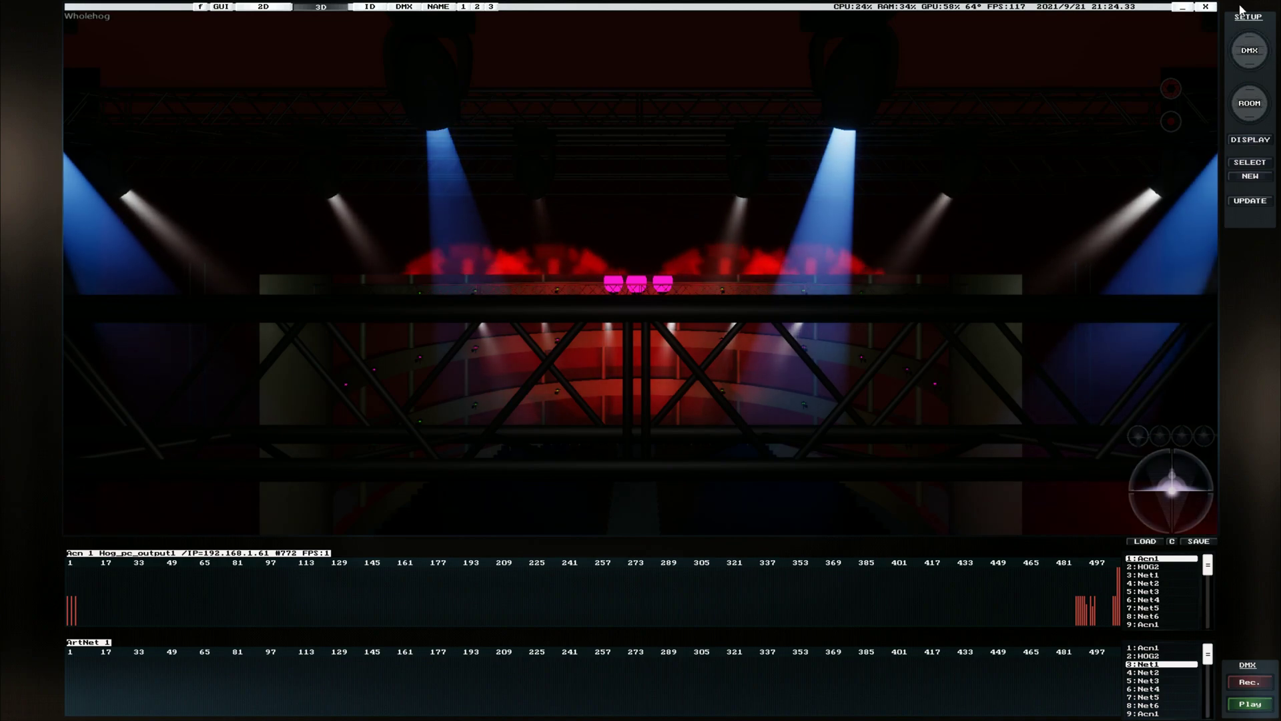
# Step: Insert the ball model from the 3D-model library into the empty object row 271
pyautogui.click(1250, 115)
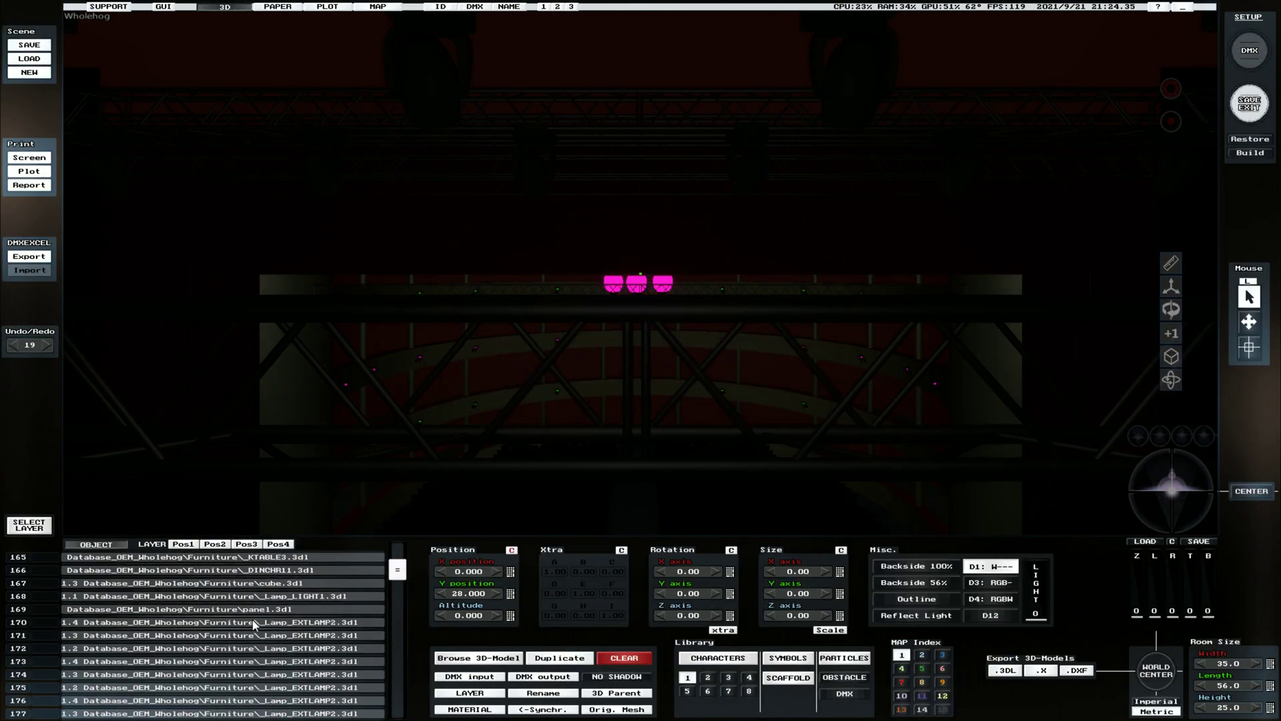
pyautogui.scroll(-5, 238, 627)
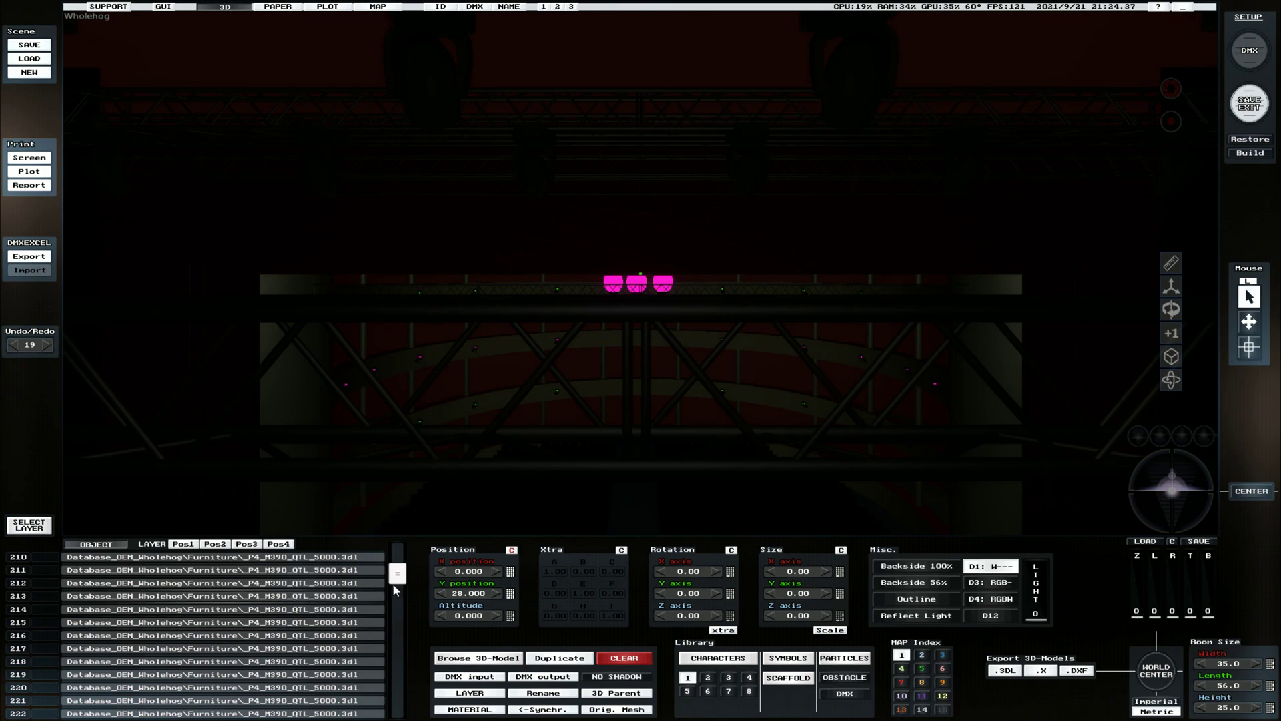
pyautogui.moveTo(398, 572); pyautogui.dragTo(394, 582)
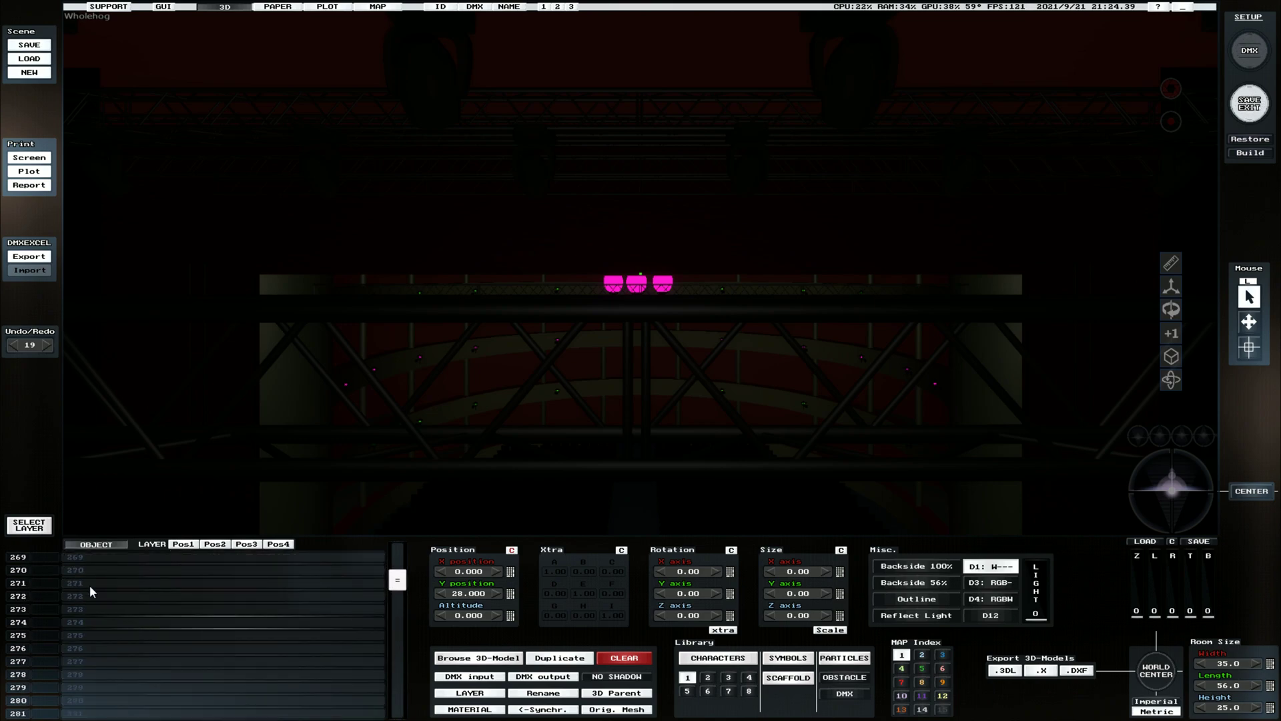
pyautogui.scroll(3, 89, 584)
pyautogui.click(89, 583)
pyautogui.click(471, 659)
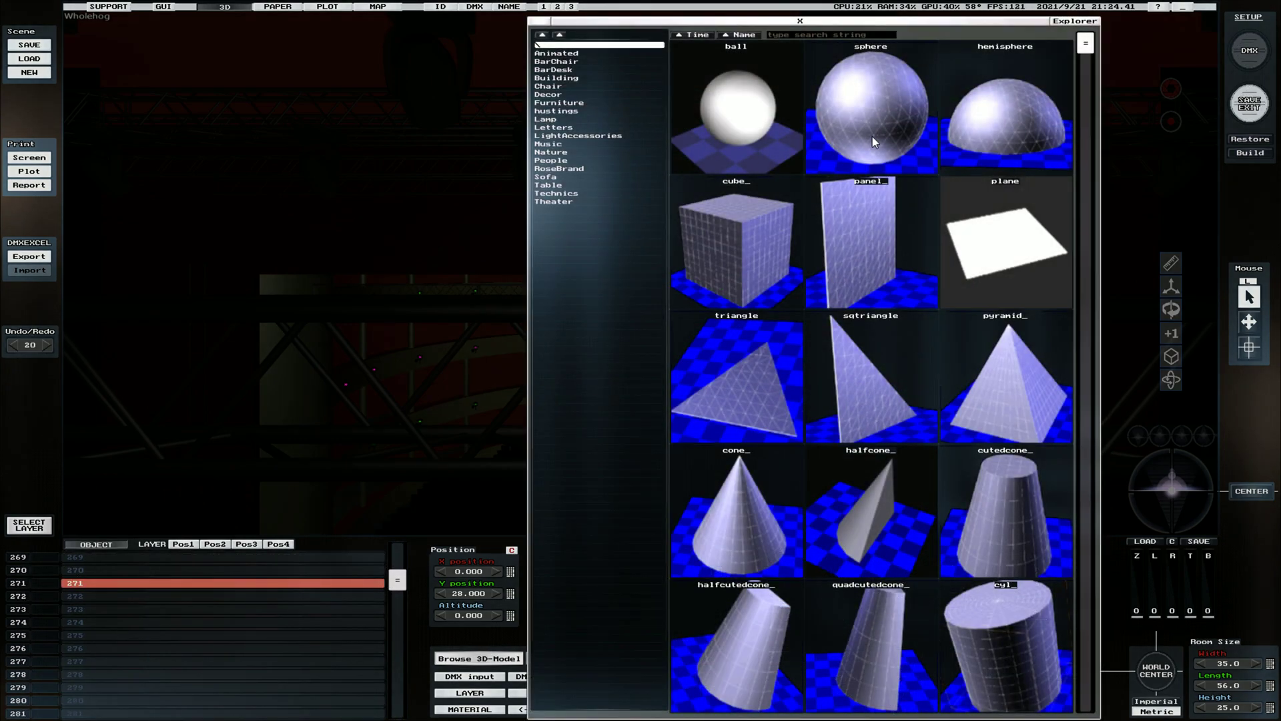
pyautogui.doubleClick(718, 119)
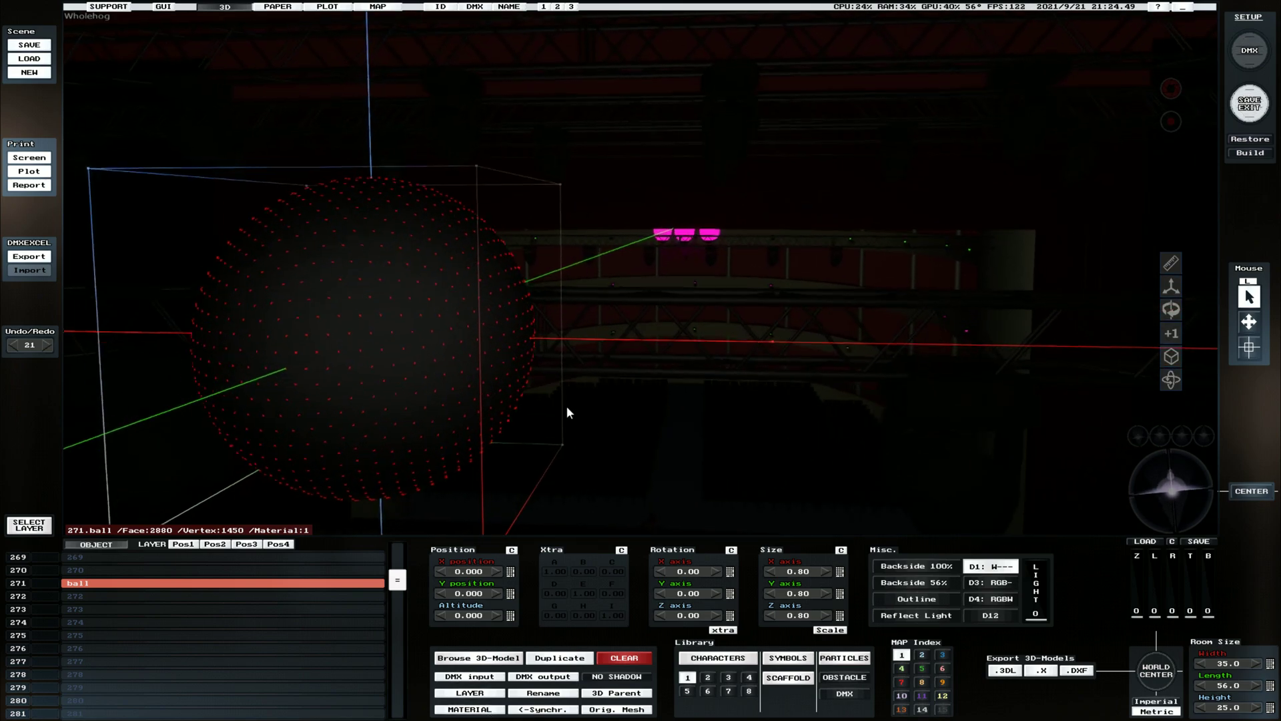
# Step: Reset the ball's material to model defaults, enable Glass, and set Diffuse level to 0
pyautogui.click(480, 712)
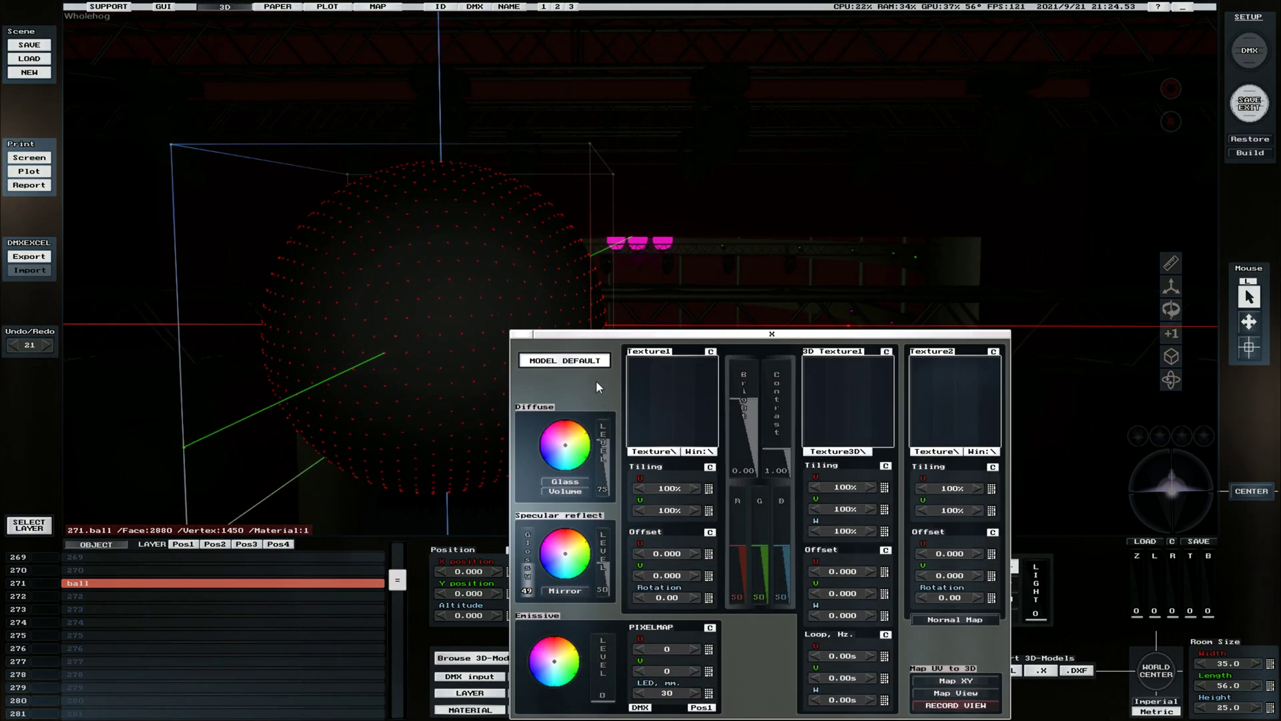
pyautogui.click(587, 361)
pyautogui.click(561, 482)
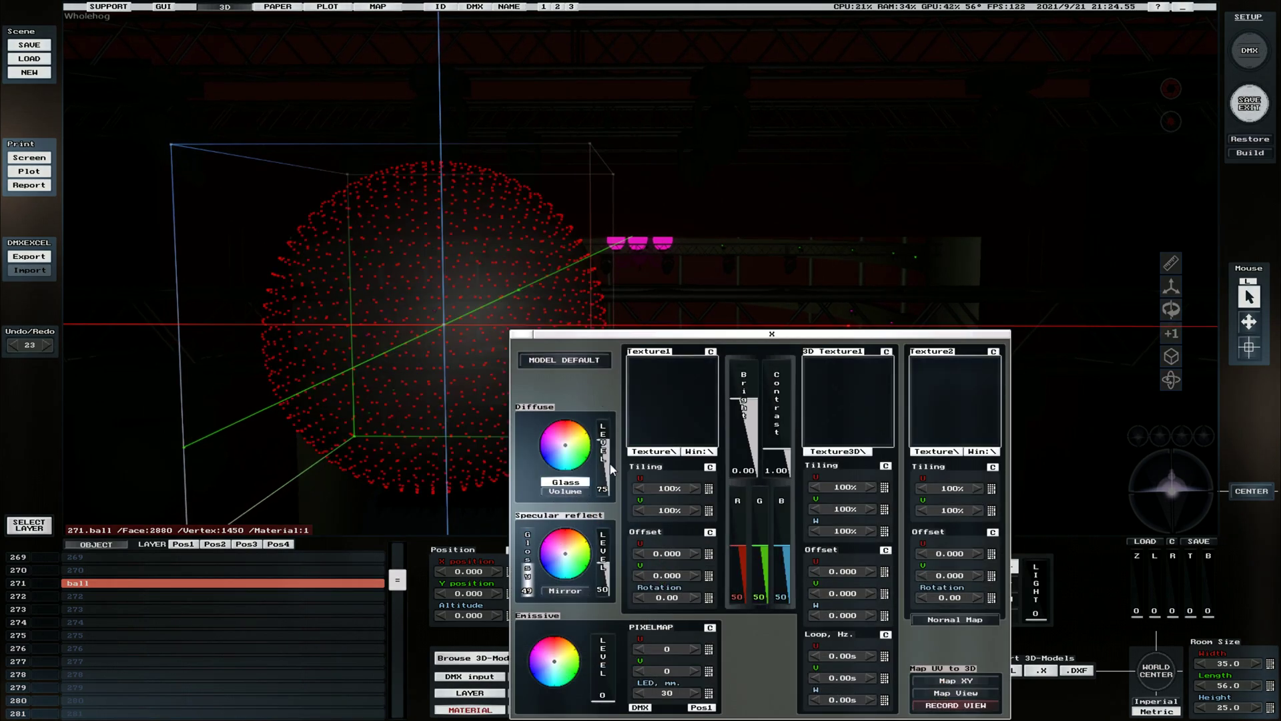
pyautogui.moveTo(606, 467); pyautogui.dragTo(605, 497)
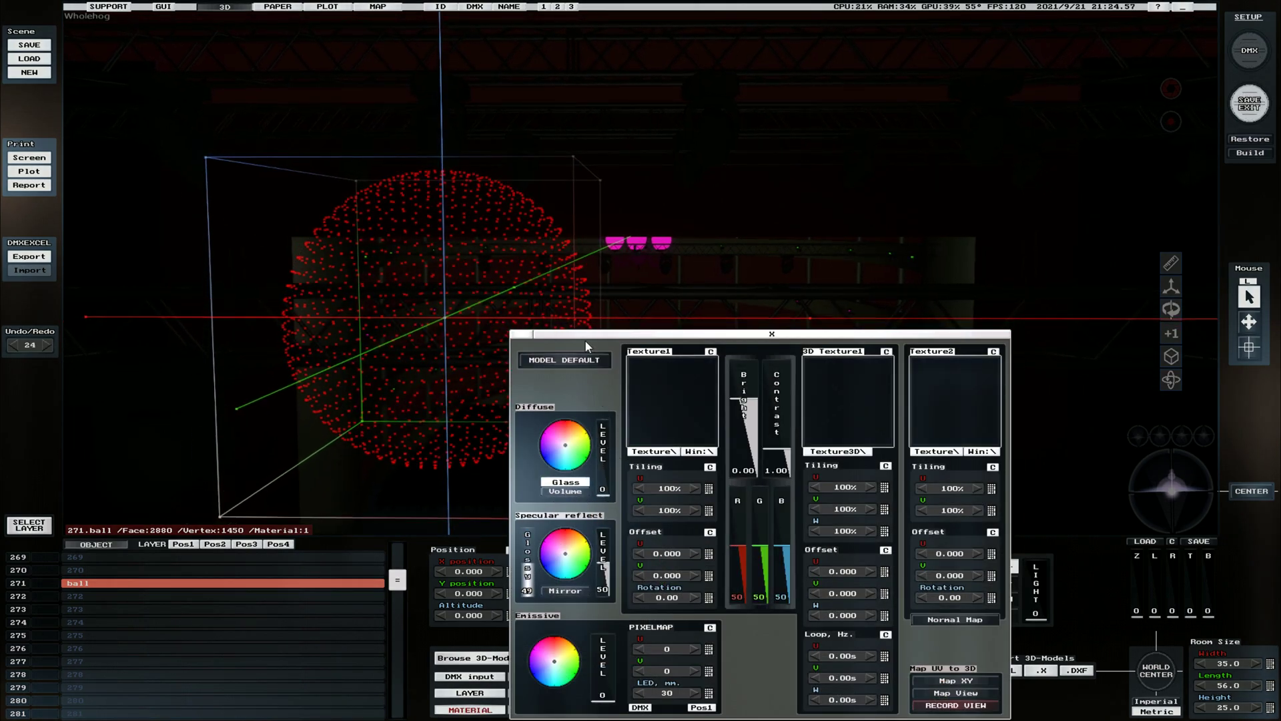
pyautogui.click(1010, 563)
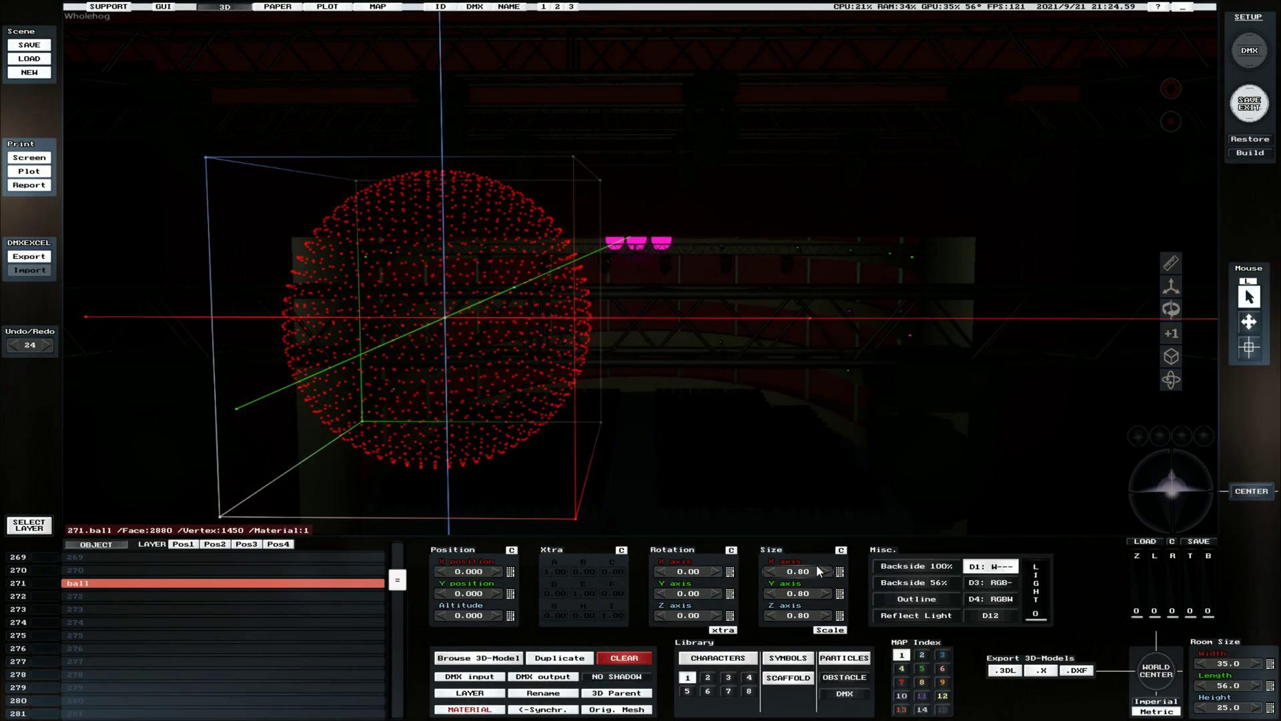
# Step: Shrink object 271 to -0.01 on Size X, Y and Z, then reopen its material editor
pyautogui.scroll(-7, 817, 566)
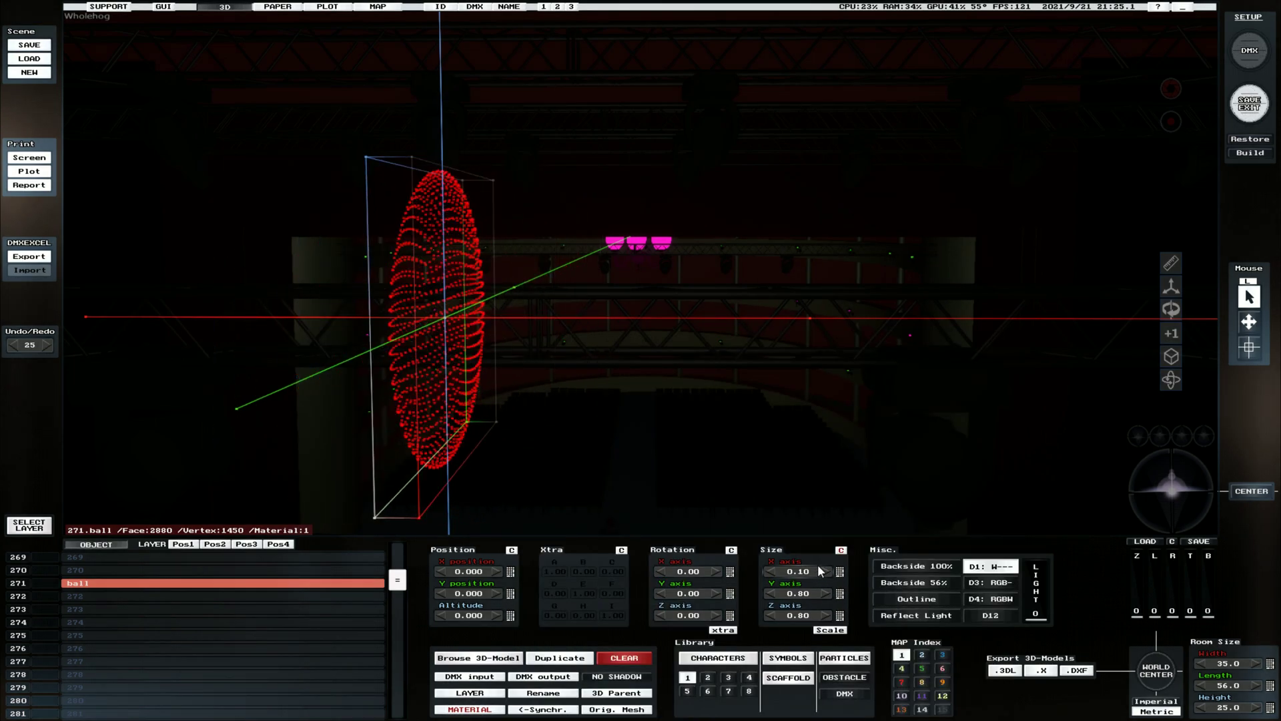
pyautogui.scroll(-1, 818, 564)
pyautogui.scroll(-5, 819, 591)
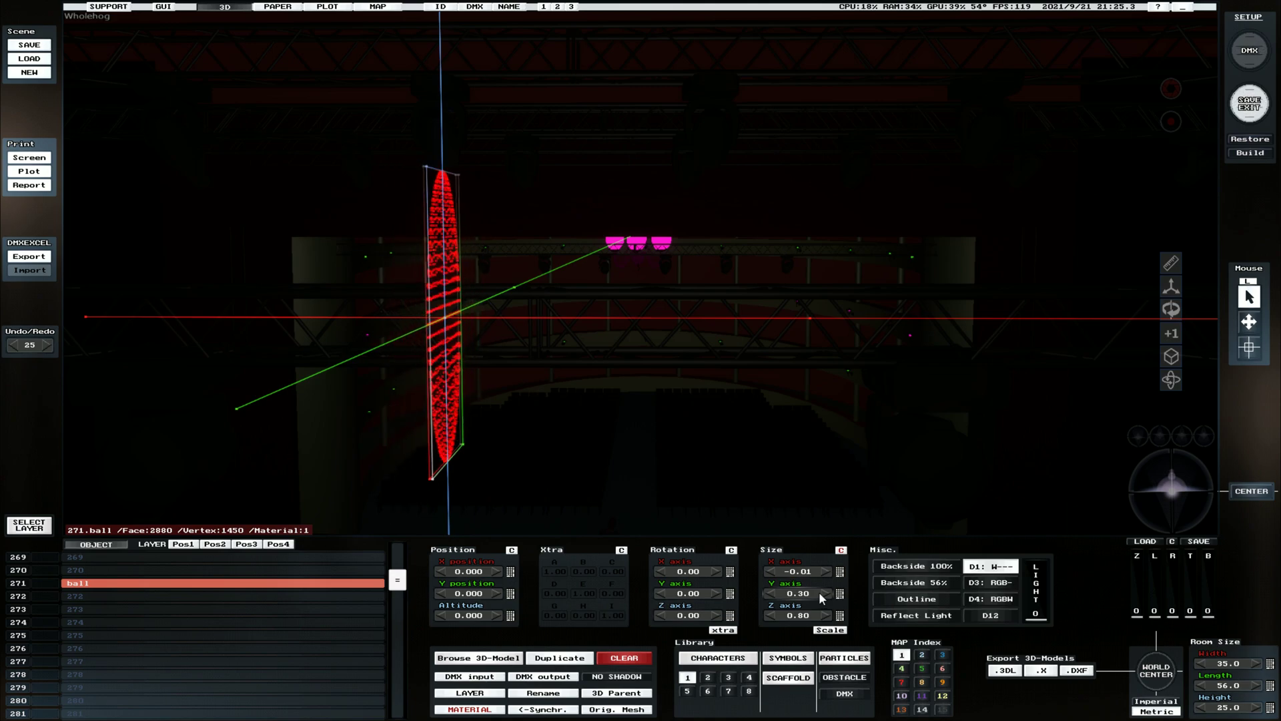
pyautogui.scroll(-4, 819, 591)
pyautogui.scroll(-4, 819, 615)
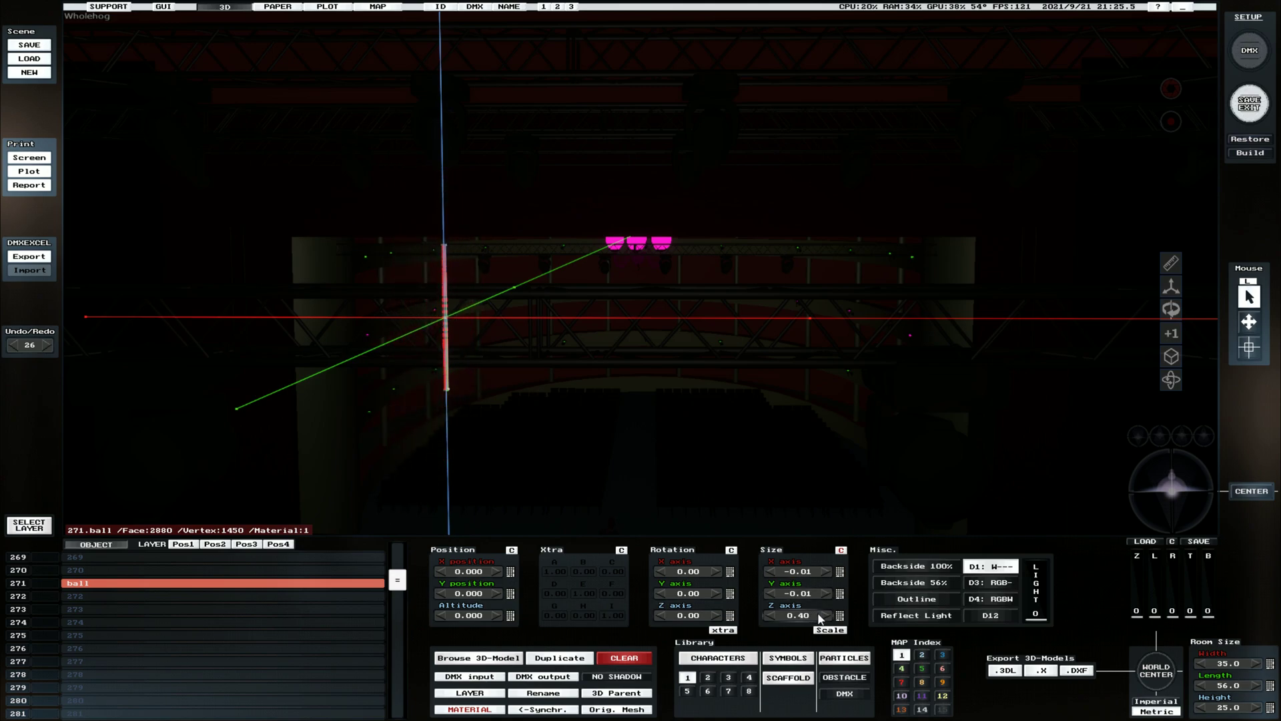
pyautogui.scroll(-3, 820, 618)
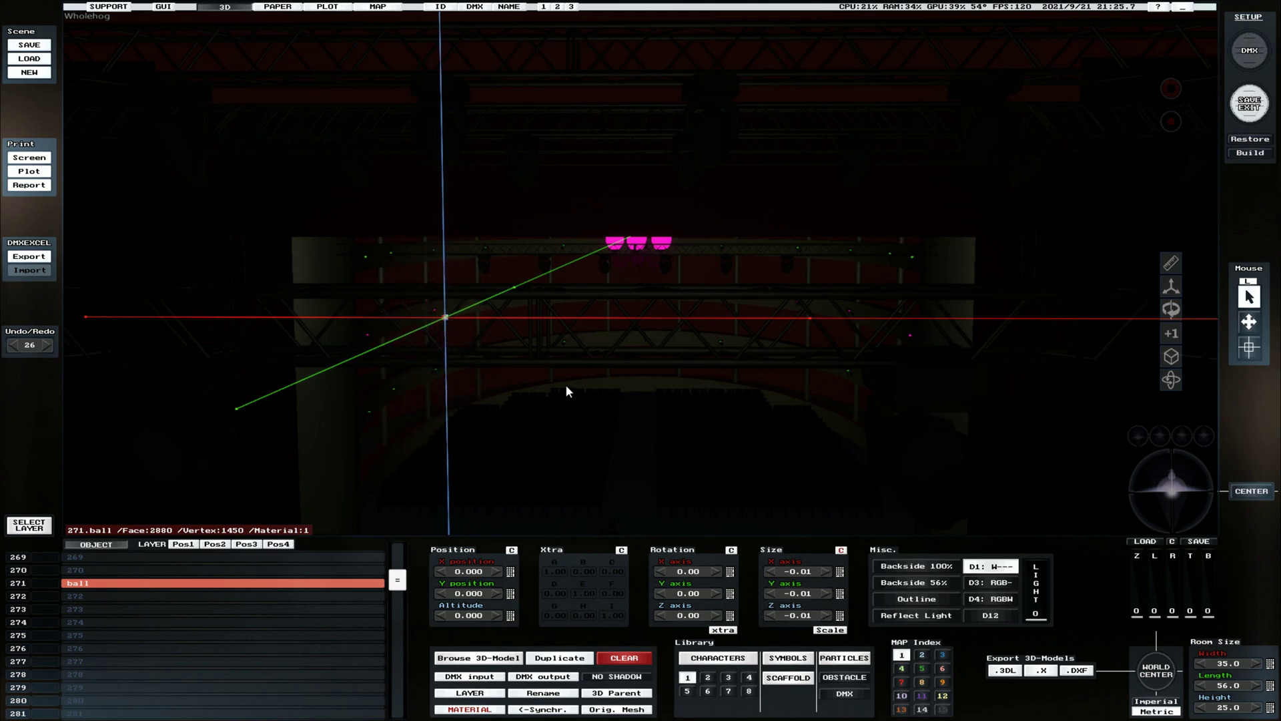
pyautogui.scroll(5, 529, 359)
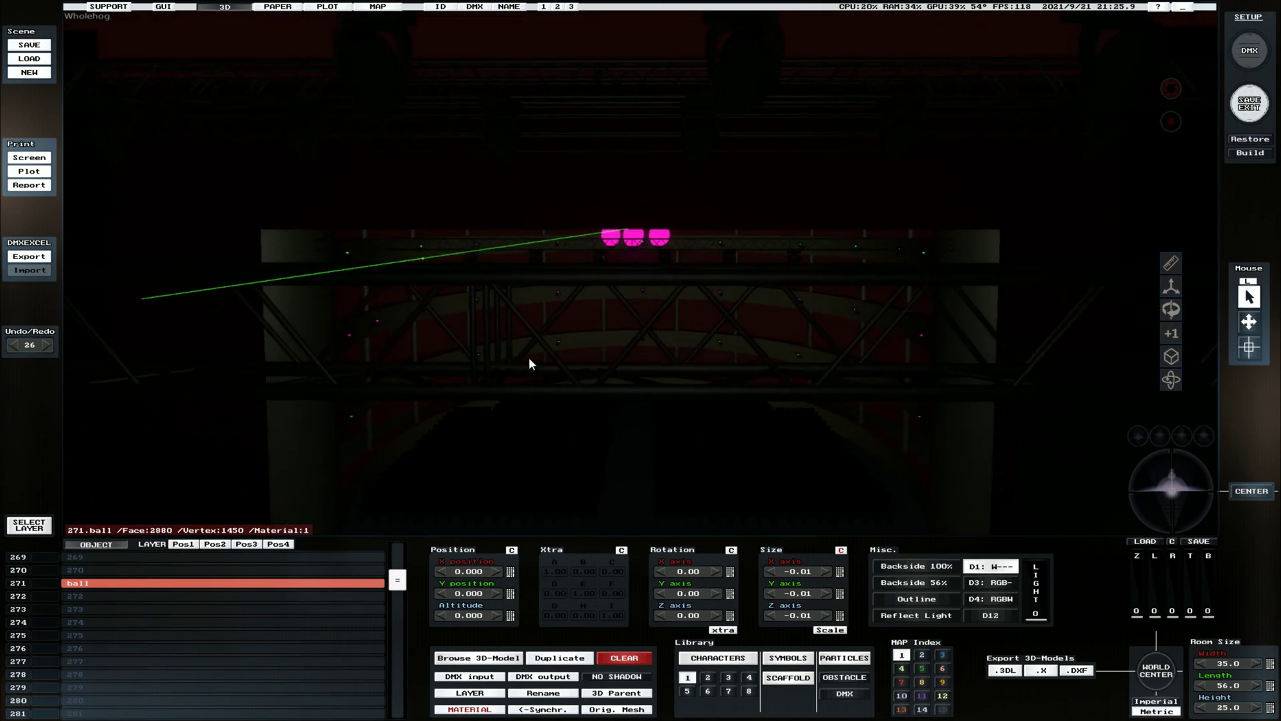
pyautogui.click(478, 711)
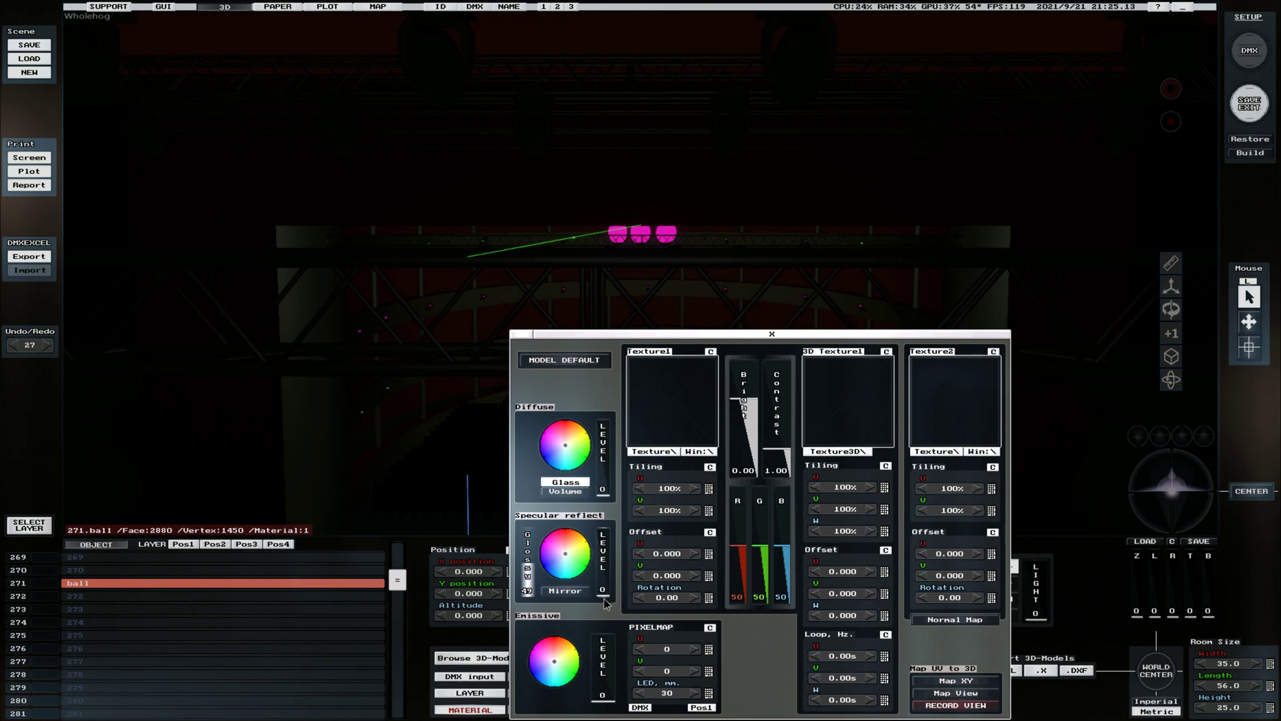
# Step: Rename layer 1 to BallCAM and assign the ball object to that layer
pyautogui.click(653, 335)
pyautogui.click(470, 693)
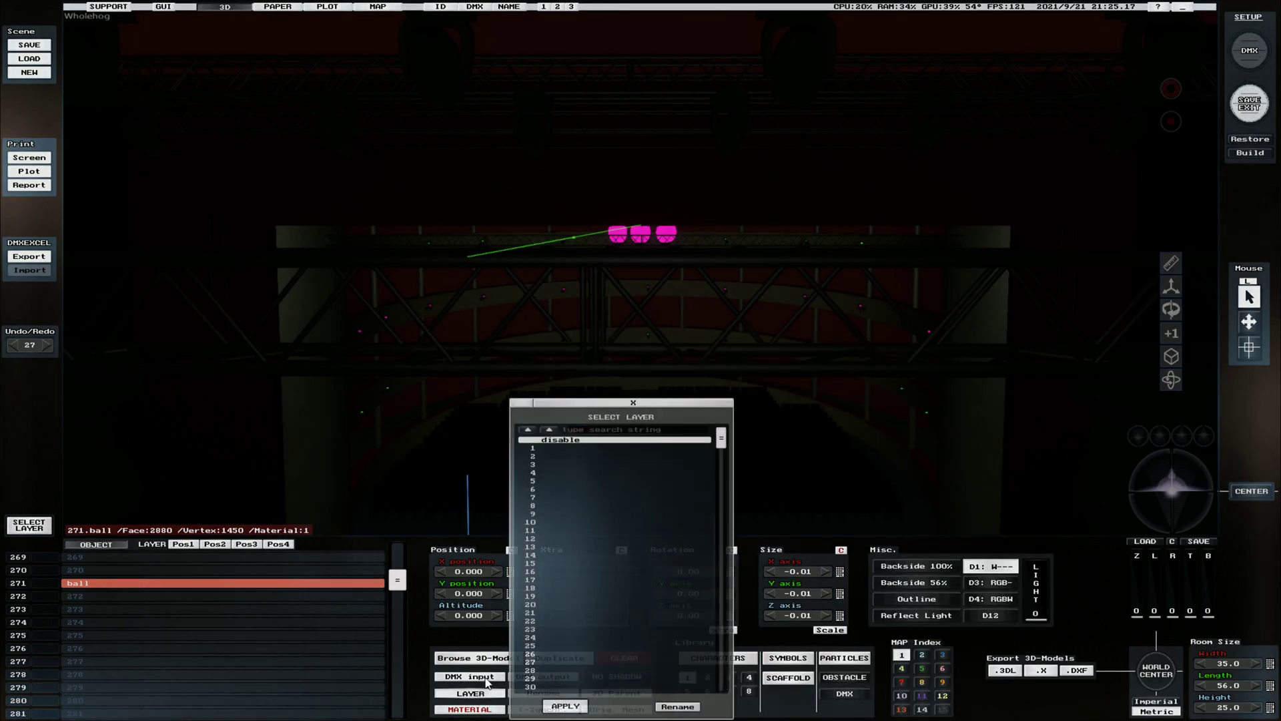
pyautogui.click(668, 704)
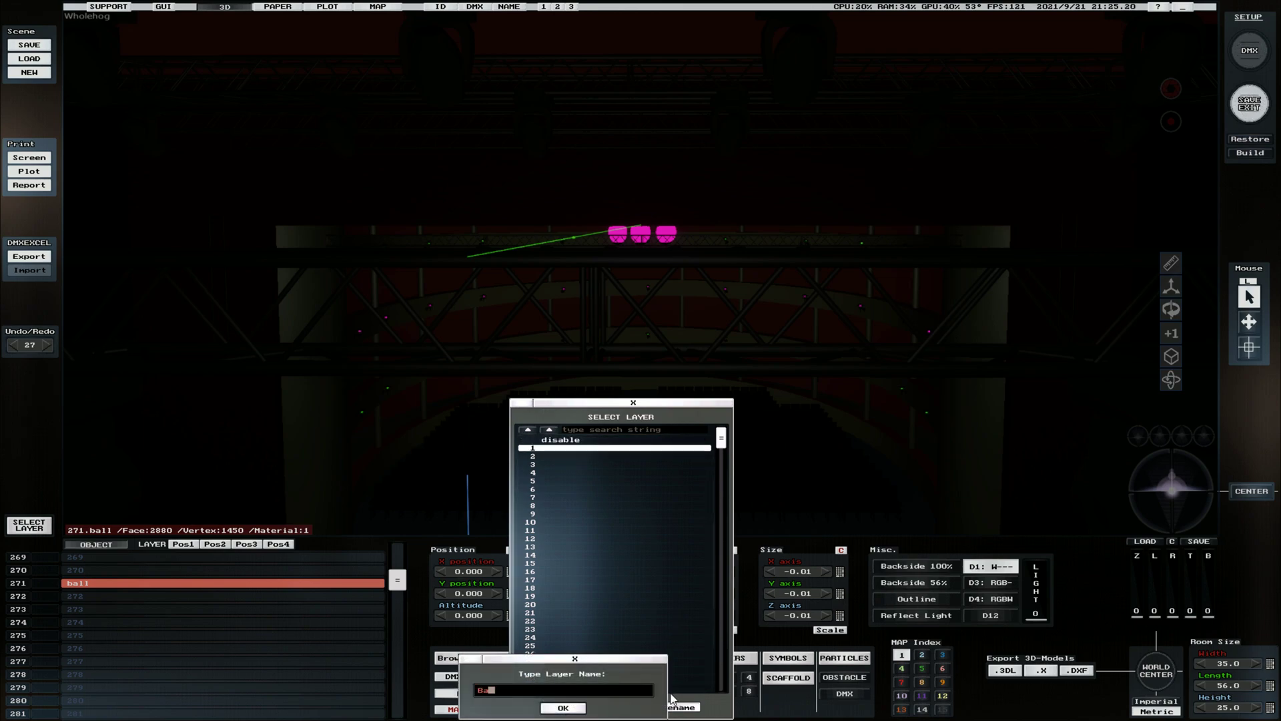
pyautogui.press('Return')
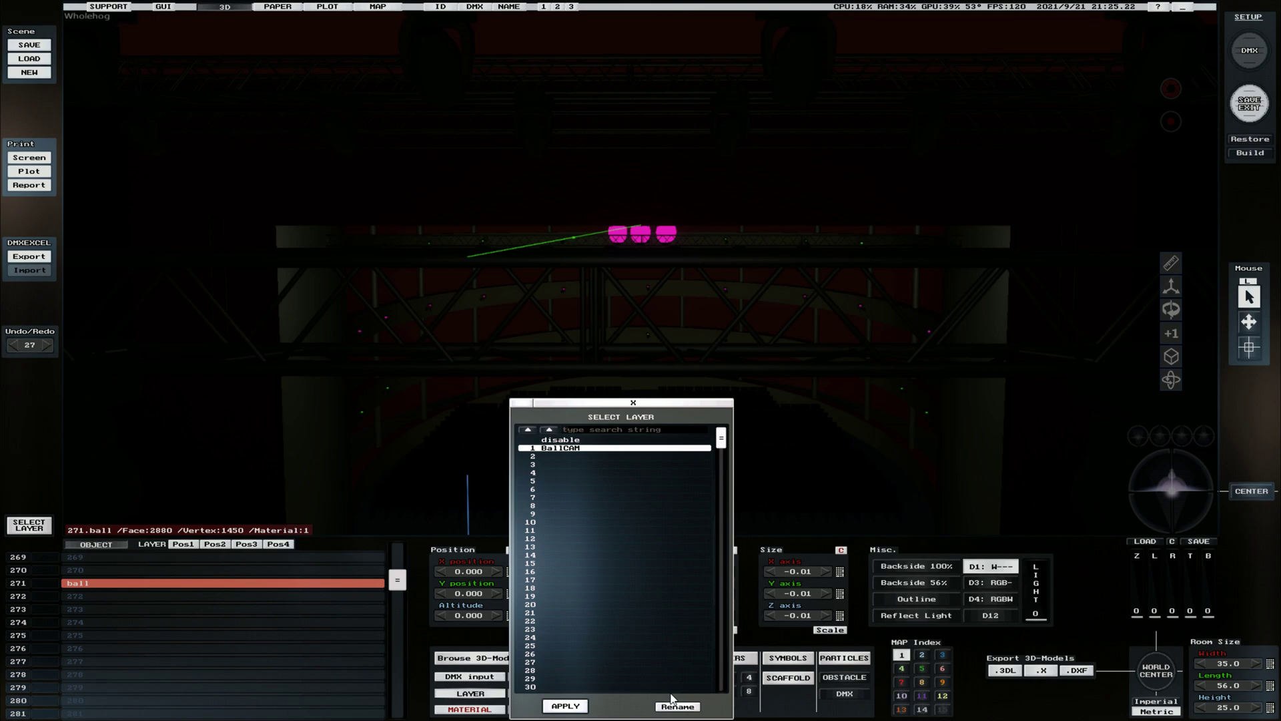
pyautogui.click(569, 707)
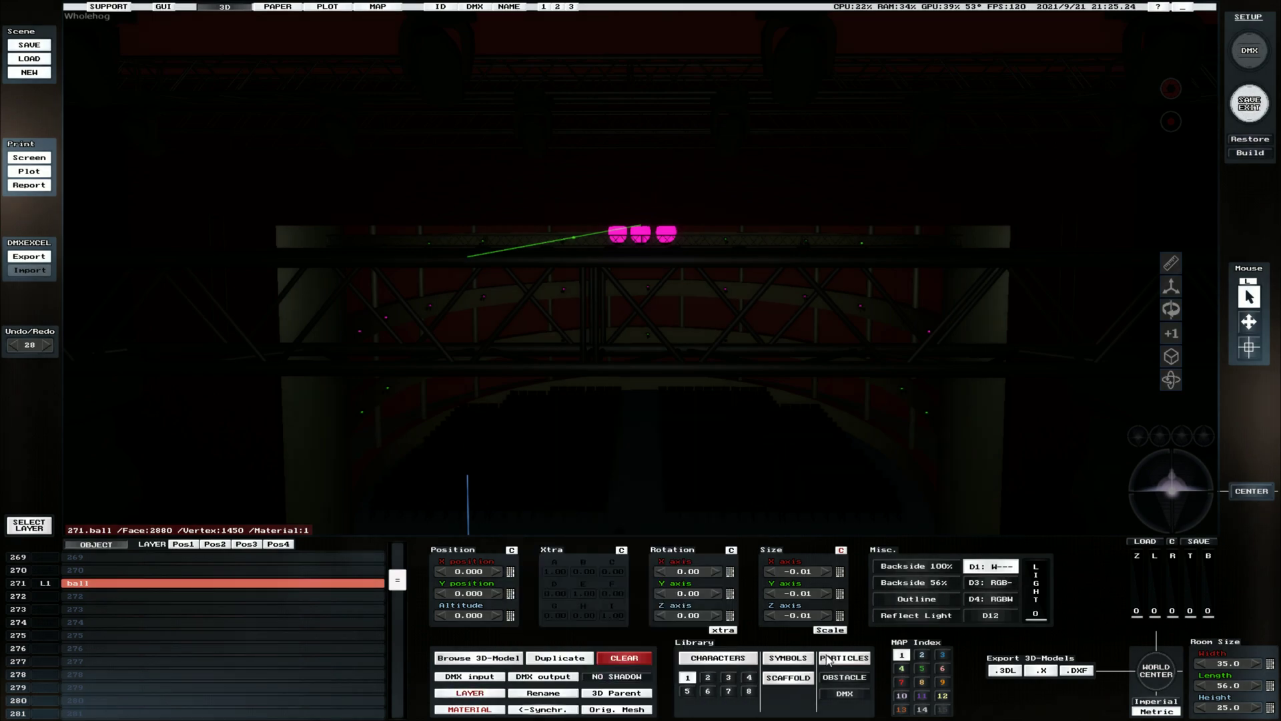
# Step: Set object 271 as the world centre and recentre the 3D view on the ball
pyautogui.click(1155, 677)
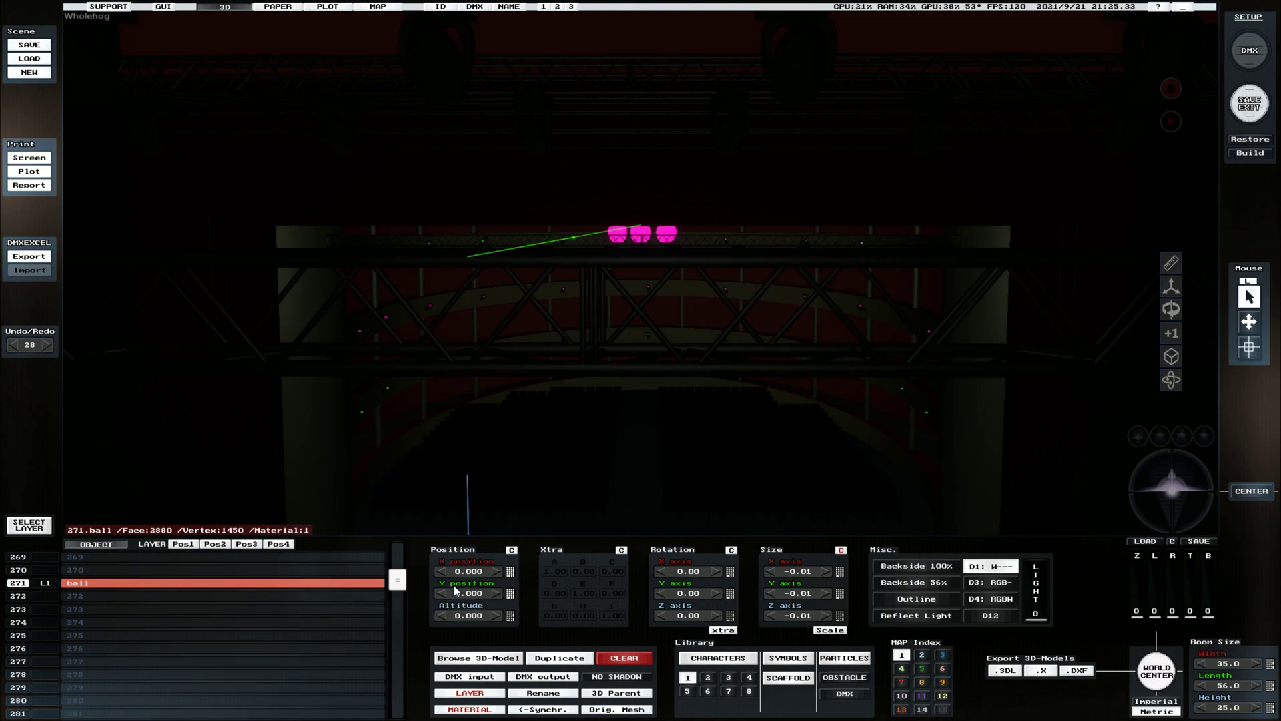
pyautogui.click(475, 615)
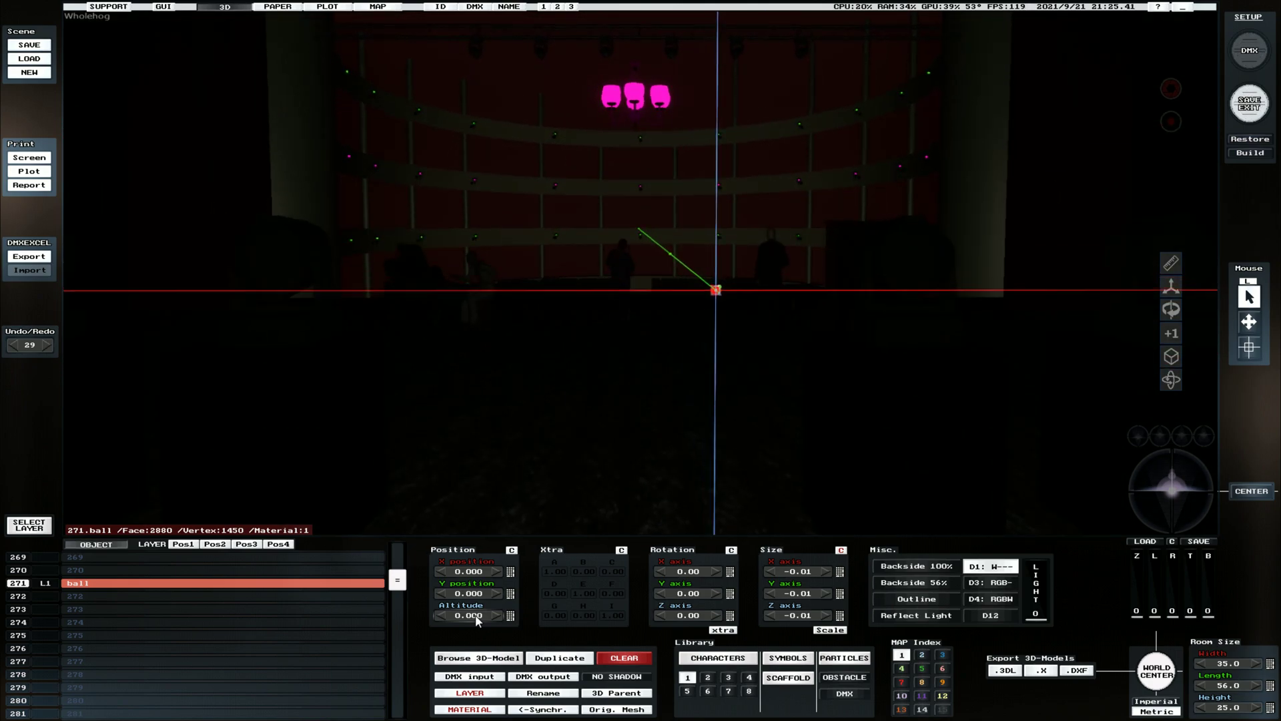
pyautogui.click(480, 594)
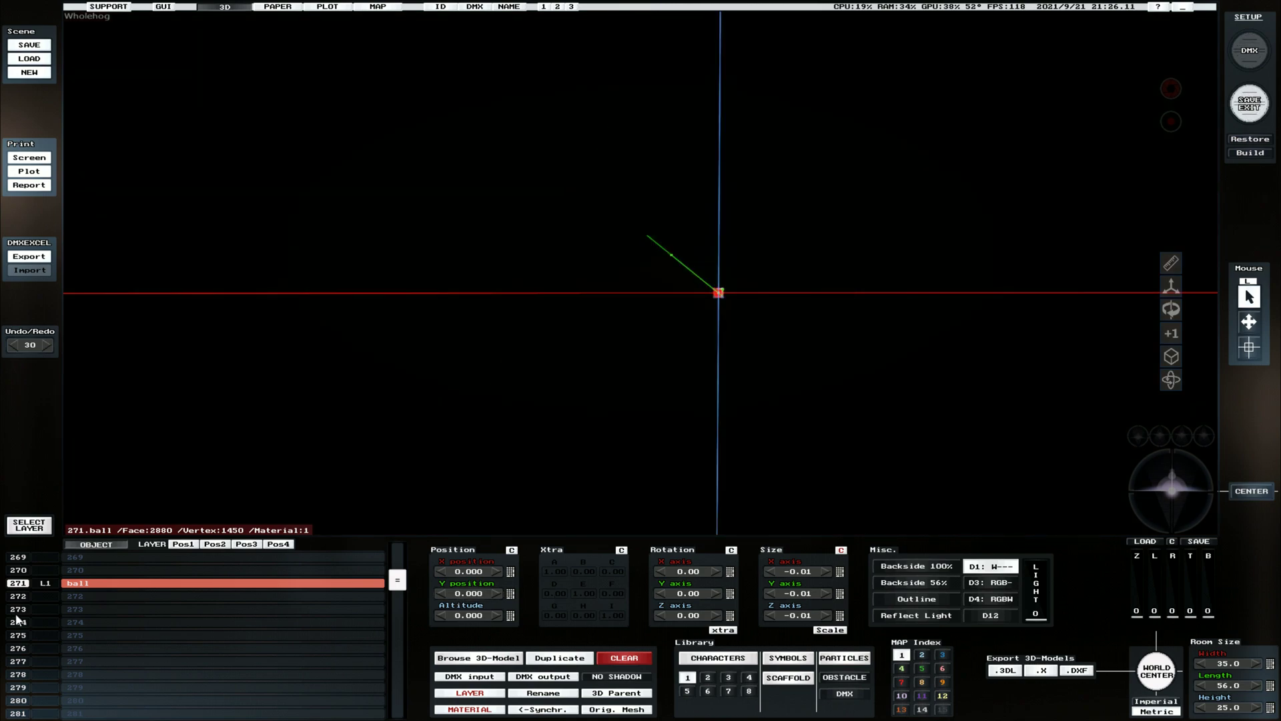
# Step: Show BallCAM in the layer position list and reset its X position to zero
pyautogui.click(189, 544)
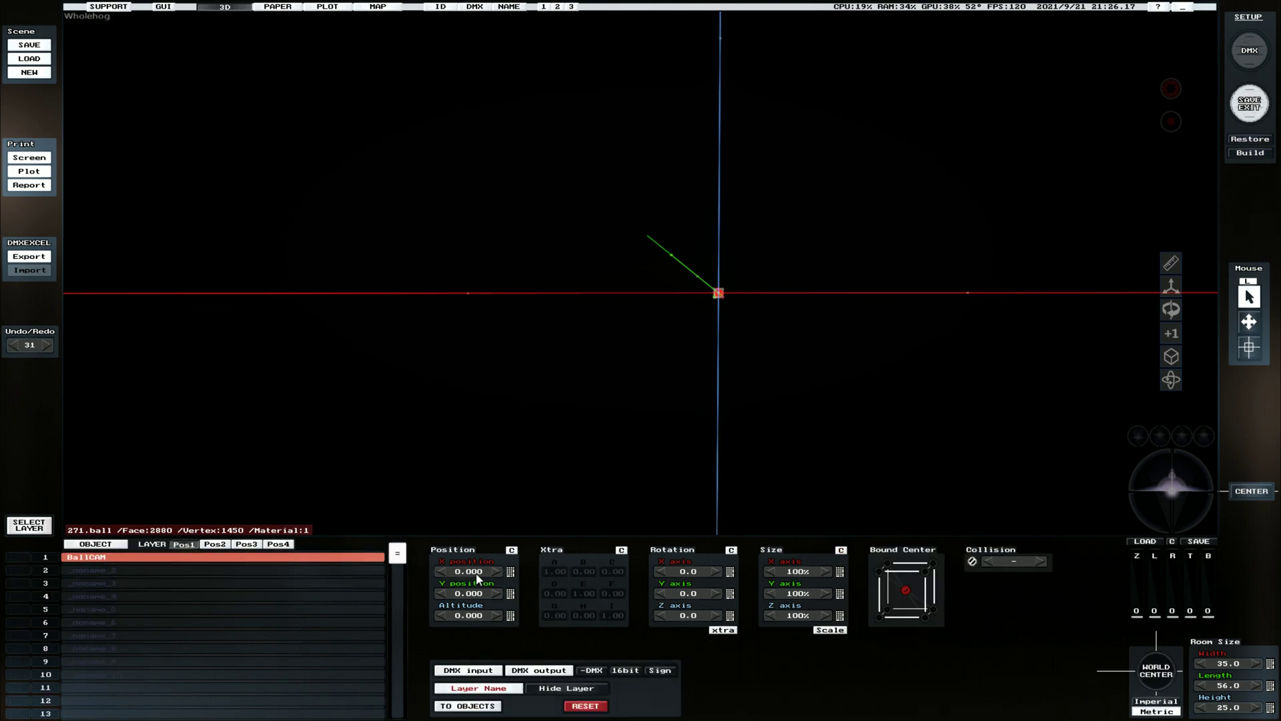
pyautogui.scroll(-5, 475, 571)
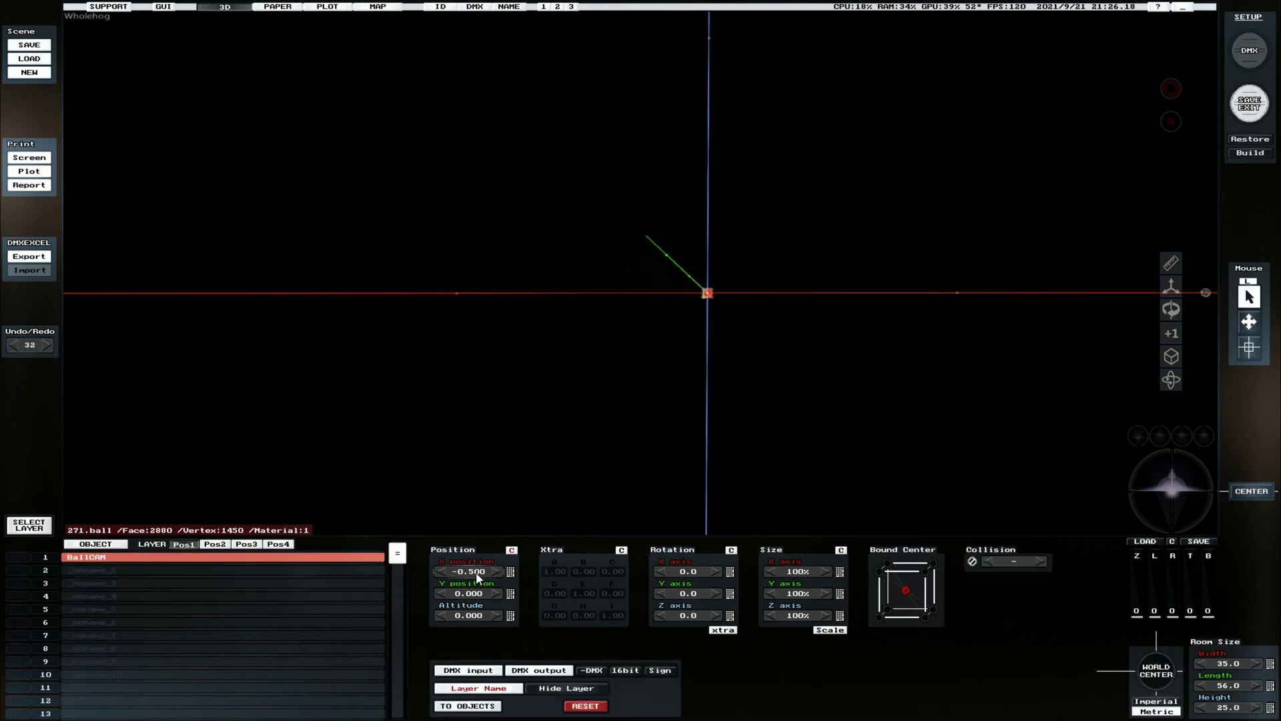
pyautogui.click(512, 551)
# Step: Lower BallCAM's Y position to -64.901 so the view pulls back from the stage
pyautogui.scroll(-5, 476, 594)
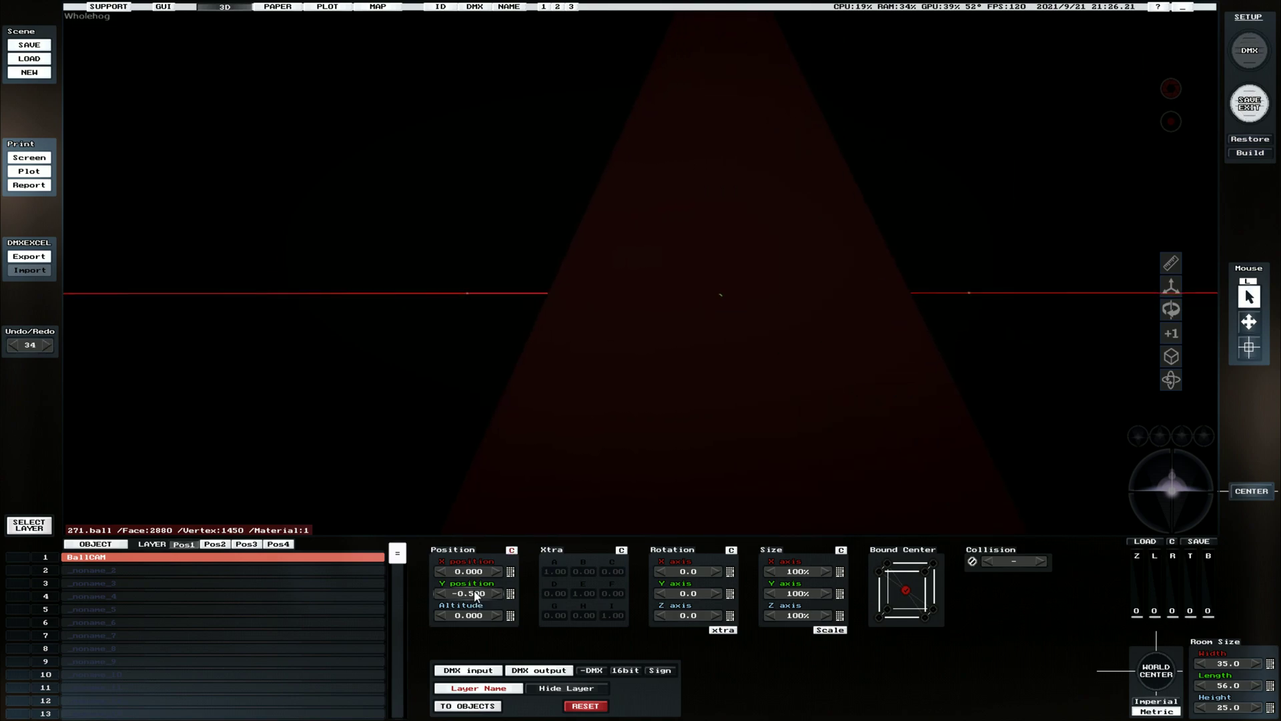
pyautogui.scroll(-6, 476, 594)
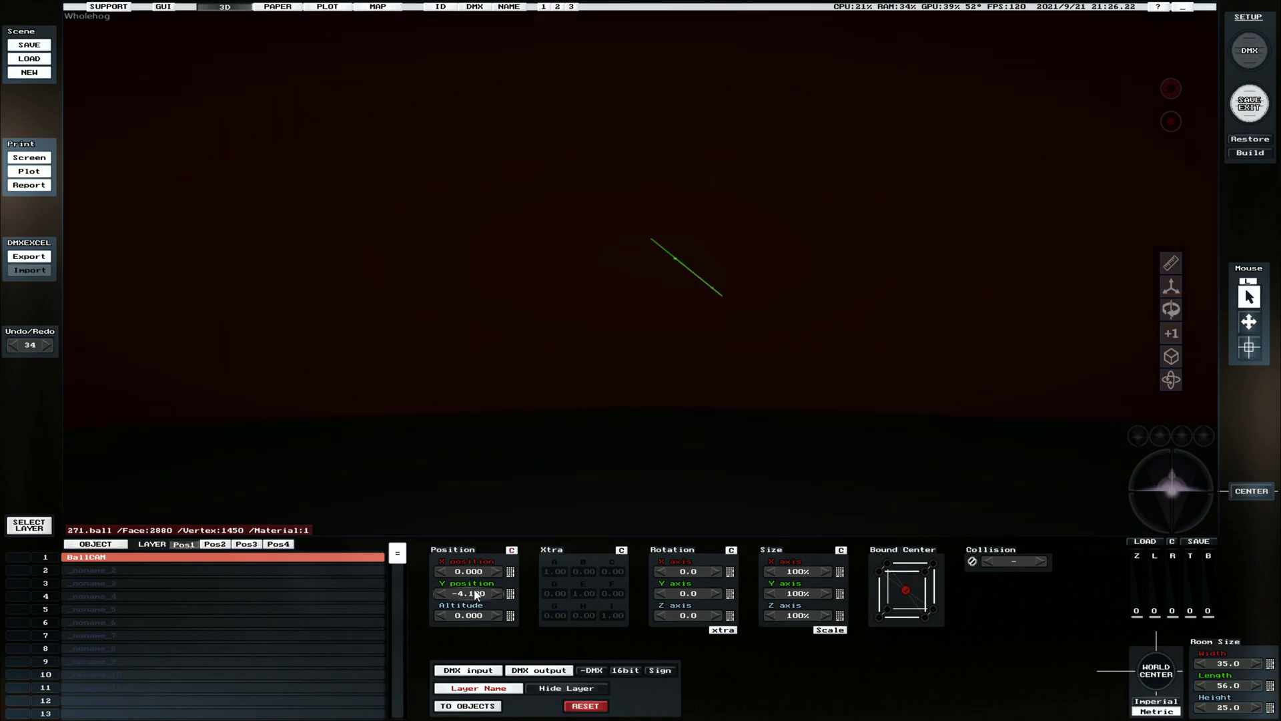
pyautogui.scroll(-20, 476, 594)
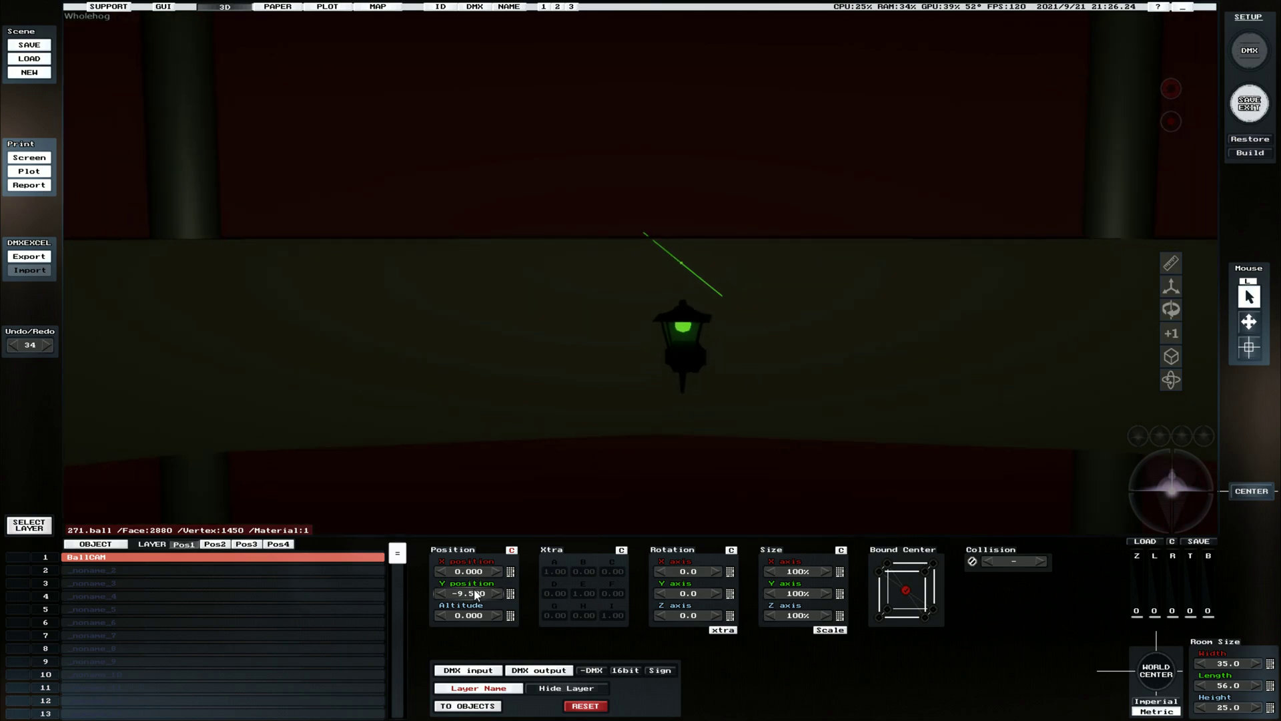
pyautogui.scroll(-20, 477, 594)
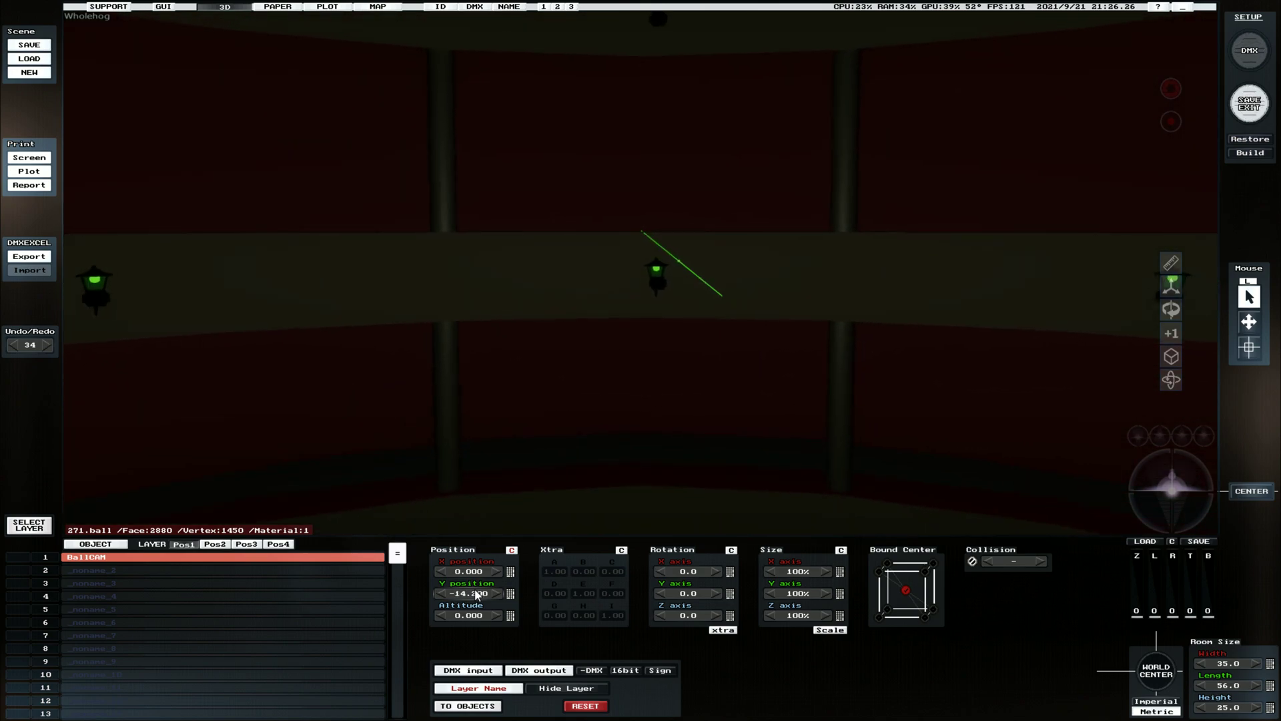
pyautogui.scroll(-20, 476, 594)
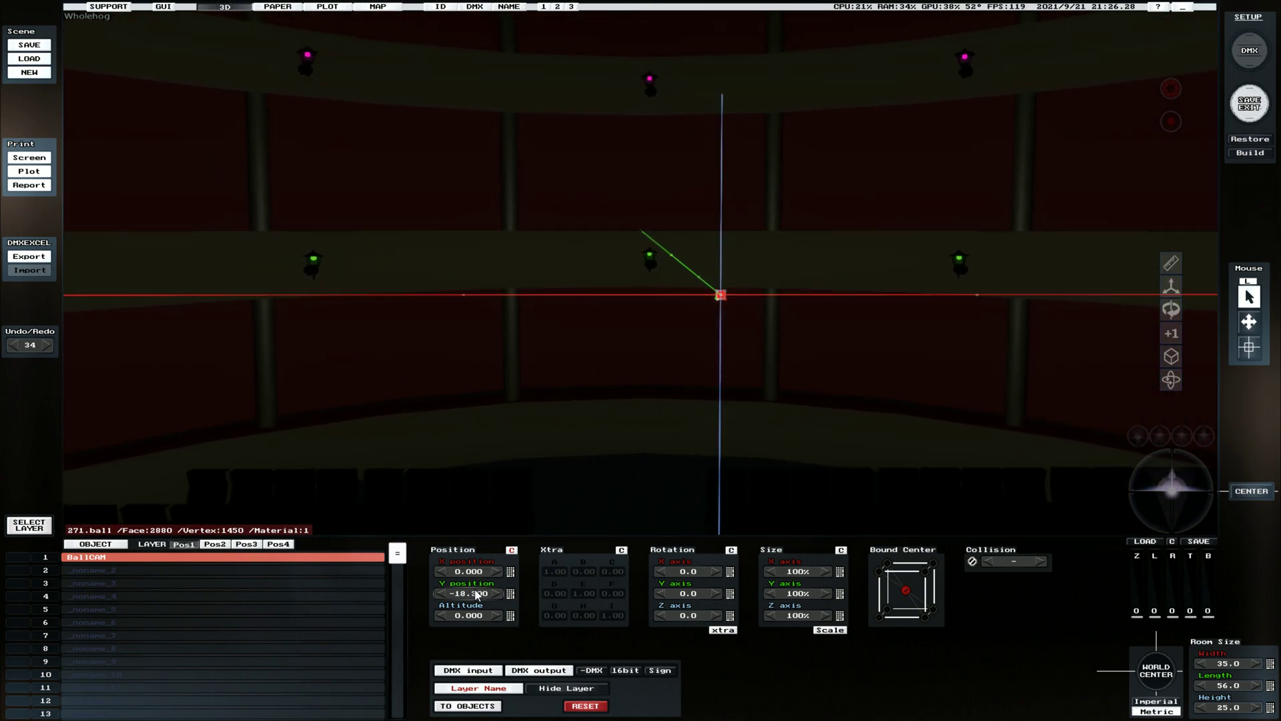
pyautogui.scroll(-20, 477, 594)
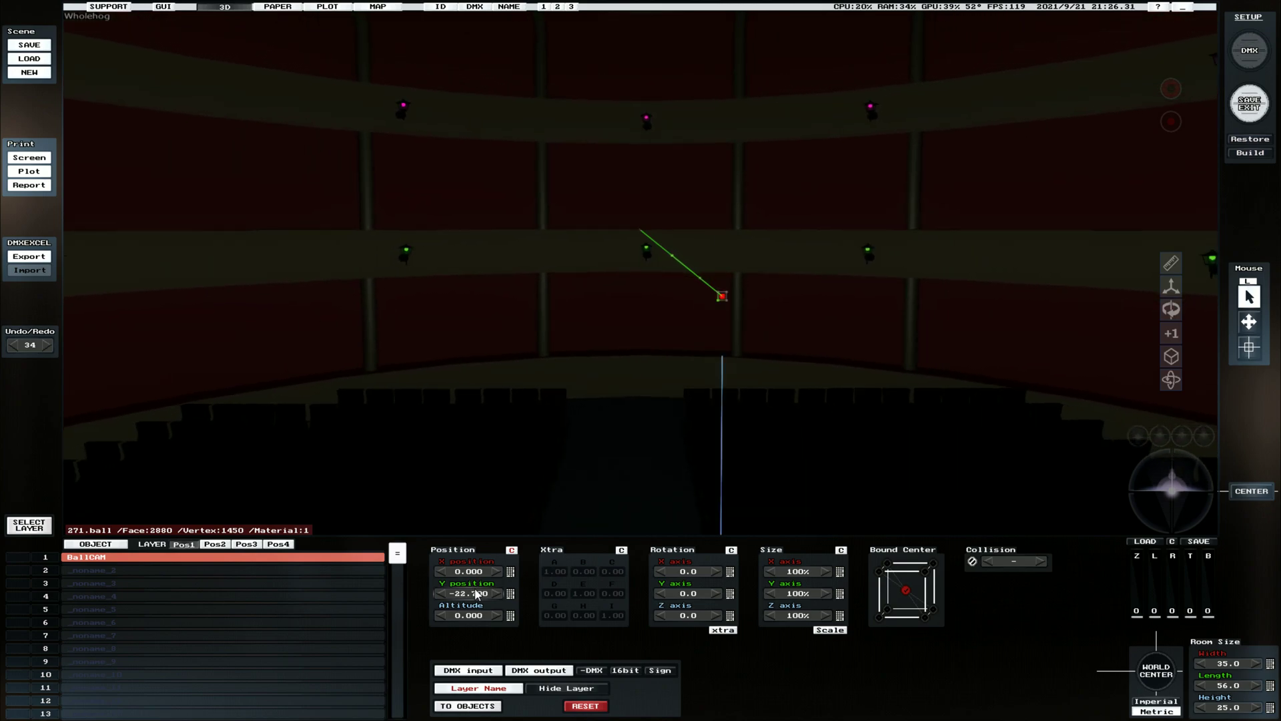
pyautogui.scroll(-20, 476, 594)
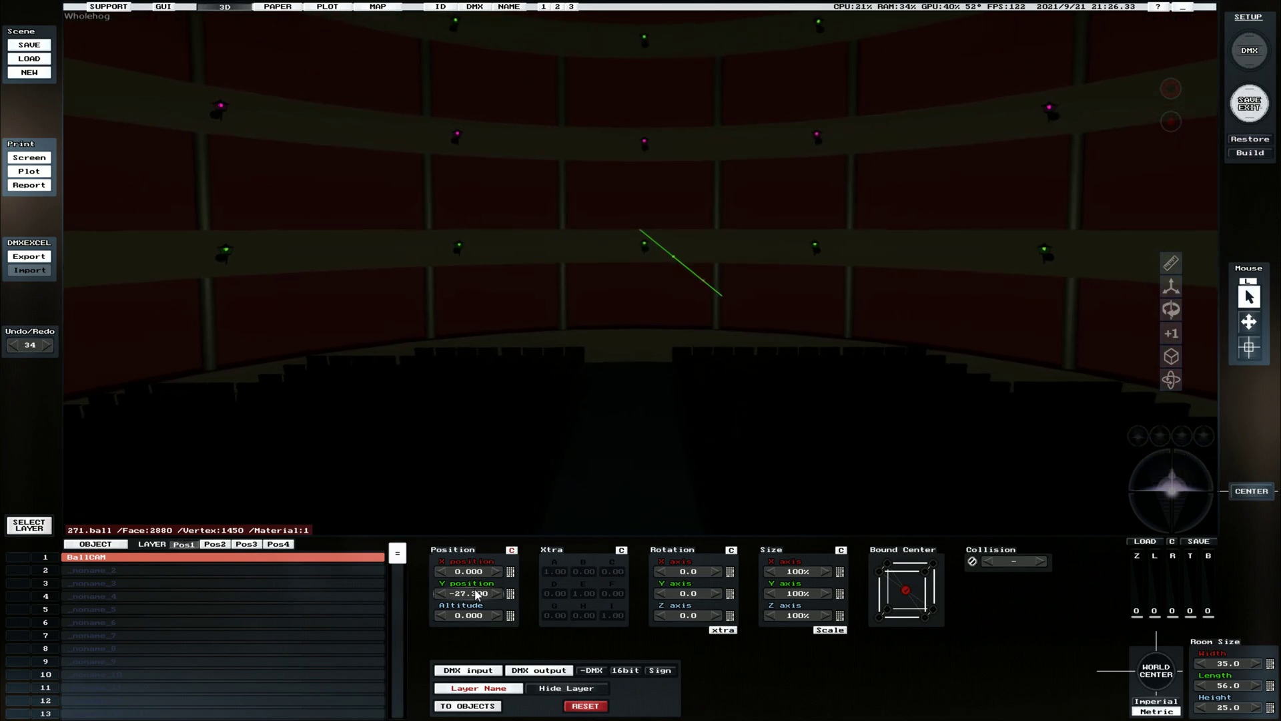
pyautogui.scroll(-20, 476, 594)
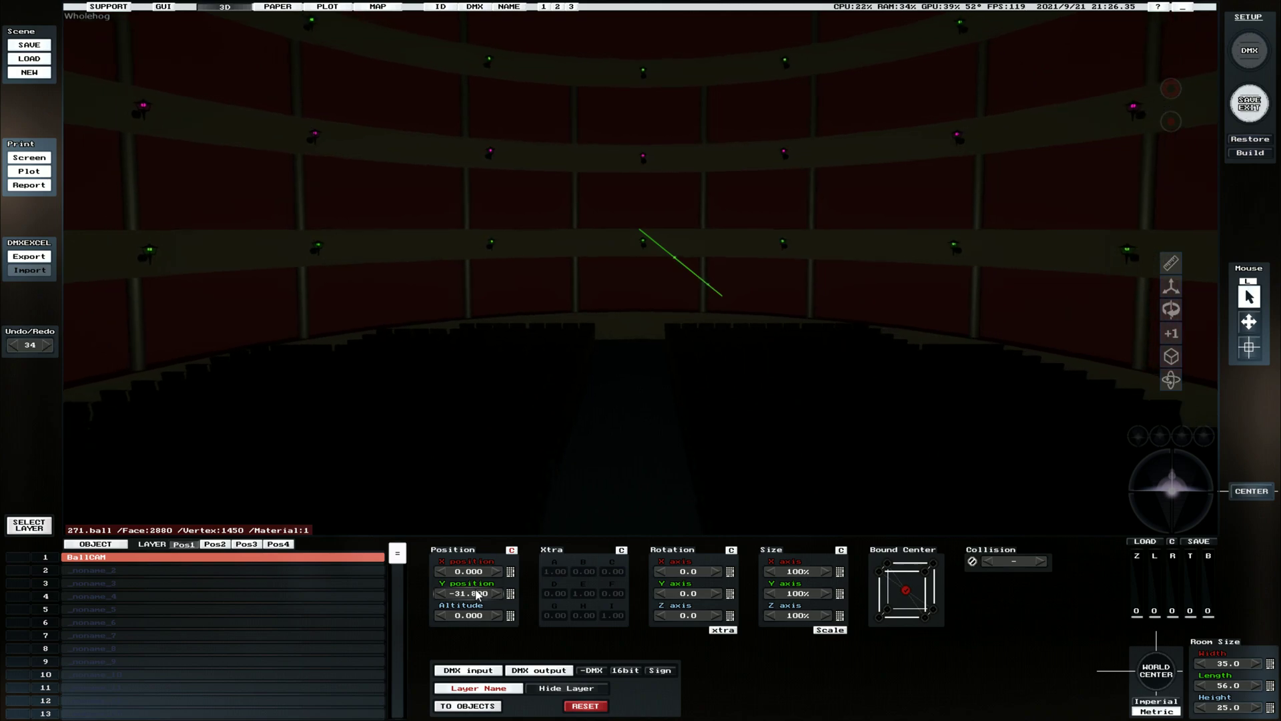
pyautogui.scroll(-20, 476, 594)
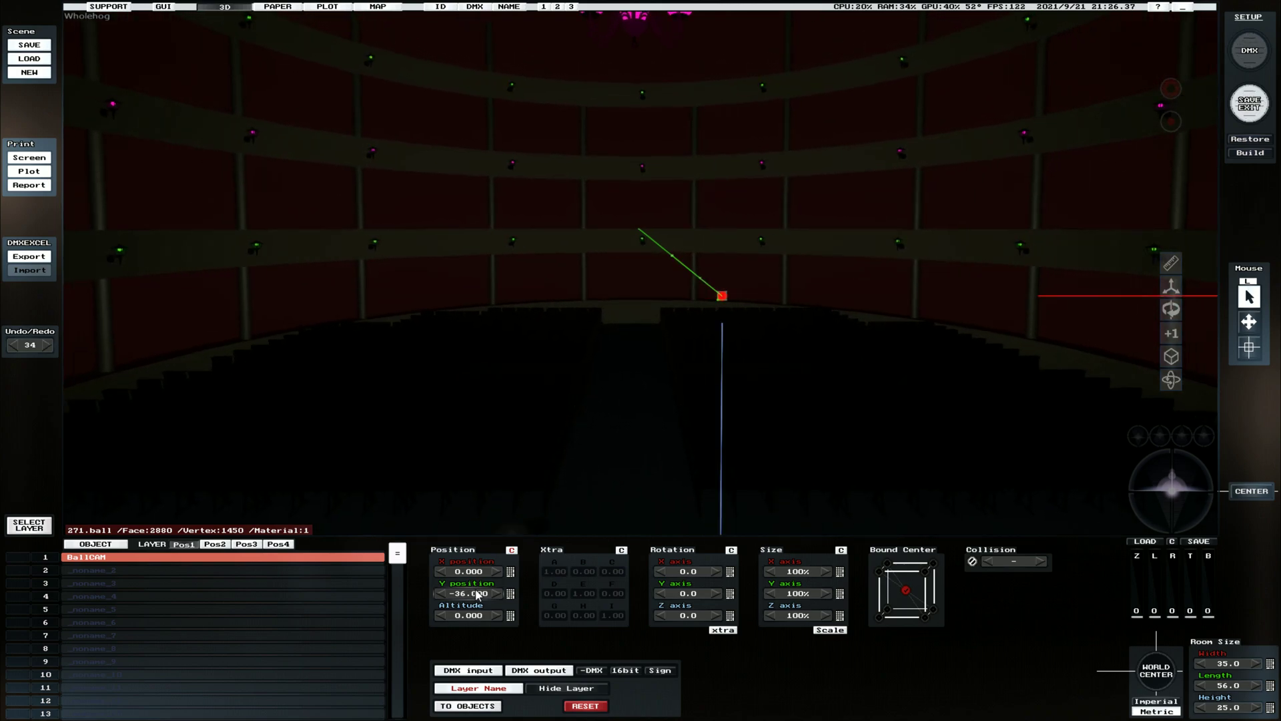
pyautogui.scroll(-20, 477, 594)
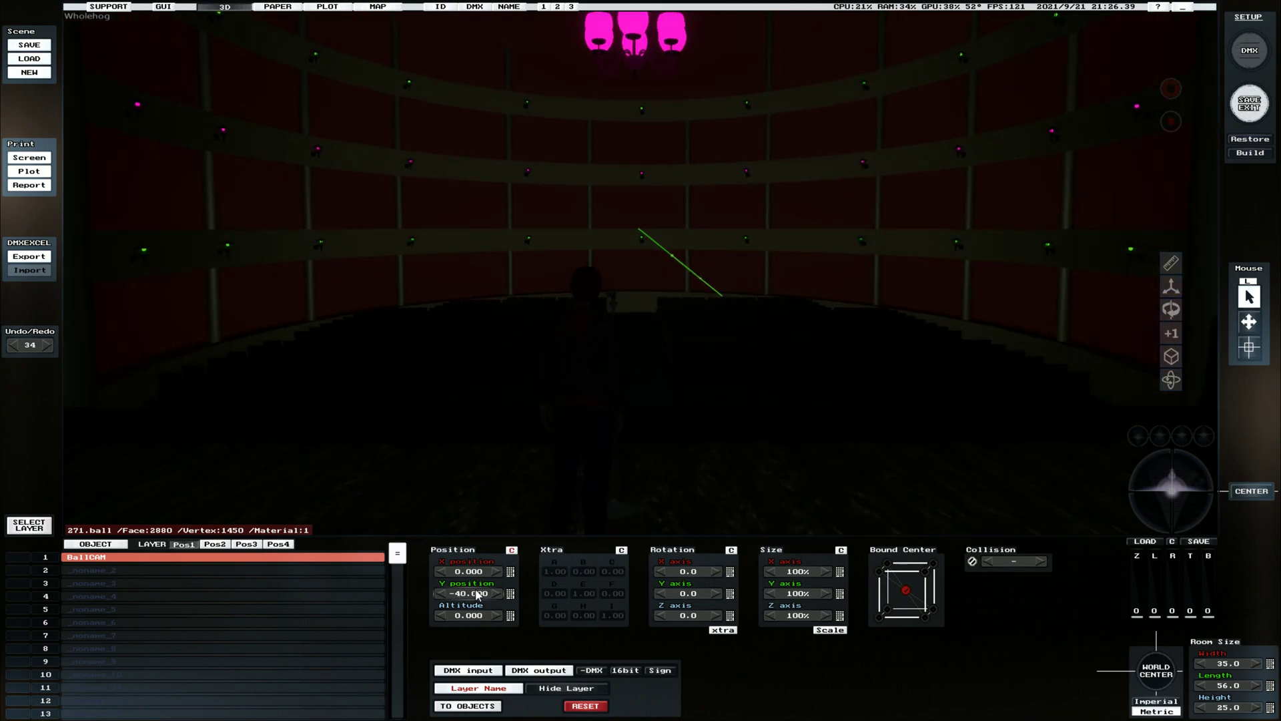
pyautogui.scroll(-20, 476, 594)
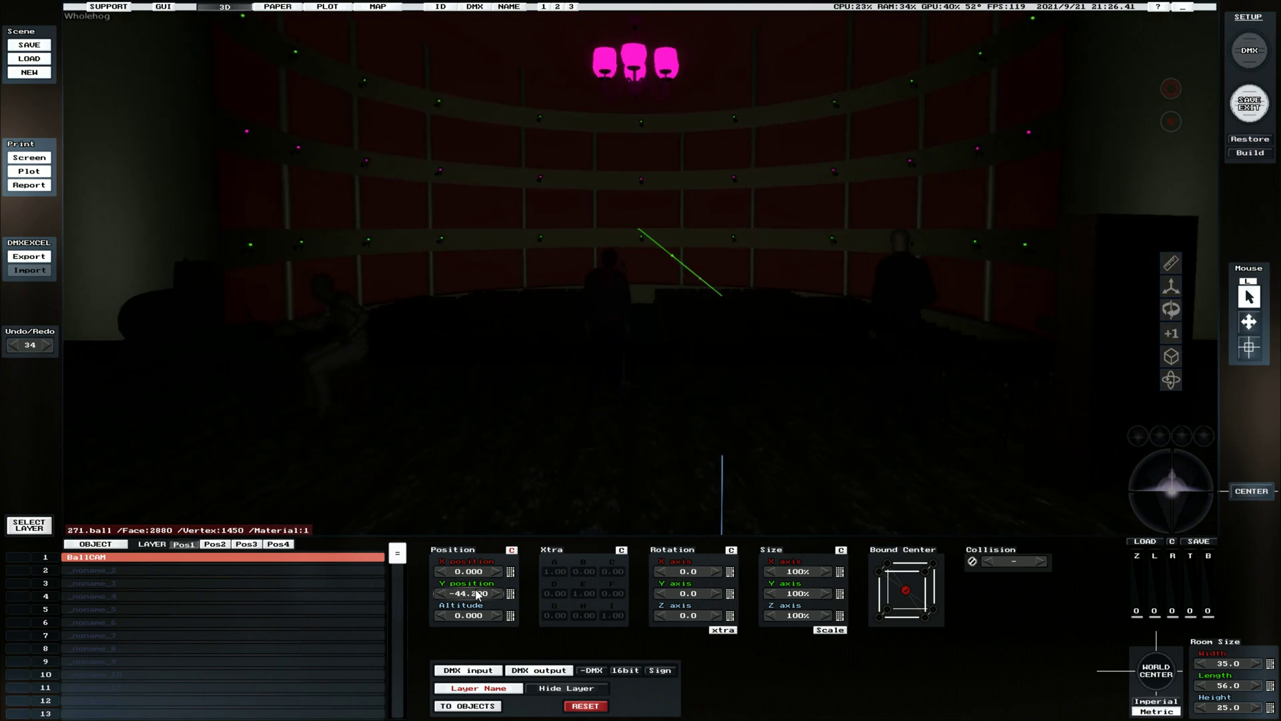
pyautogui.scroll(-19, 477, 594)
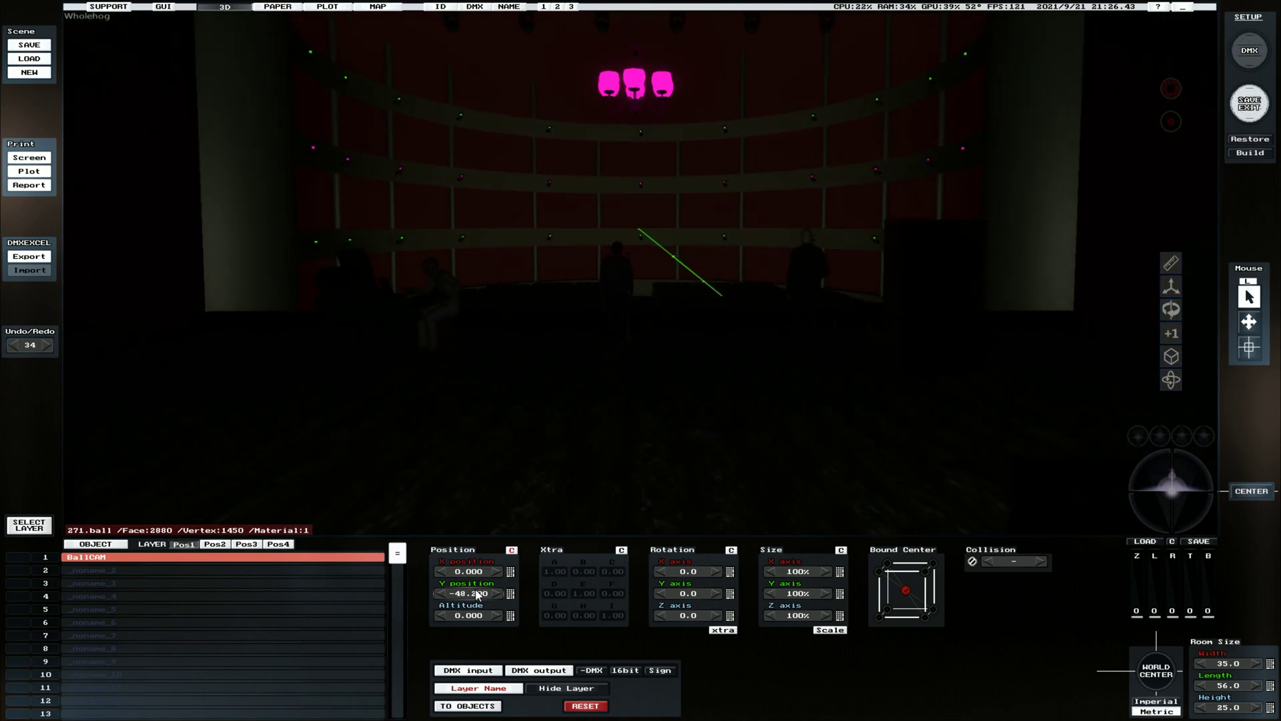
pyautogui.scroll(-20, 477, 594)
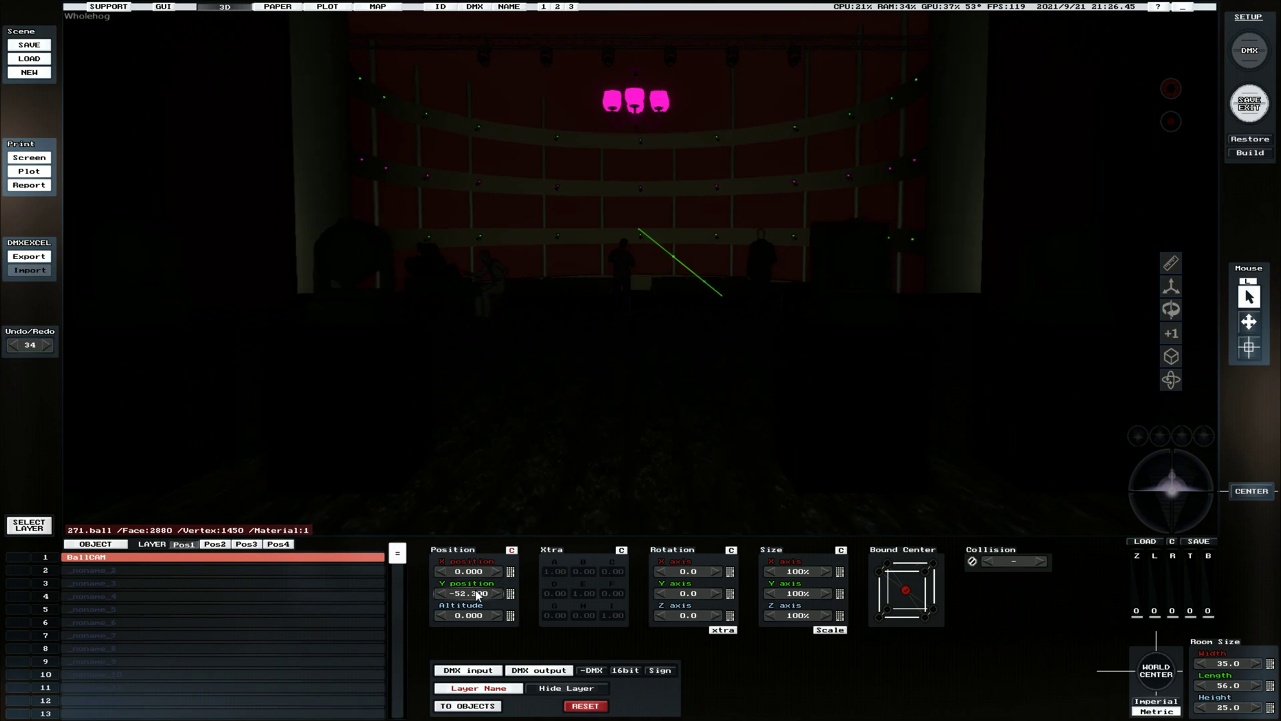
pyautogui.scroll(-20, 476, 594)
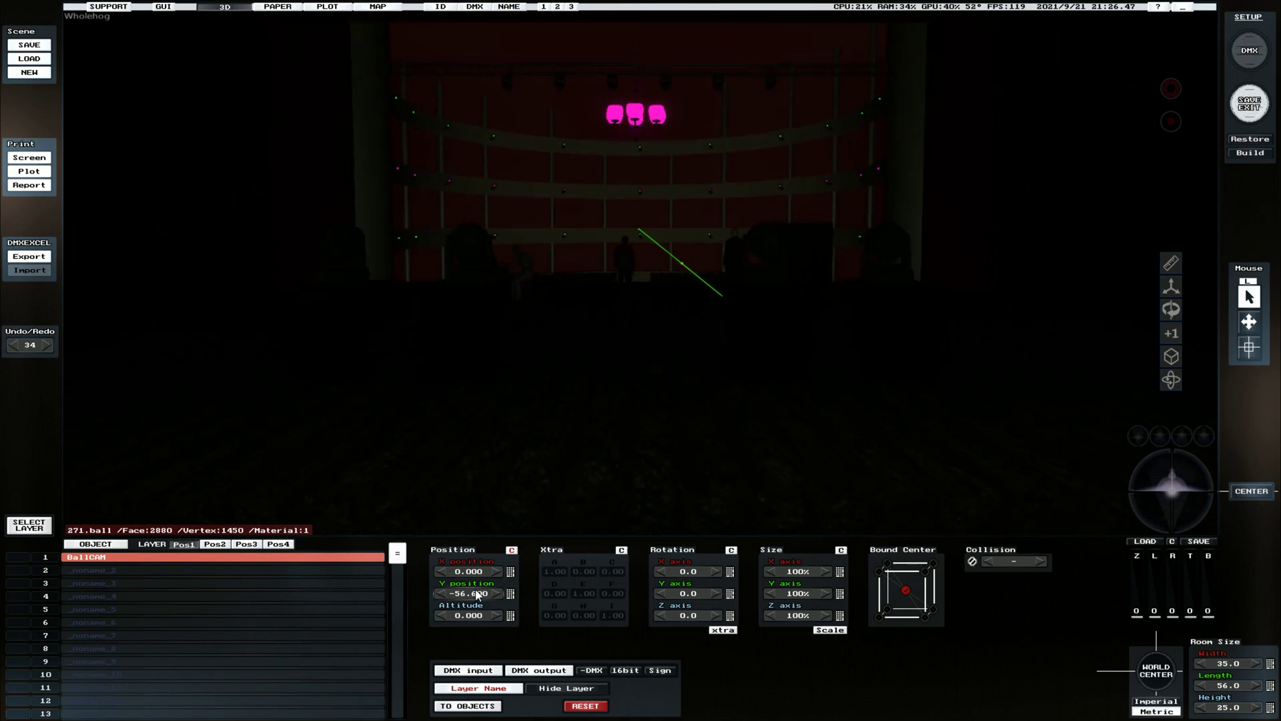
pyautogui.scroll(-18, 478, 594)
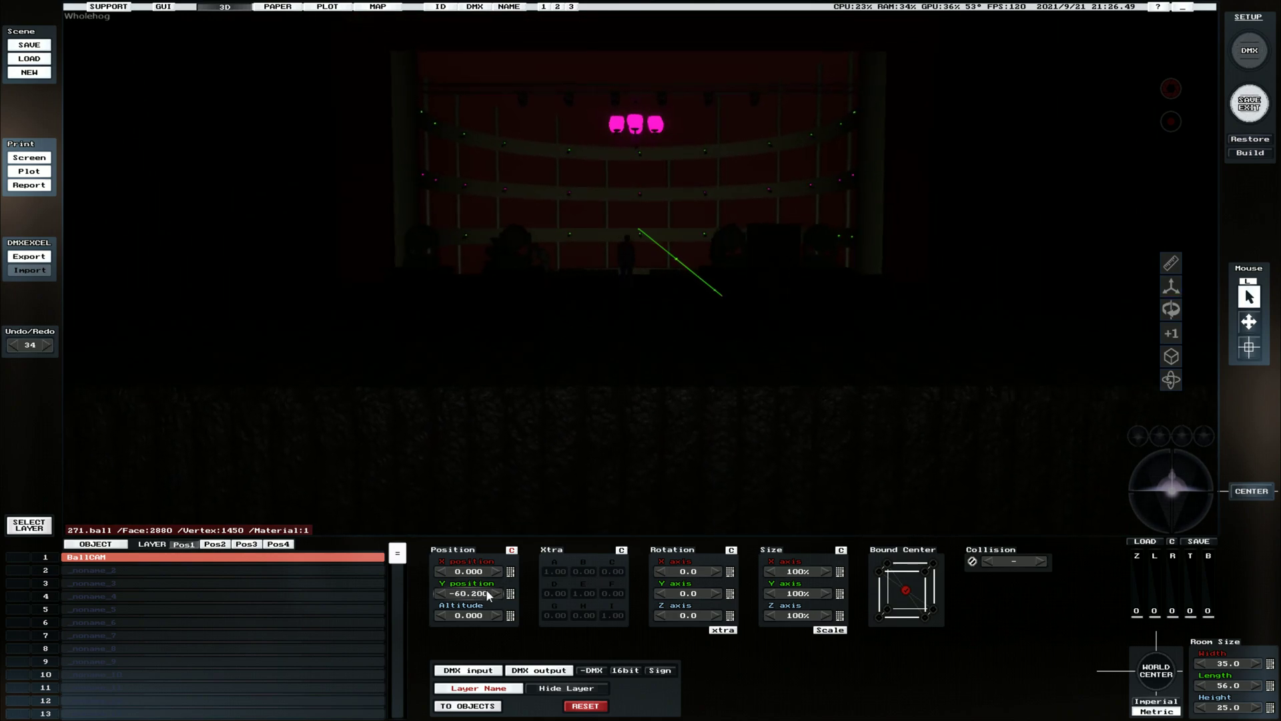
pyautogui.scroll(-20, 486, 592)
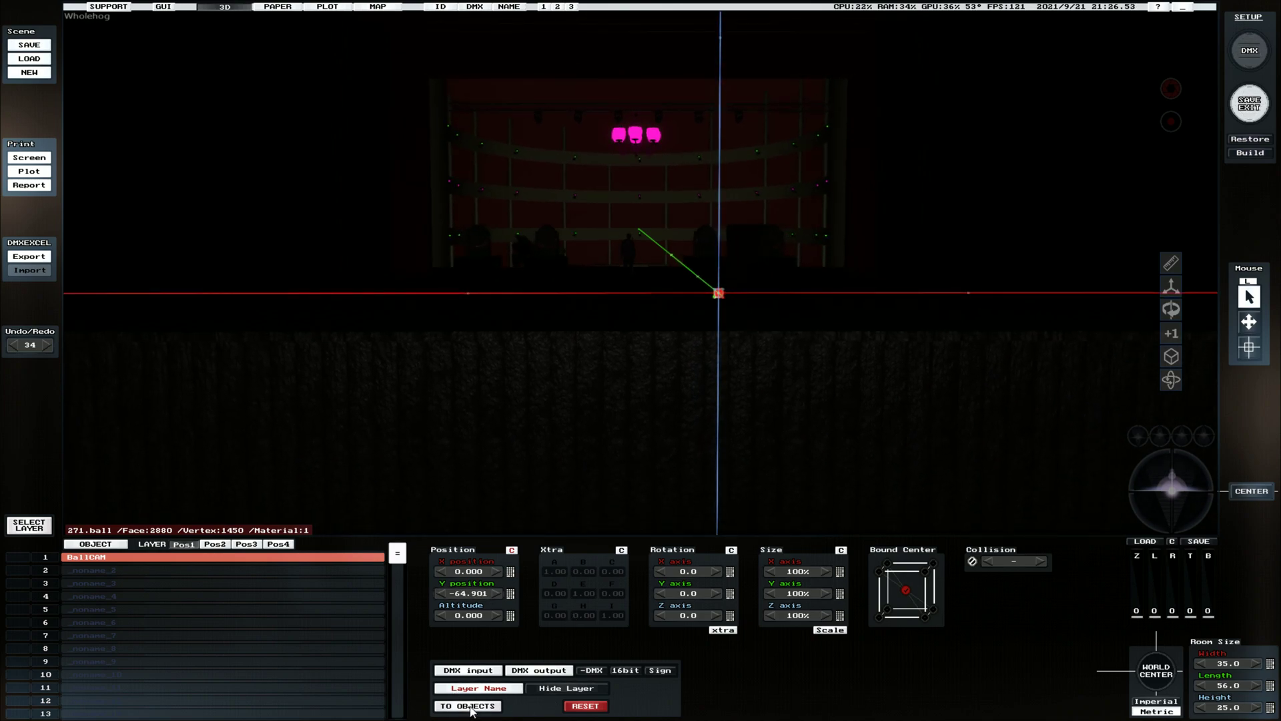
# Step: Patch BallCAM's DMX input to channel 15 on universe 1, Hog_pc_output1
pyautogui.click(483, 672)
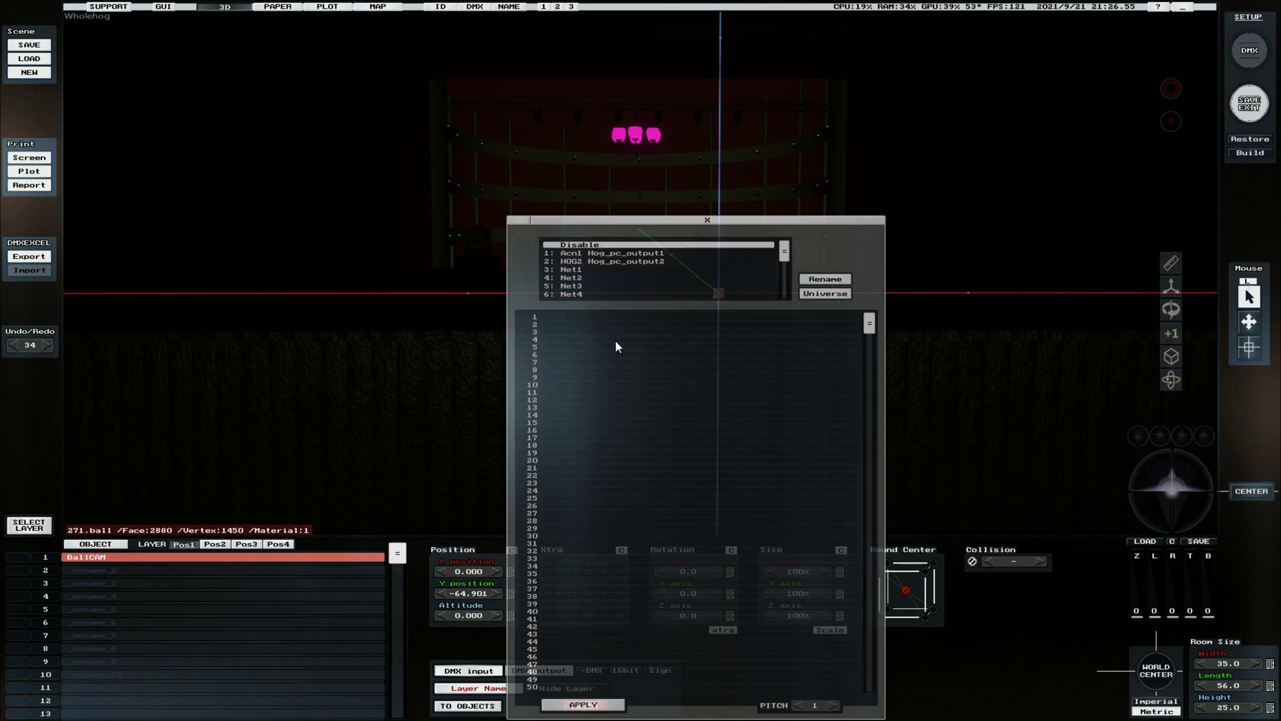
pyautogui.click(582, 254)
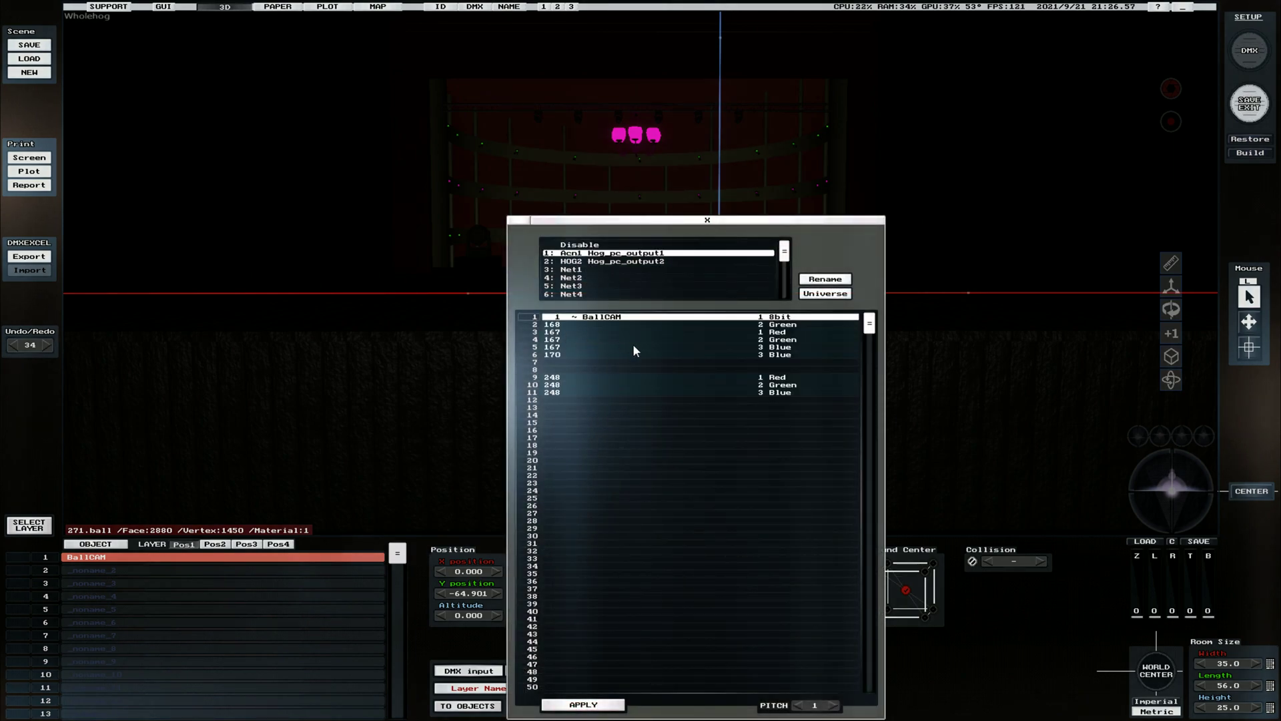
pyautogui.click(575, 422)
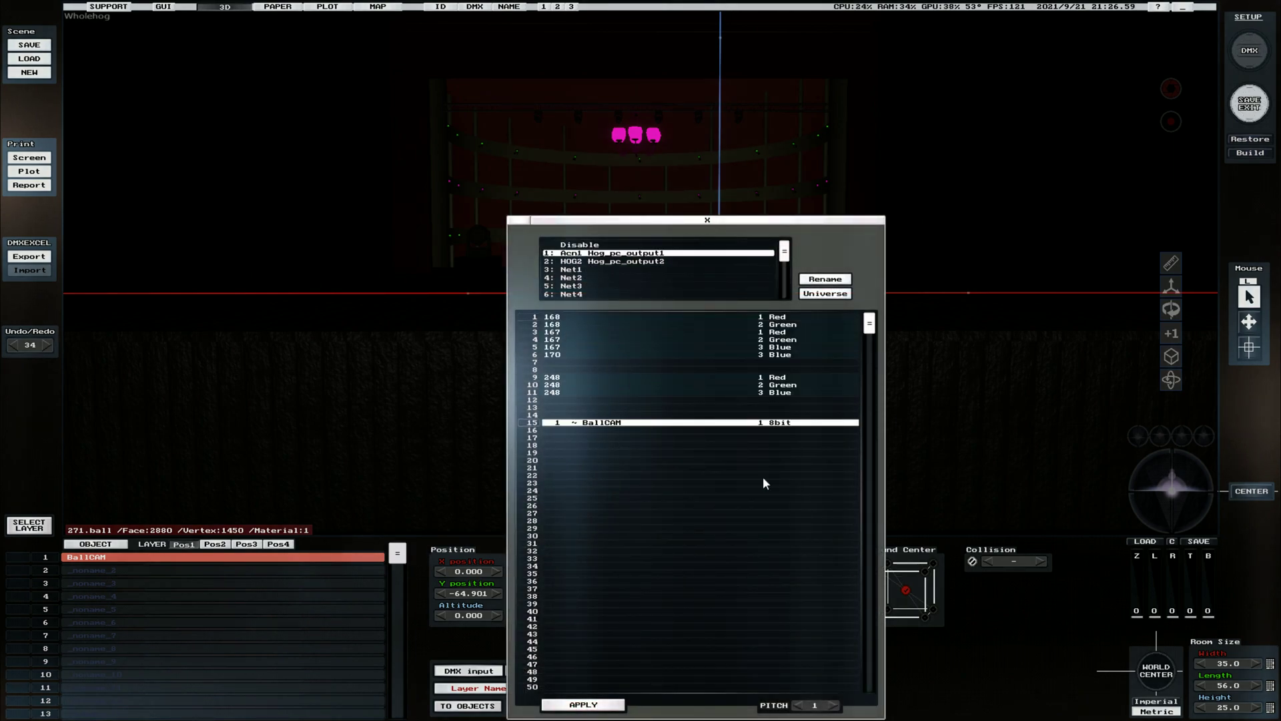
pyautogui.click(581, 705)
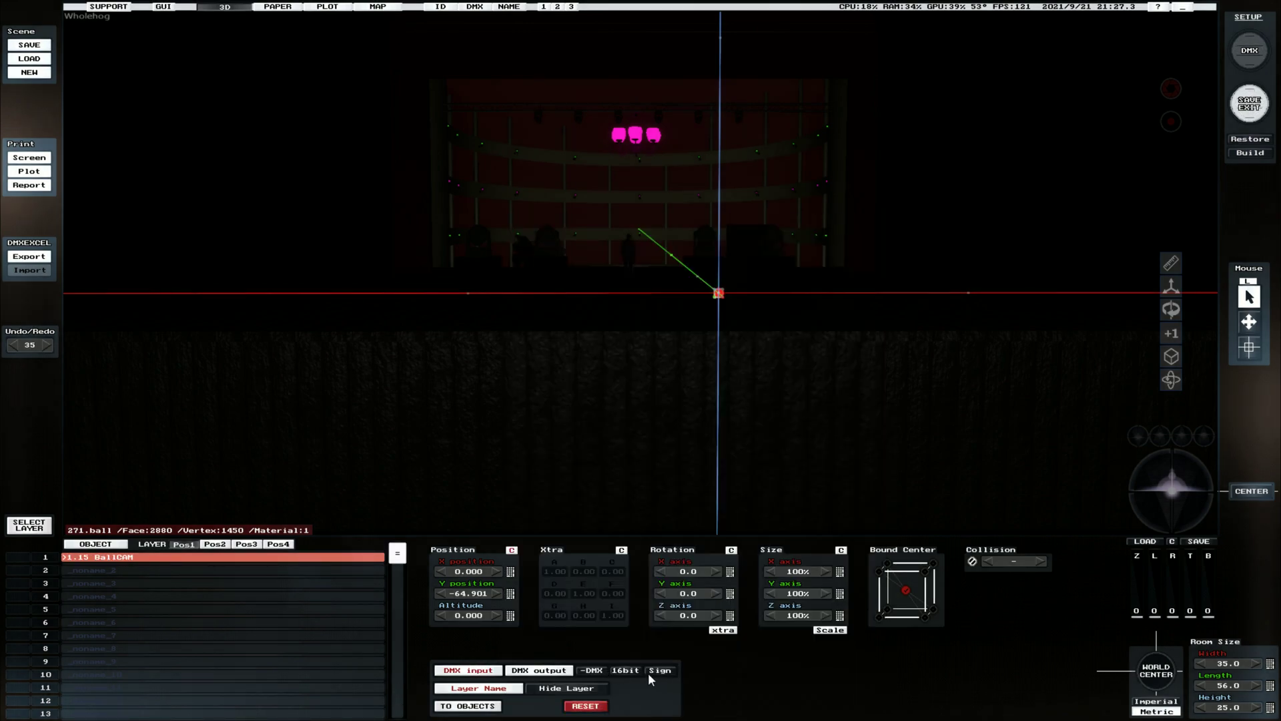
# Step: Make BallCAM's DMX input 16-bit on channels 15–16 and apply the patch
pyautogui.click(626, 670)
pyautogui.click(467, 670)
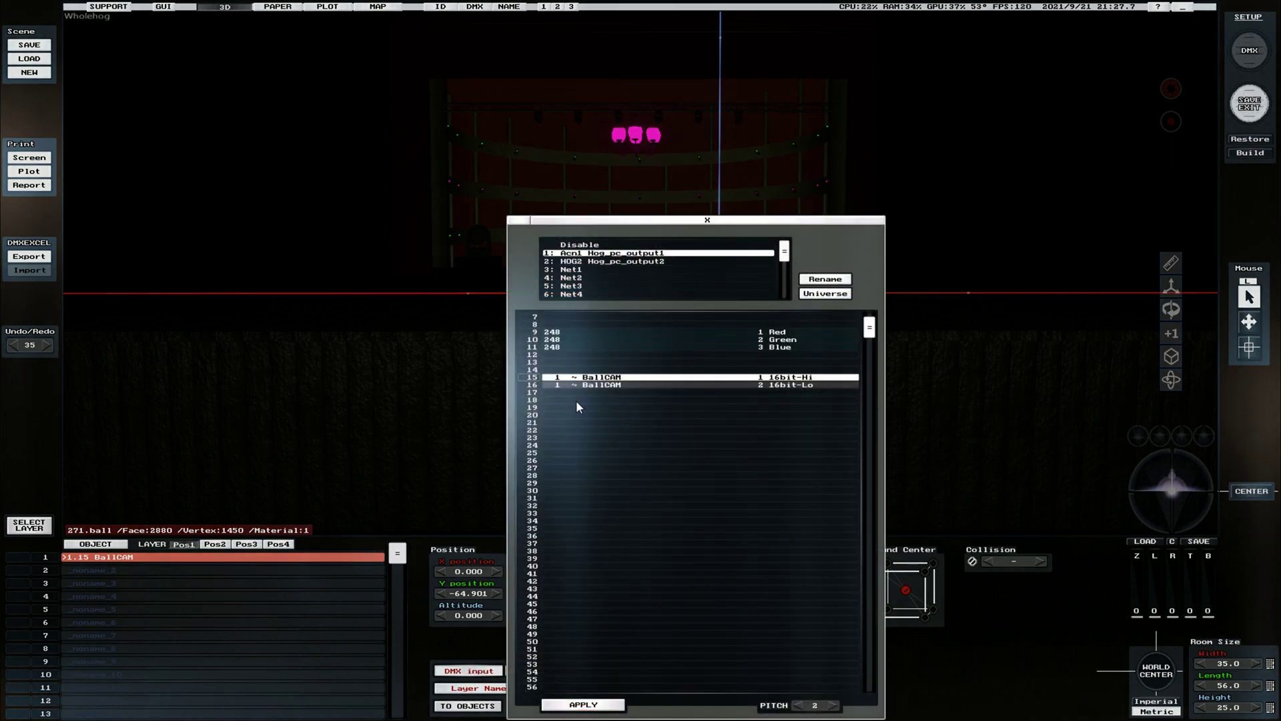
pyautogui.click(582, 704)
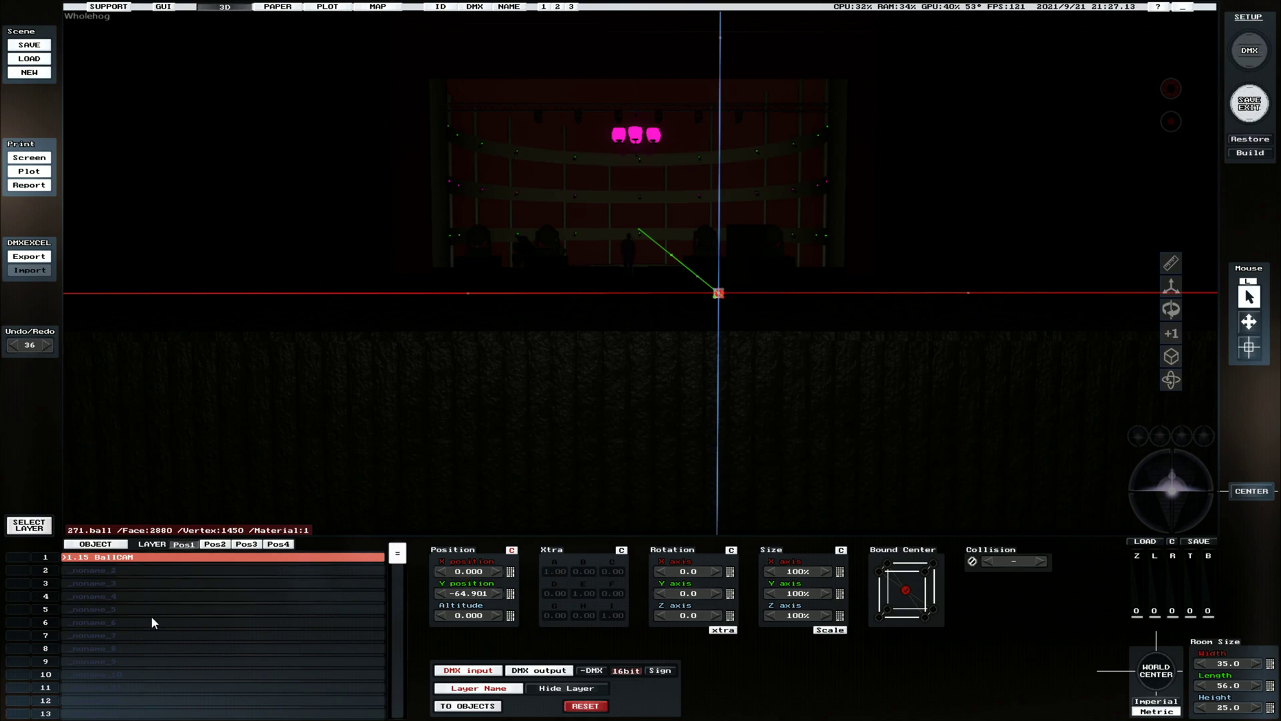
# Step: On BallCAM's Pos2 tab, raise X to 20.000 with Y at 0.000 and enable 16-bit DMX
pyautogui.click(214, 544)
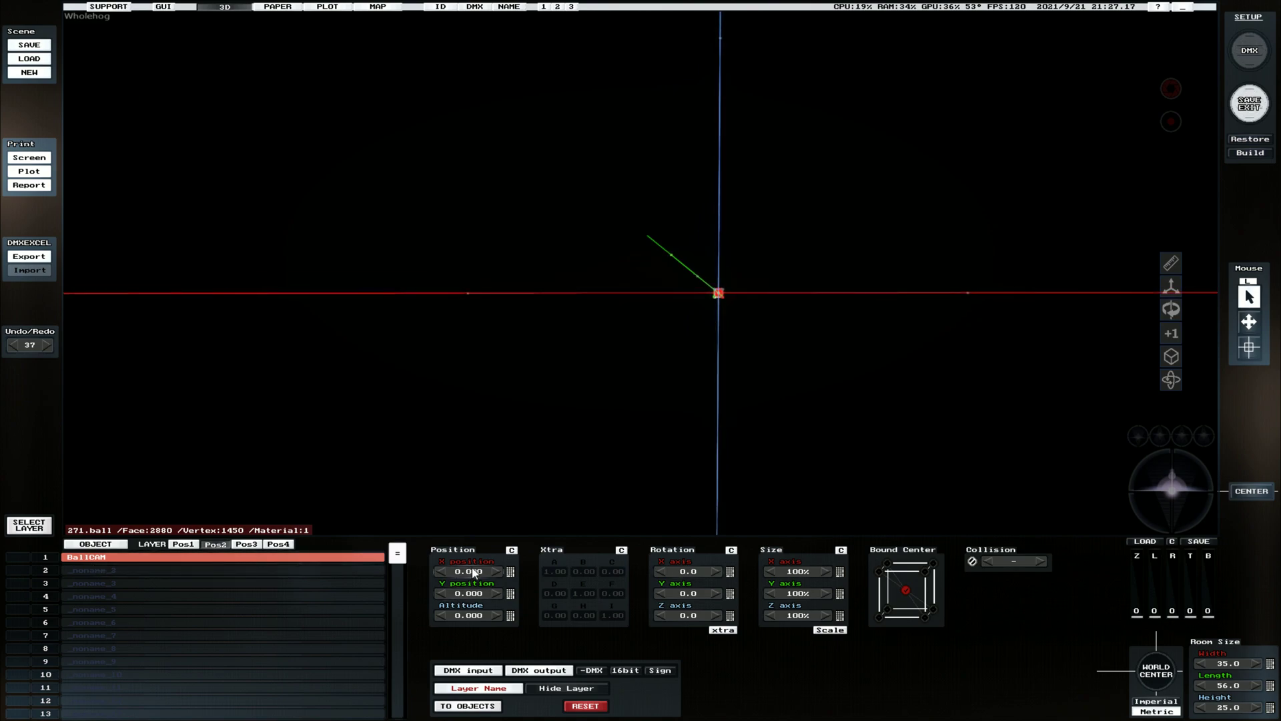
pyautogui.scroll(3, 472, 573)
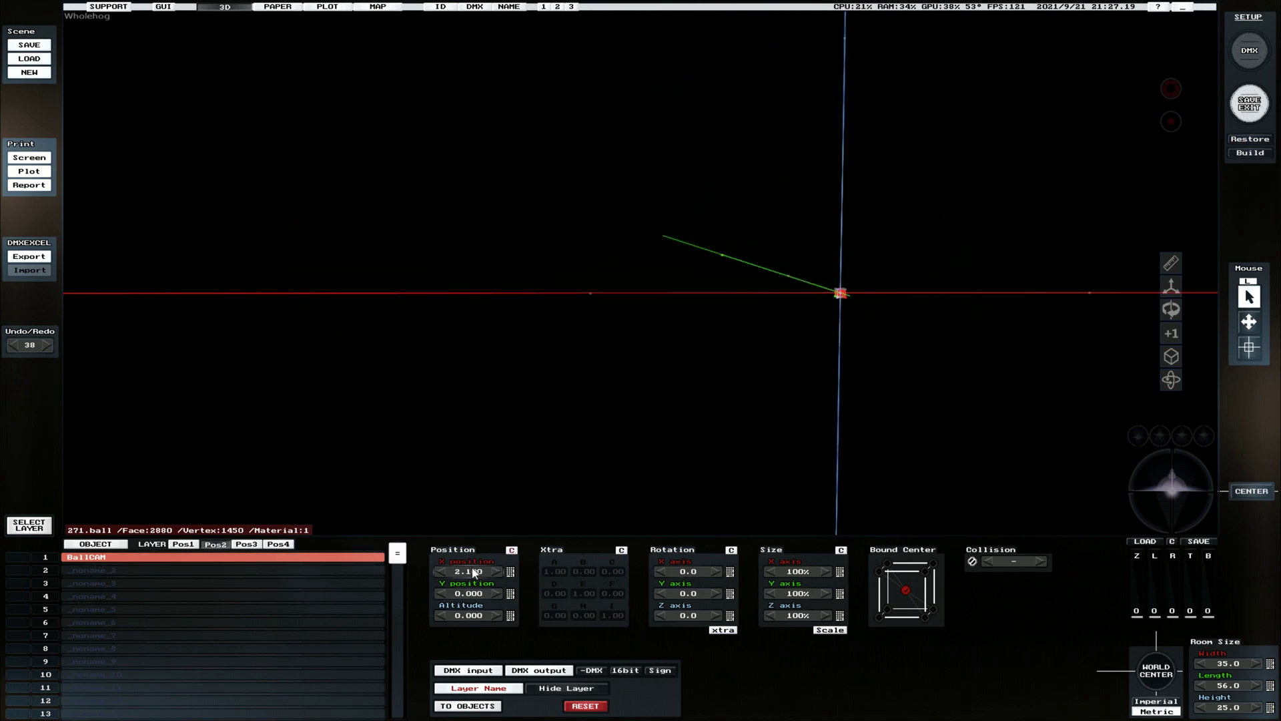
pyautogui.scroll(4, 472, 573)
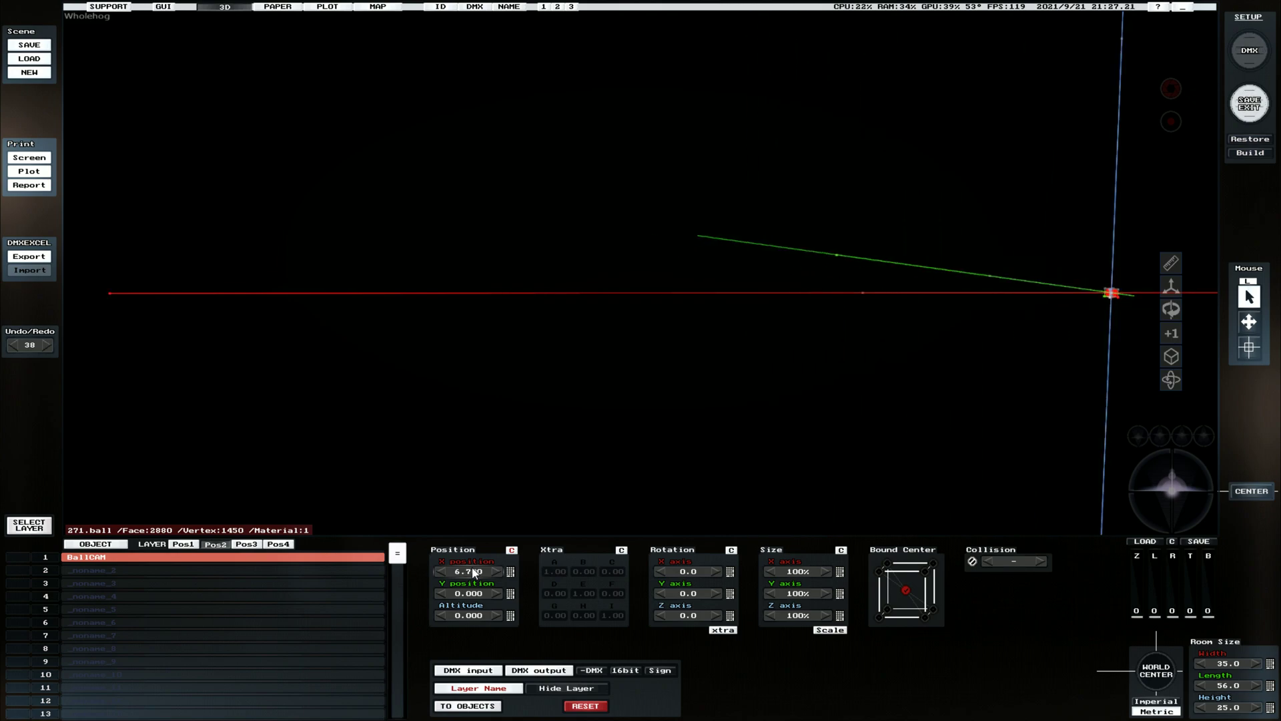
pyautogui.scroll(4, 473, 572)
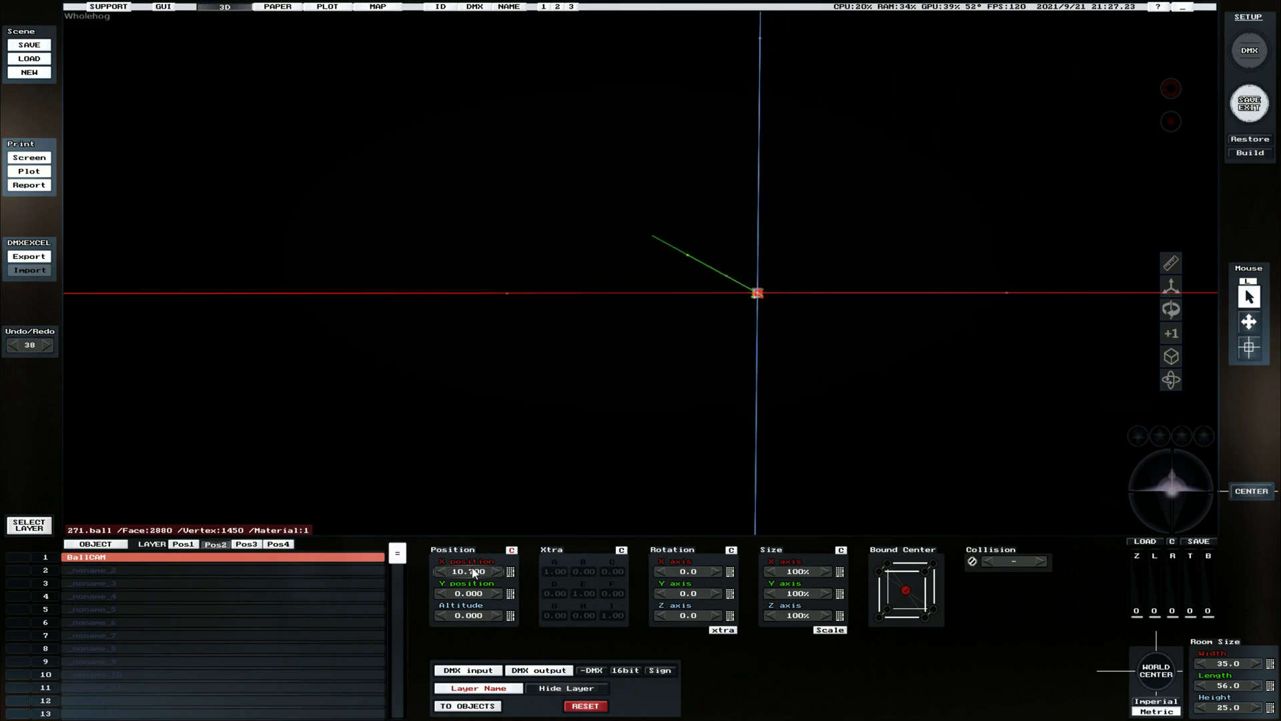
pyautogui.scroll(4, 472, 572)
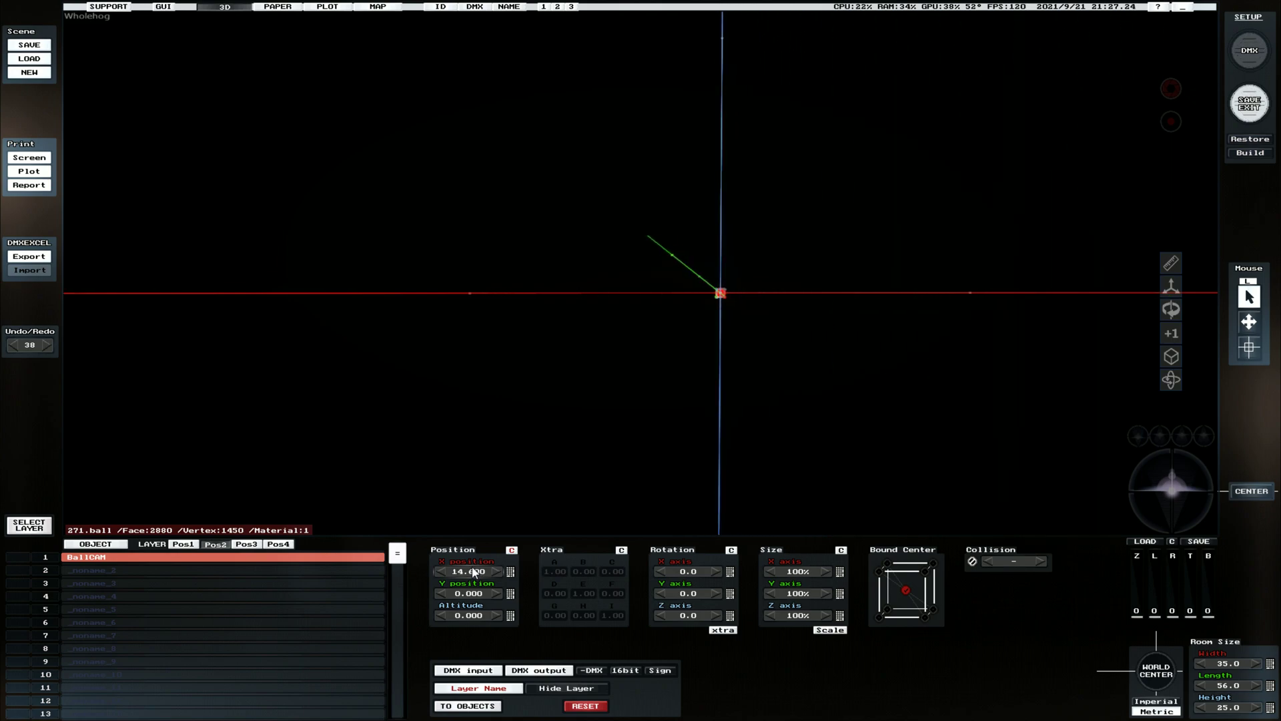
pyautogui.scroll(2, 472, 572)
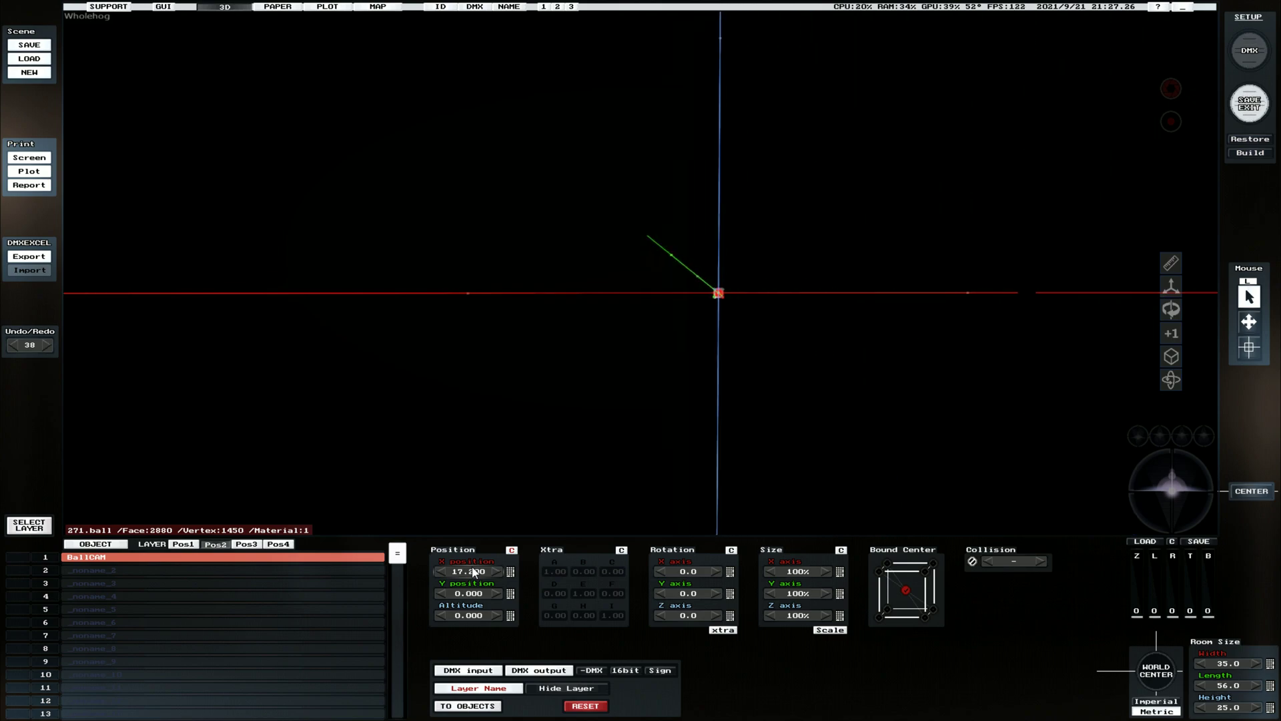
pyautogui.scroll(2, 486, 572)
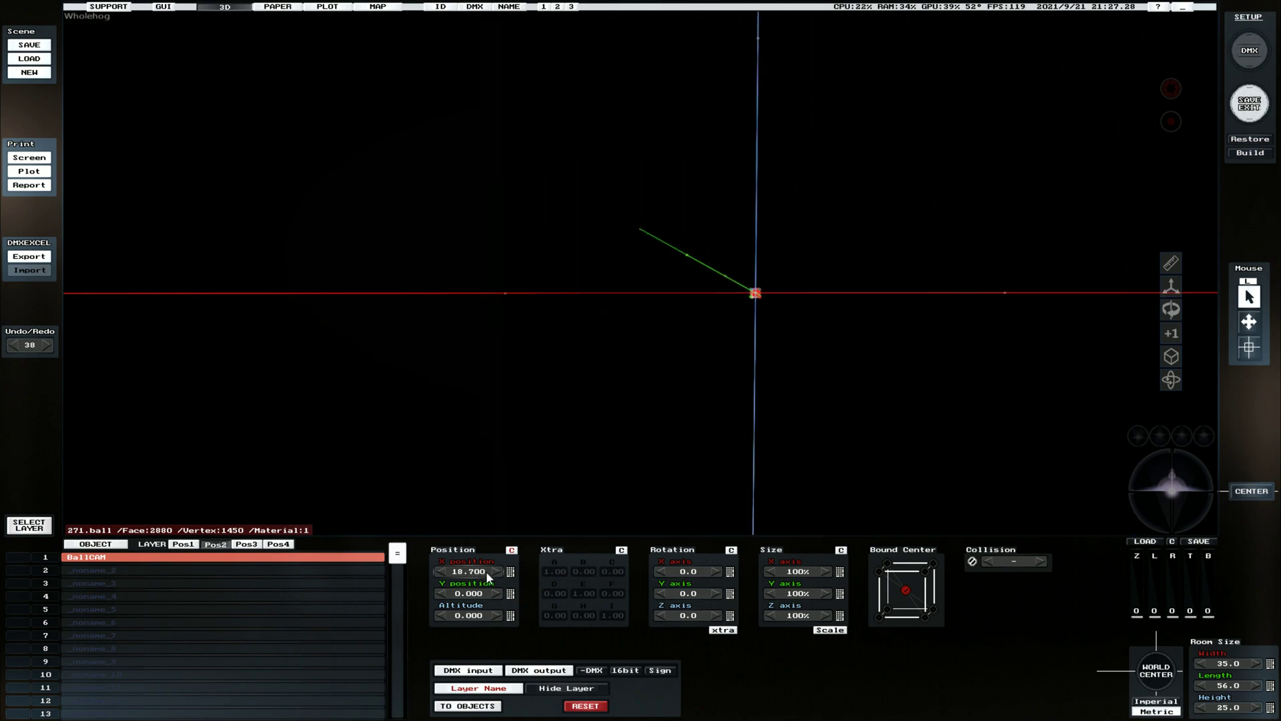
pyautogui.scroll(1, 486, 571)
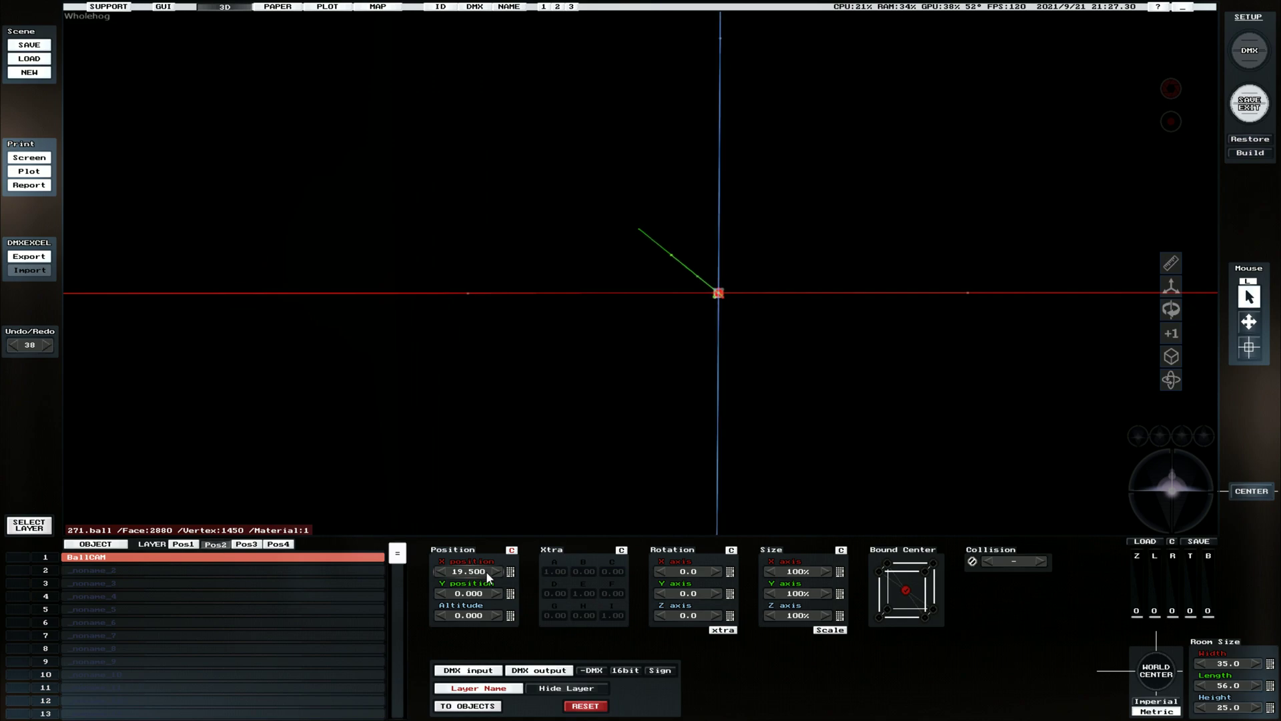
pyautogui.scroll(1, 486, 571)
pyautogui.click(624, 670)
# Step: Move BallCAM's Hi/Lo DMX pair to channels 17–18, apply the patch, and save the scene
pyautogui.click(472, 670)
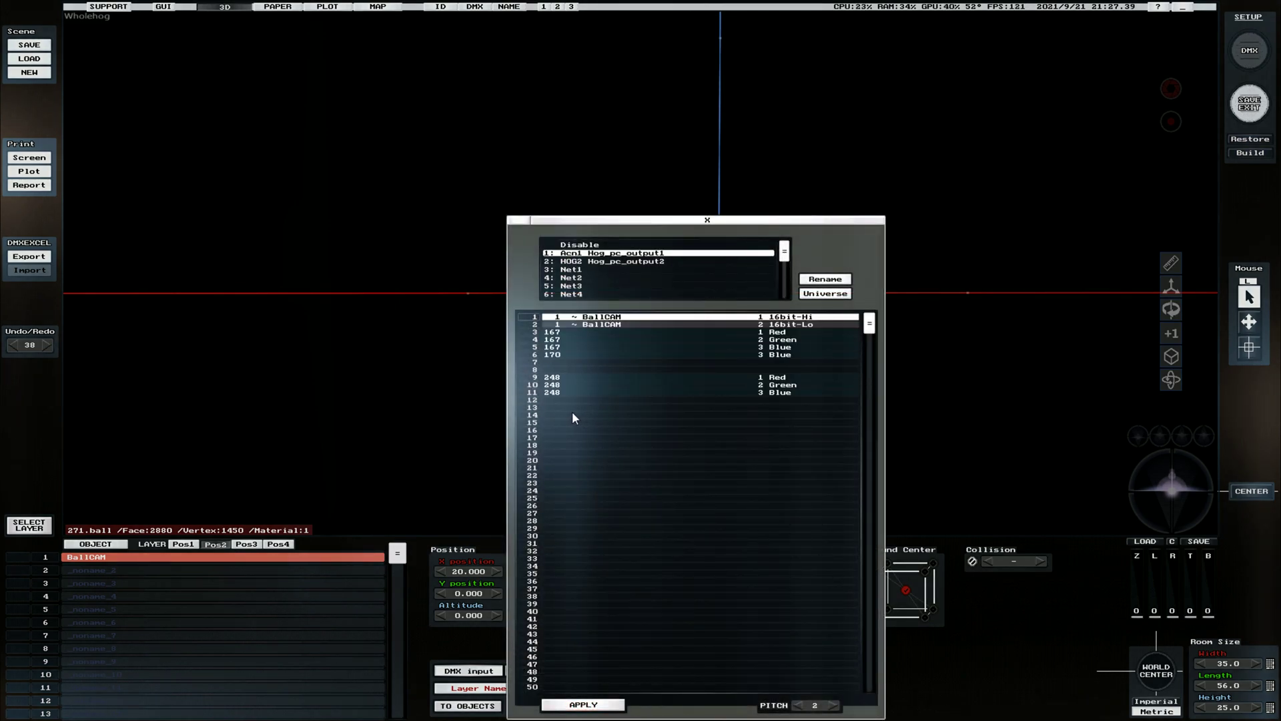
pyautogui.click(559, 427)
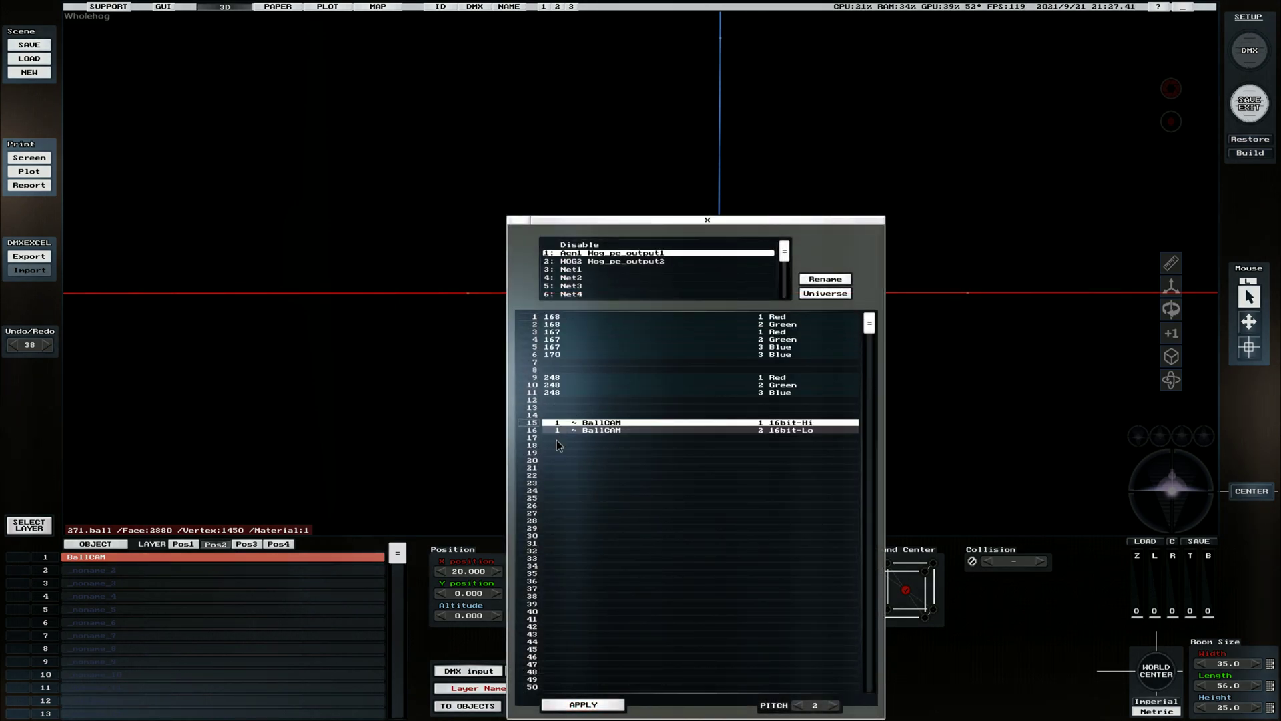
pyautogui.click(557, 438)
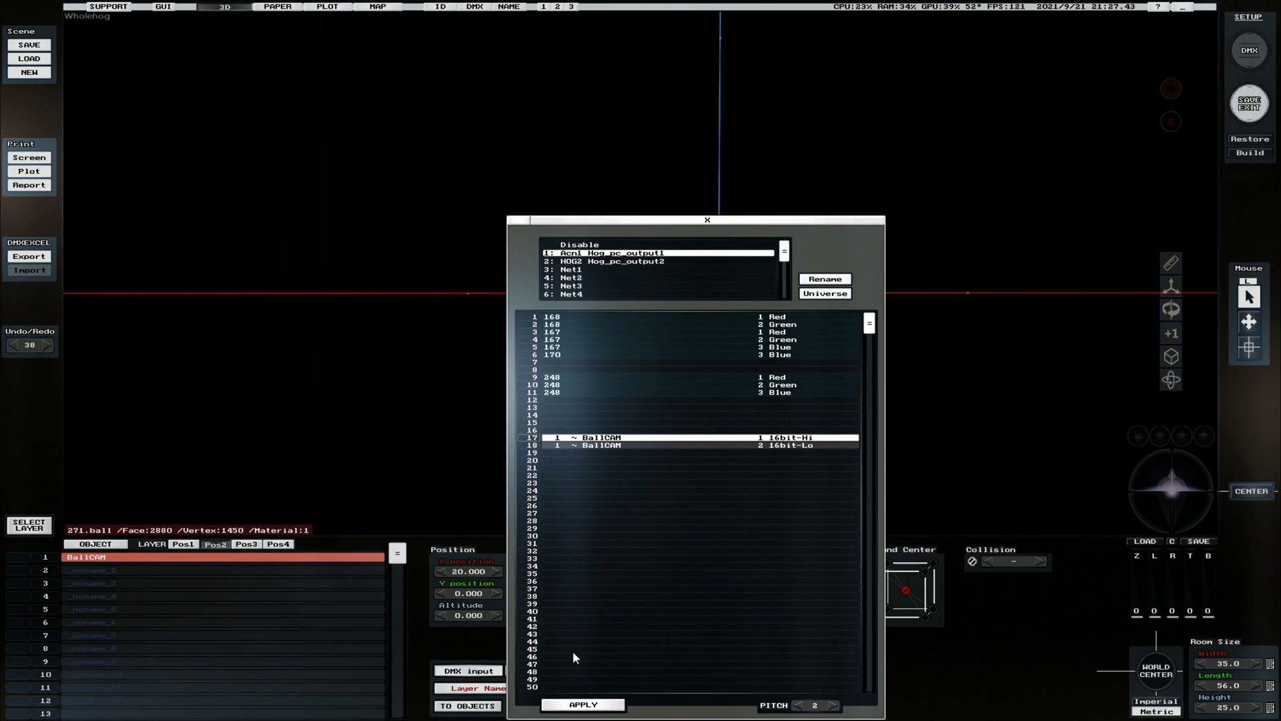
pyautogui.click(594, 705)
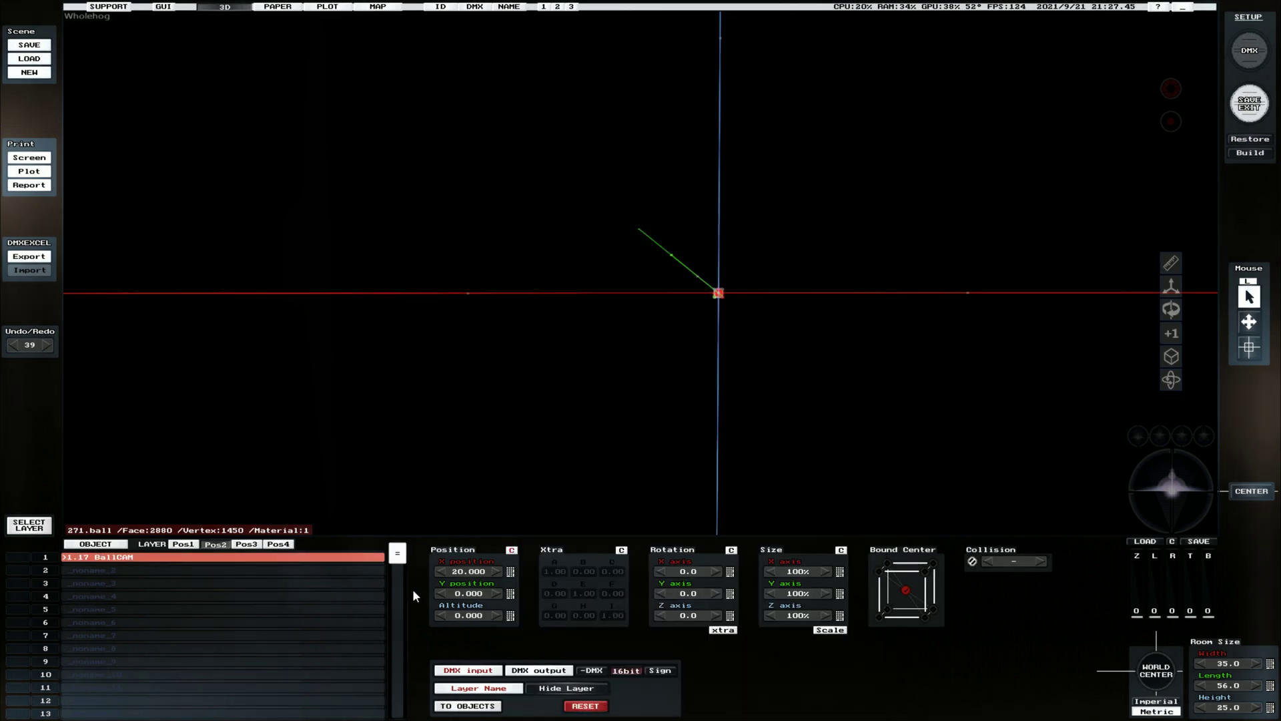
pyautogui.click(1245, 117)
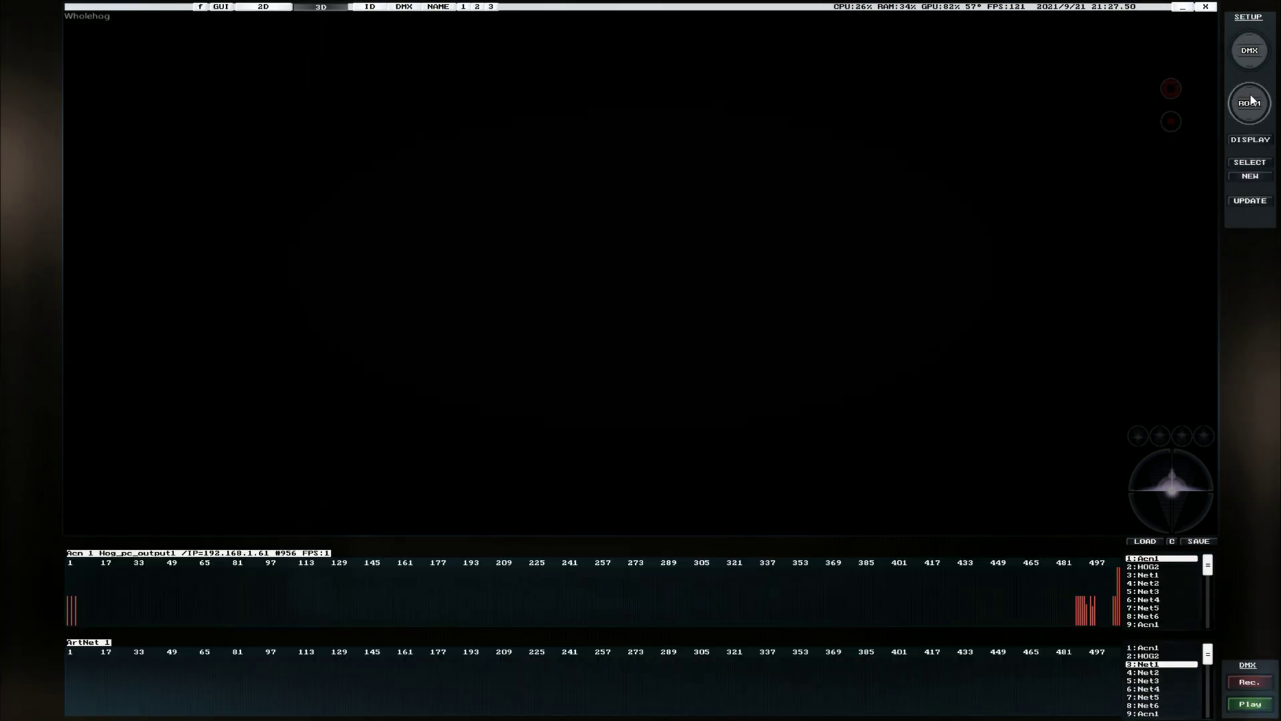
# Step: Set the 'ball' object in row 271 as world centre, then save and exit the room editor
pyautogui.click(1250, 102)
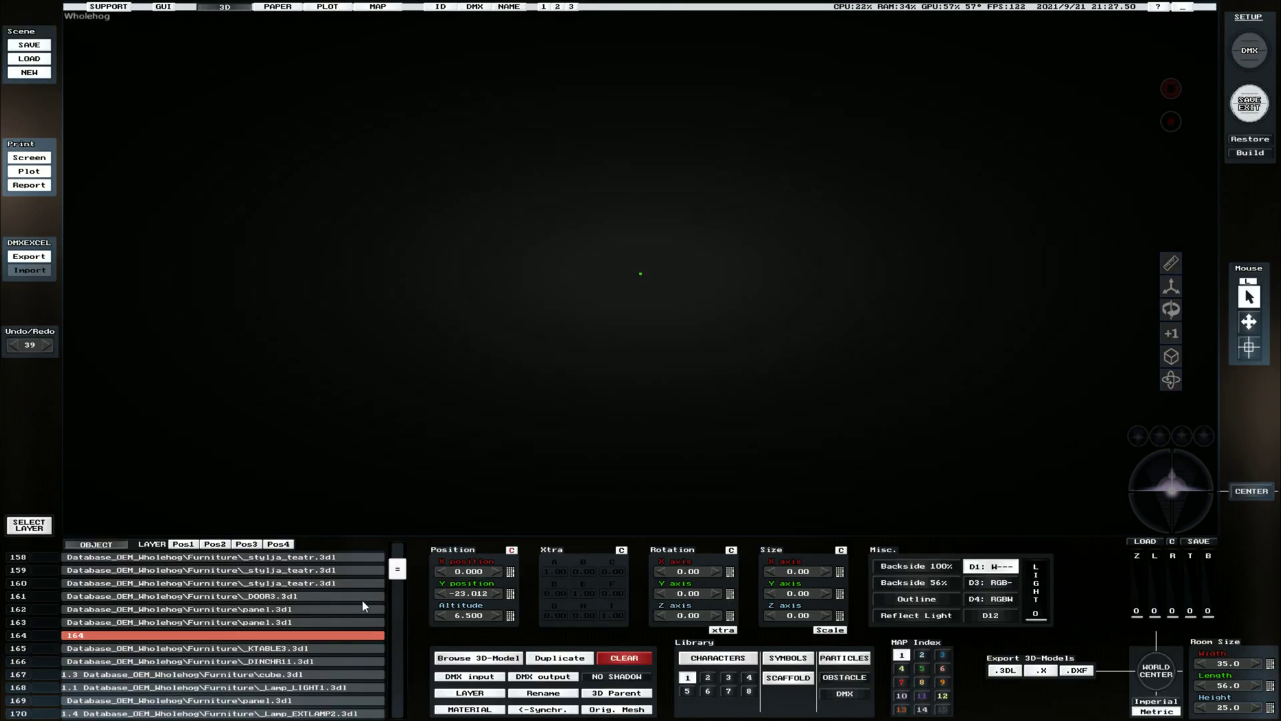
pyautogui.scroll(-3, 382, 575)
pyautogui.moveTo(395, 572); pyautogui.dragTo(399, 575)
pyautogui.scroll(-10, 283, 626)
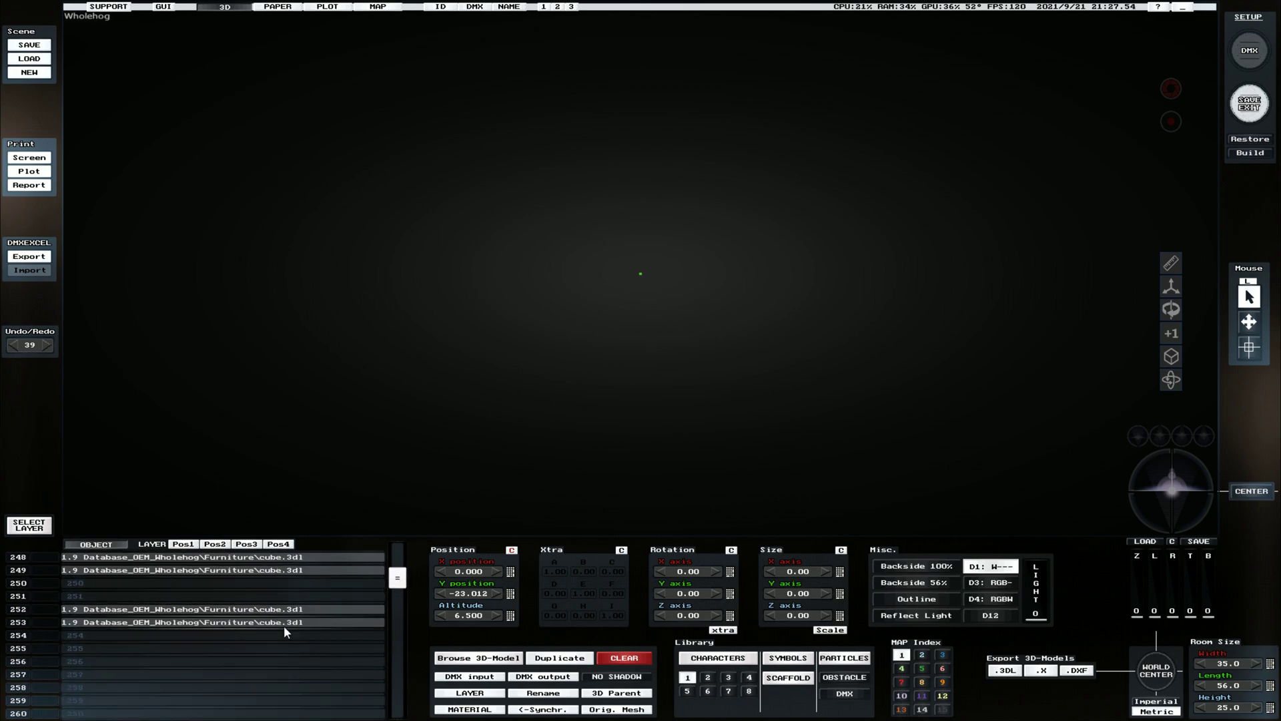
pyautogui.scroll(-2, 274, 622)
pyautogui.click(154, 570)
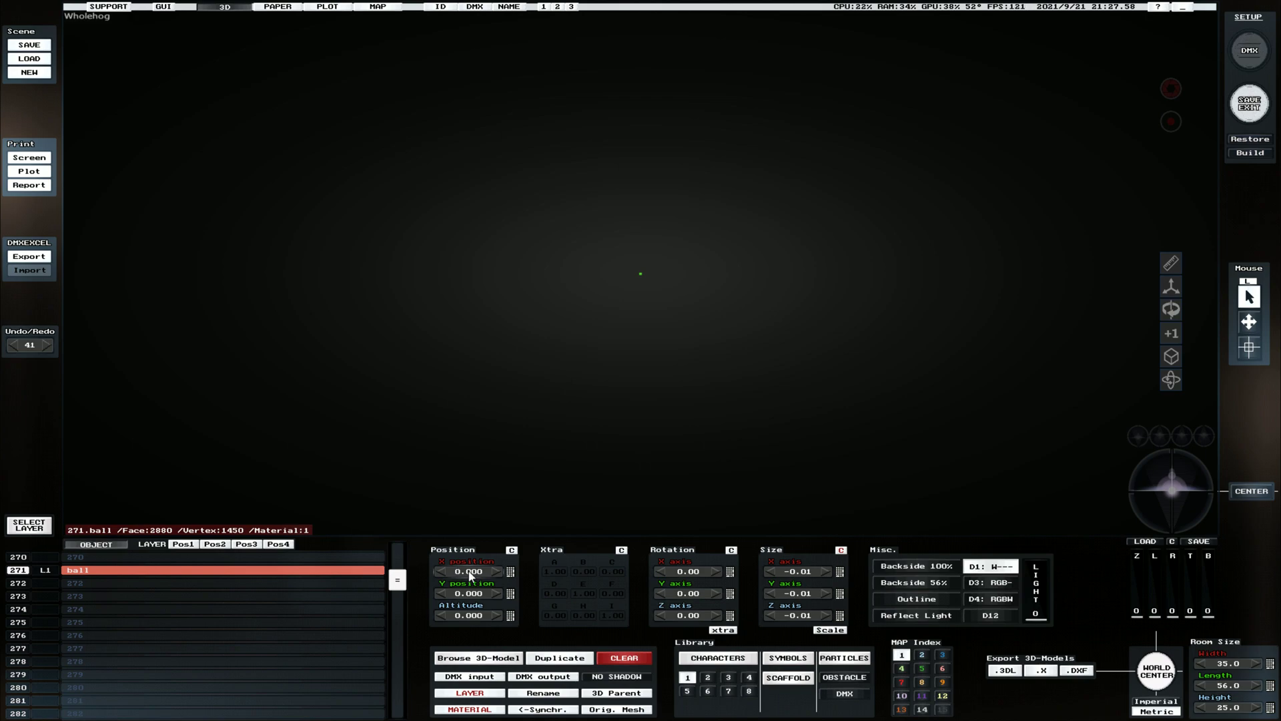
pyautogui.click(1167, 481)
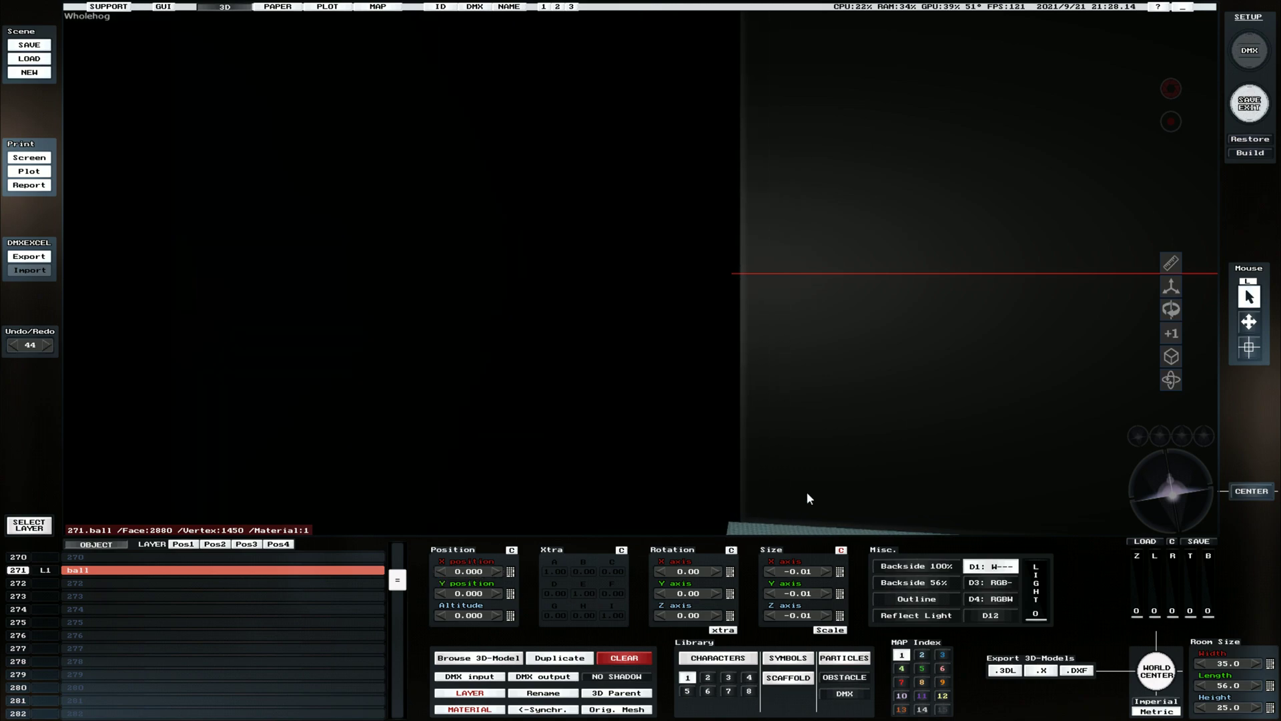
pyautogui.click(1250, 105)
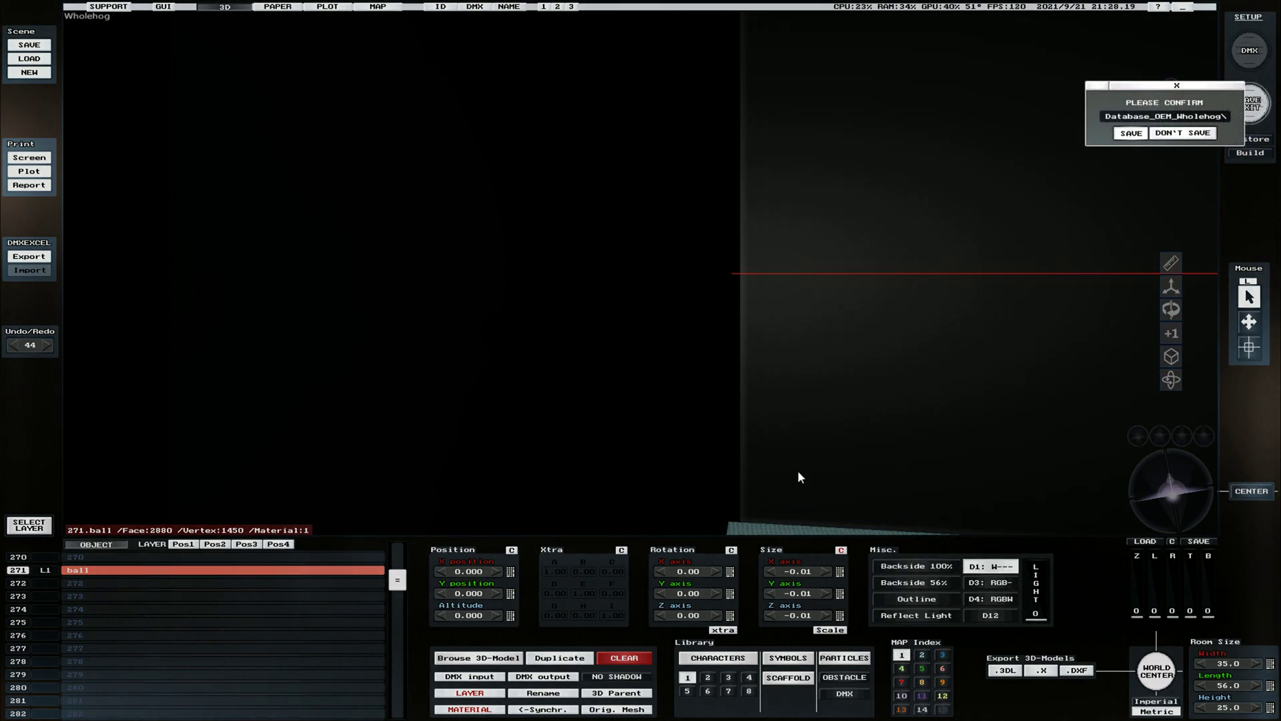
pyautogui.press('Return')
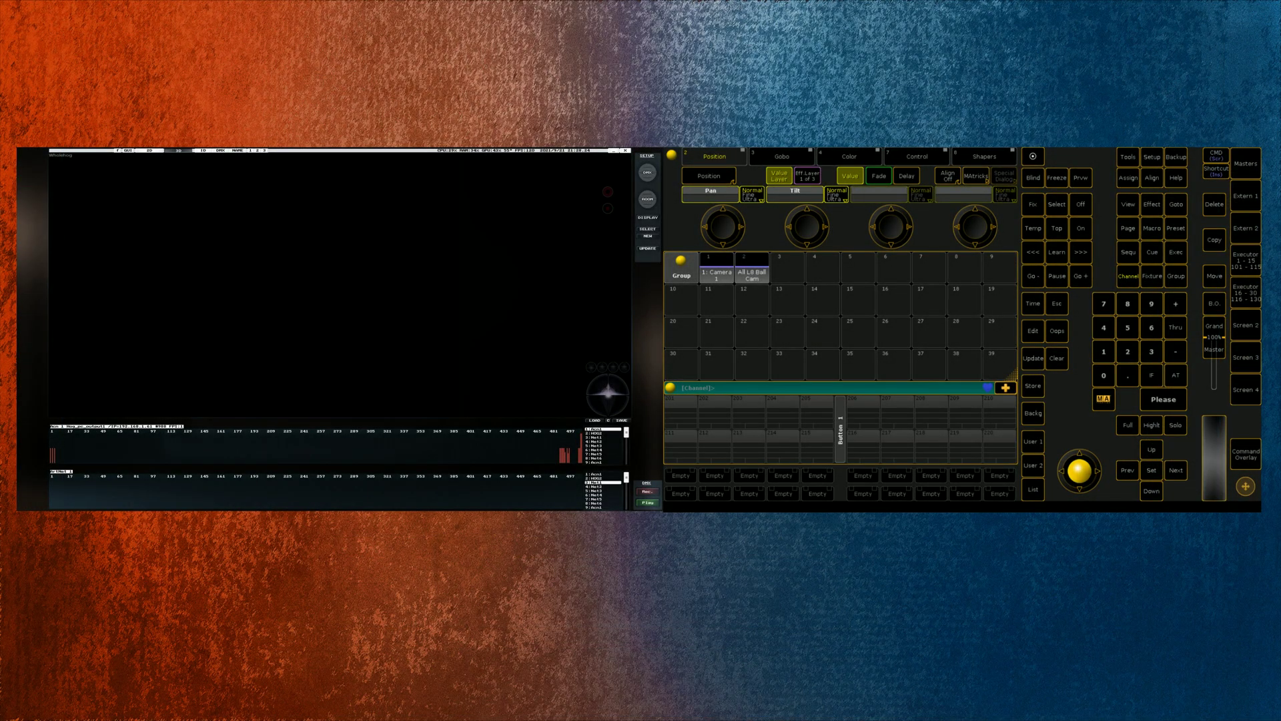
# Step: Set the L8 Ball Cam fixture's patch to 1.015 in EditSetup, save the changes, and close Setup
pyautogui.click(1151, 158)
pyautogui.click(715, 297)
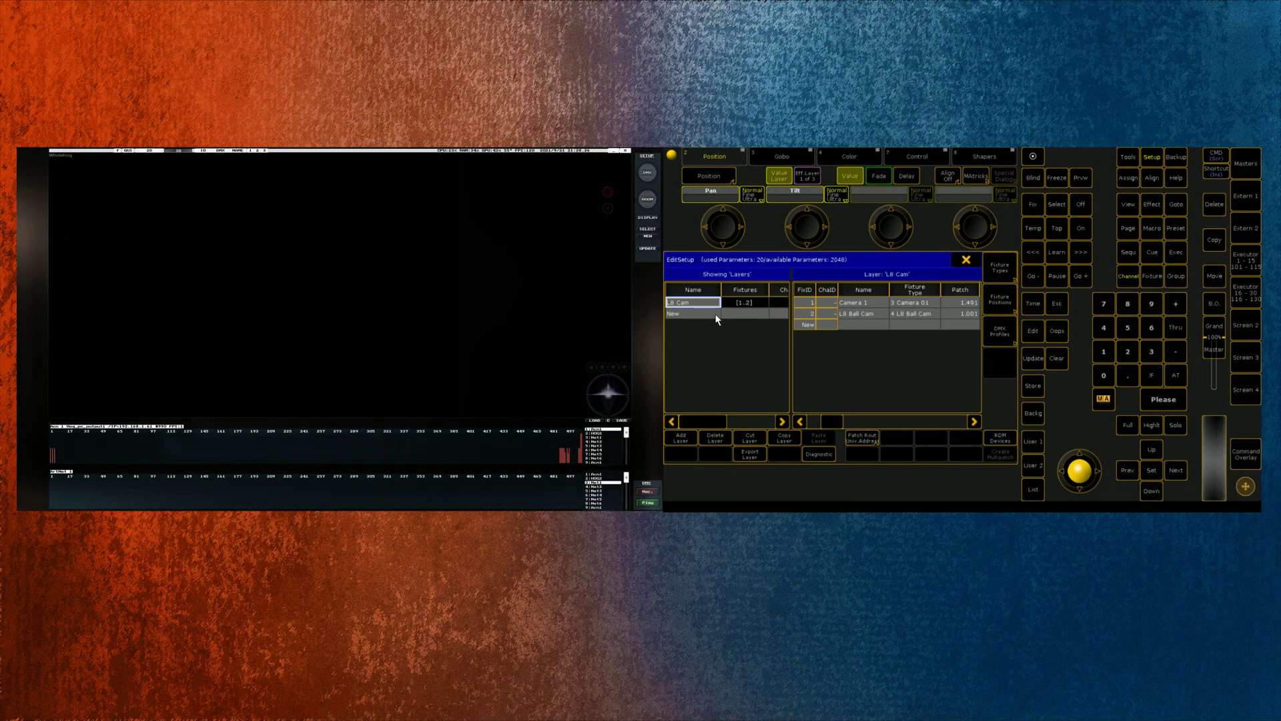
pyautogui.click(966, 314)
pyautogui.write('1.15')
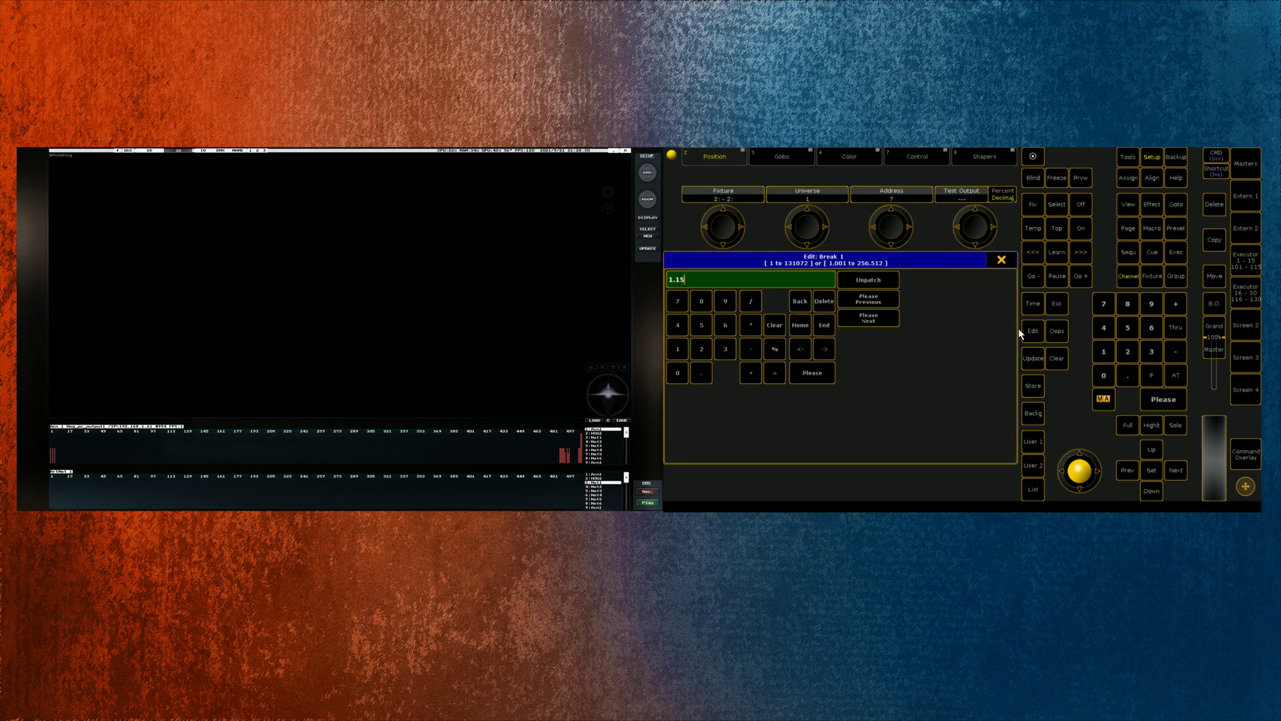
pyautogui.write('.015')
pyautogui.press('Return')
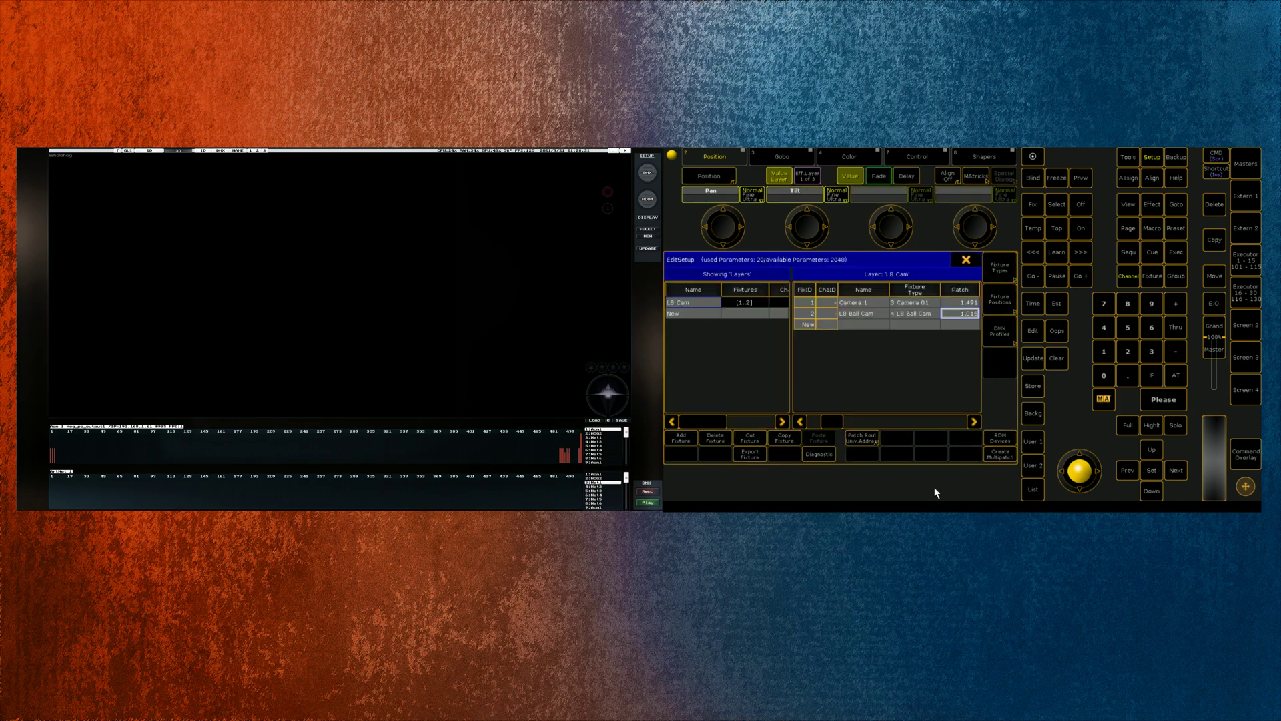
pyautogui.click(967, 261)
pyautogui.click(790, 377)
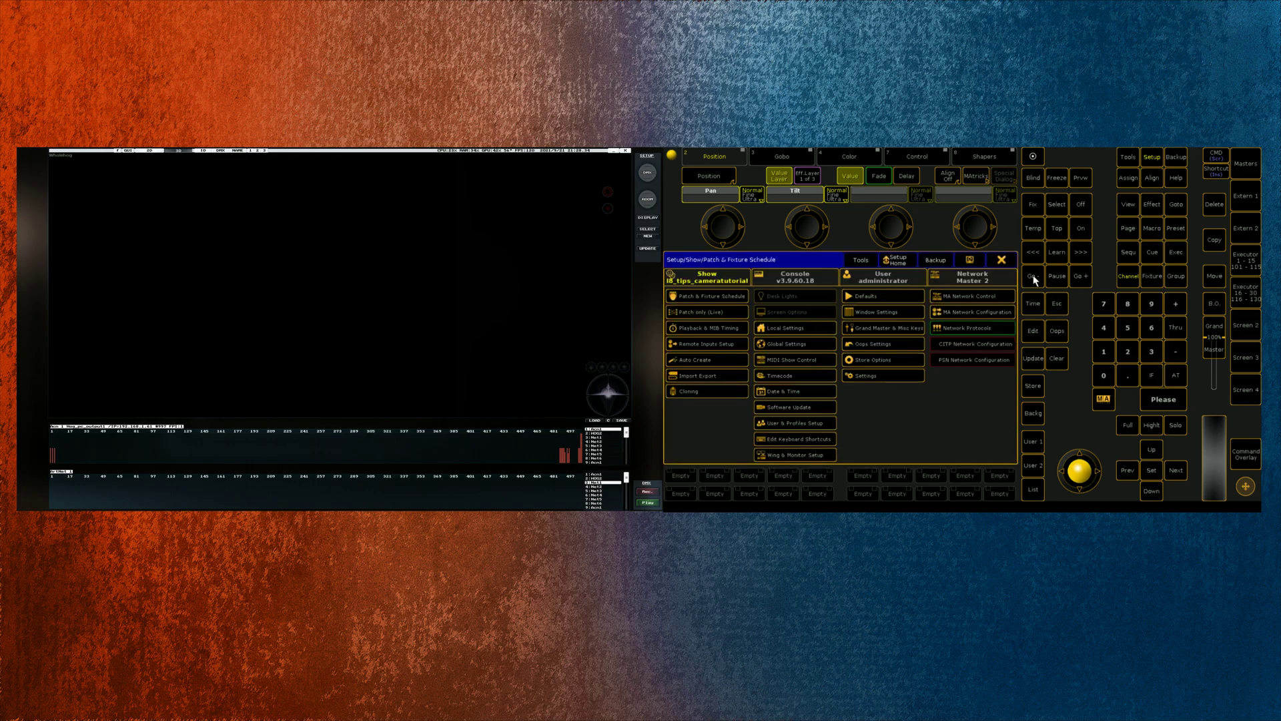
pyautogui.click(1001, 260)
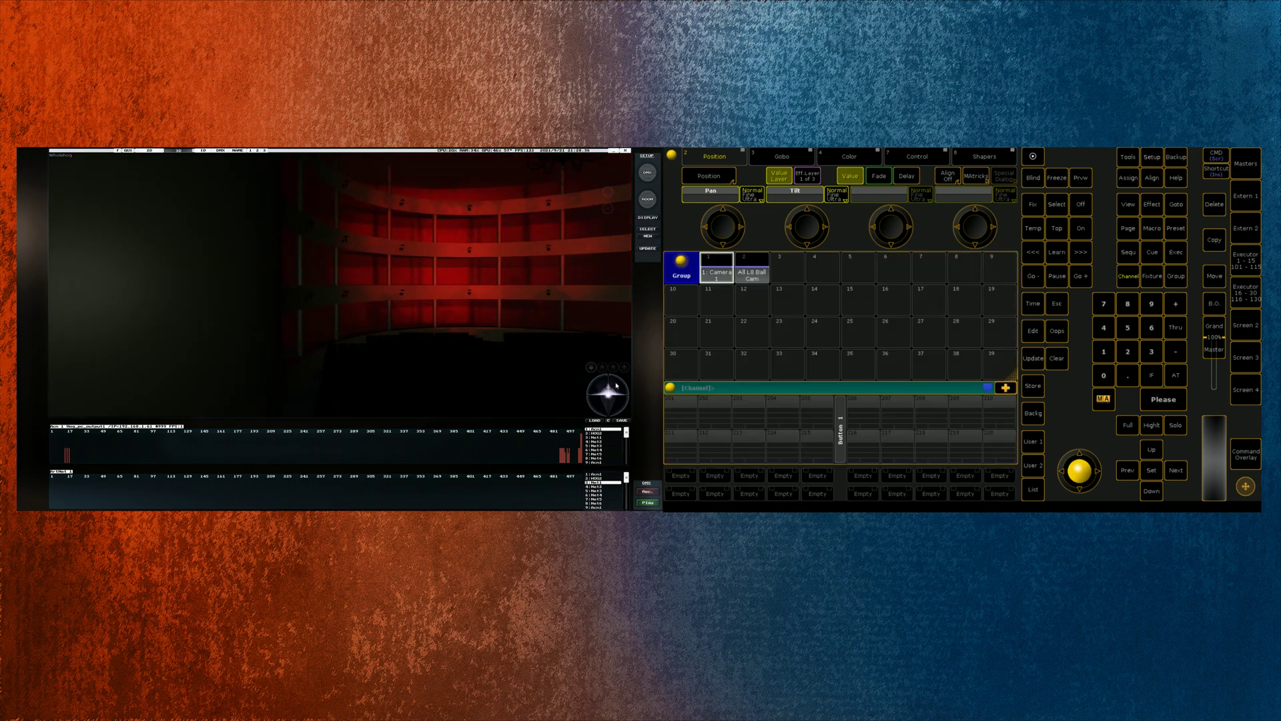
# Step: Select group 2 All L8 Ball Cam and turn its X encoder from 50 down to about 32.5
pyautogui.click(617, 386)
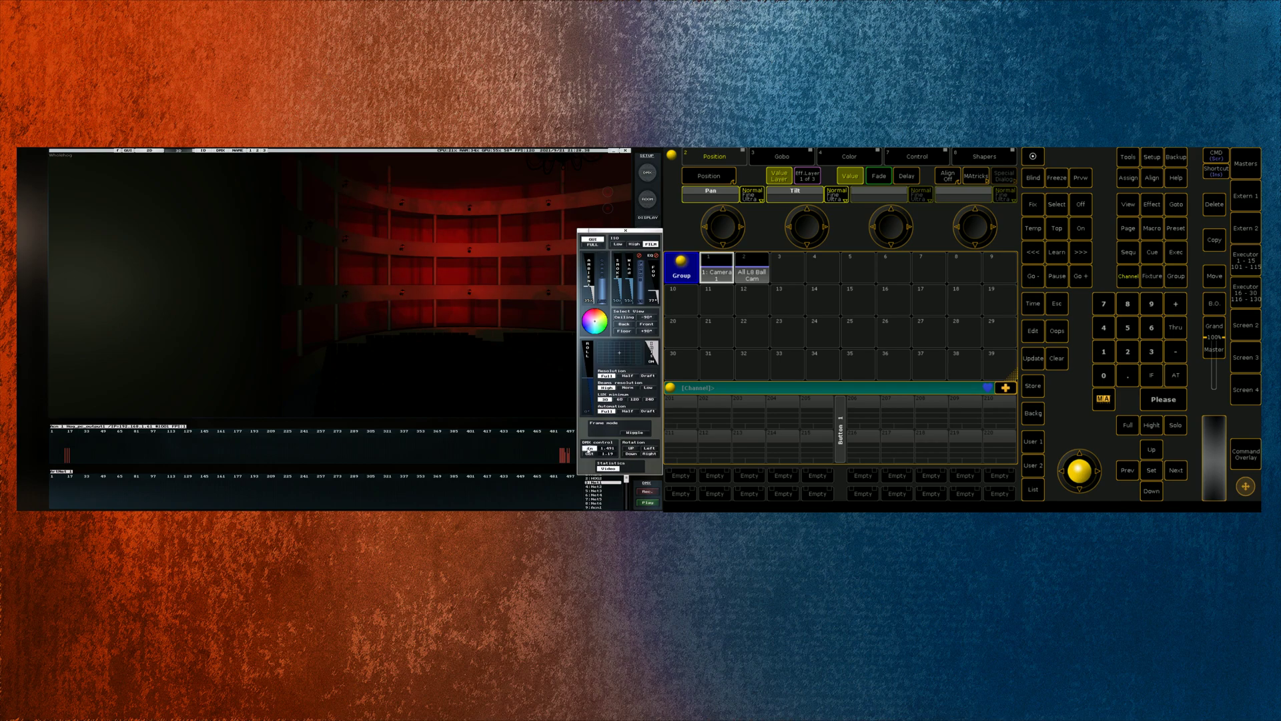
pyautogui.click(608, 232)
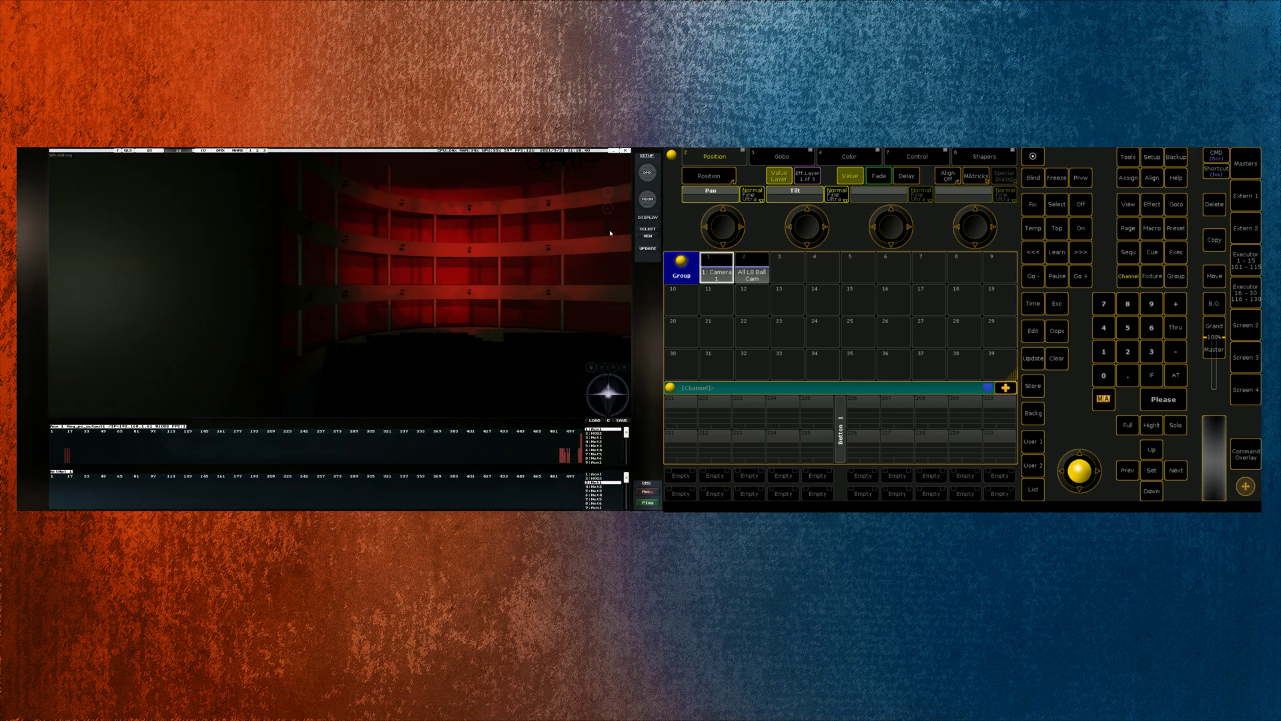
pyautogui.click(746, 280)
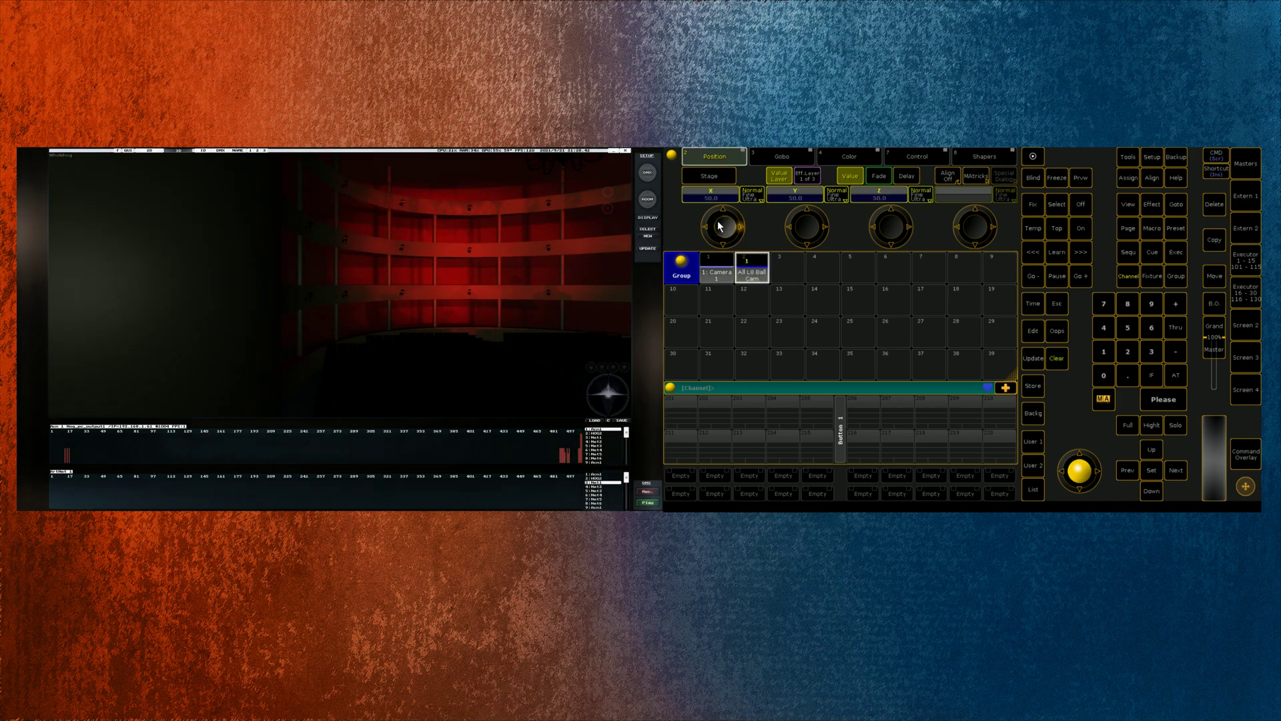
pyautogui.scroll(-8, 719, 226)
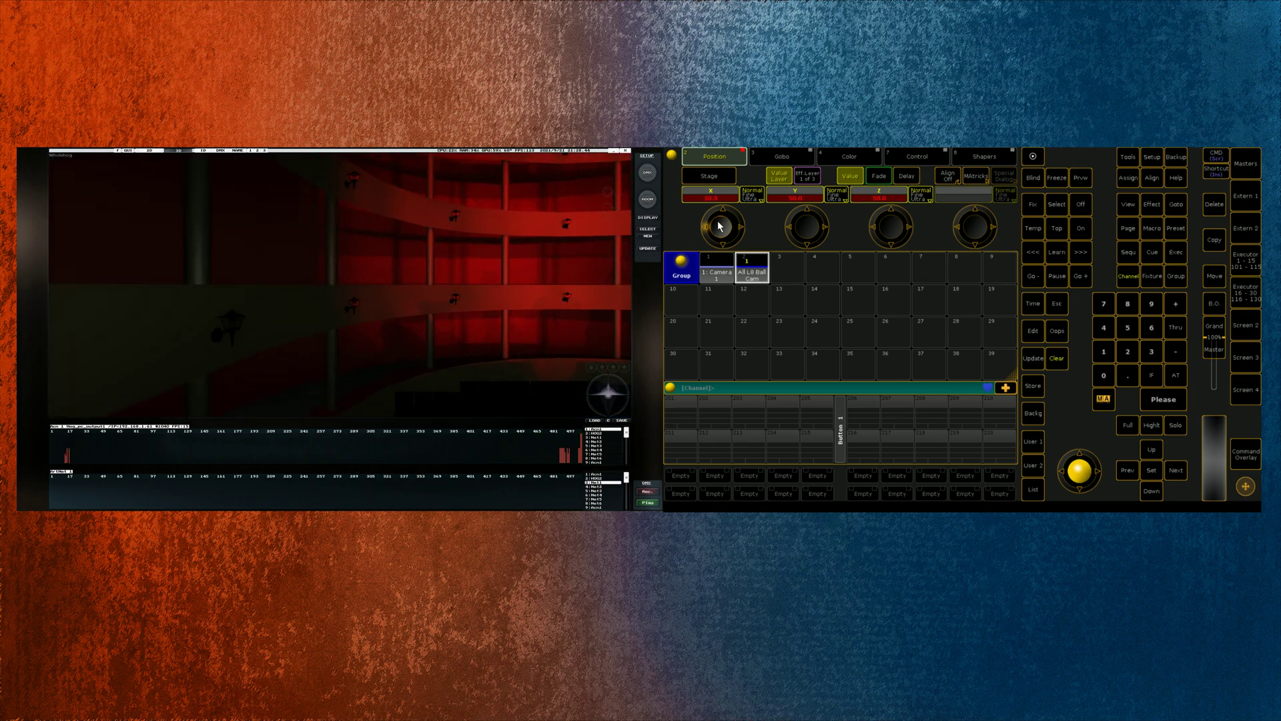
pyautogui.scroll(-10, 720, 226)
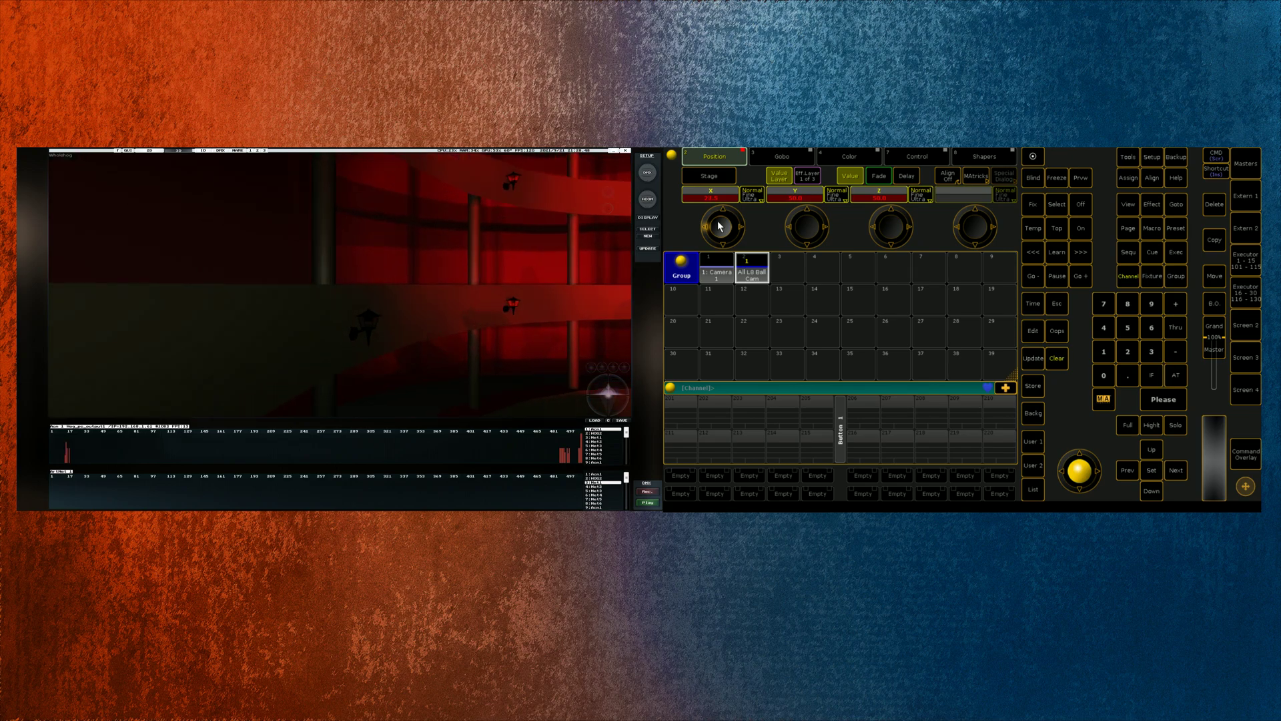
pyautogui.scroll(4, 719, 226)
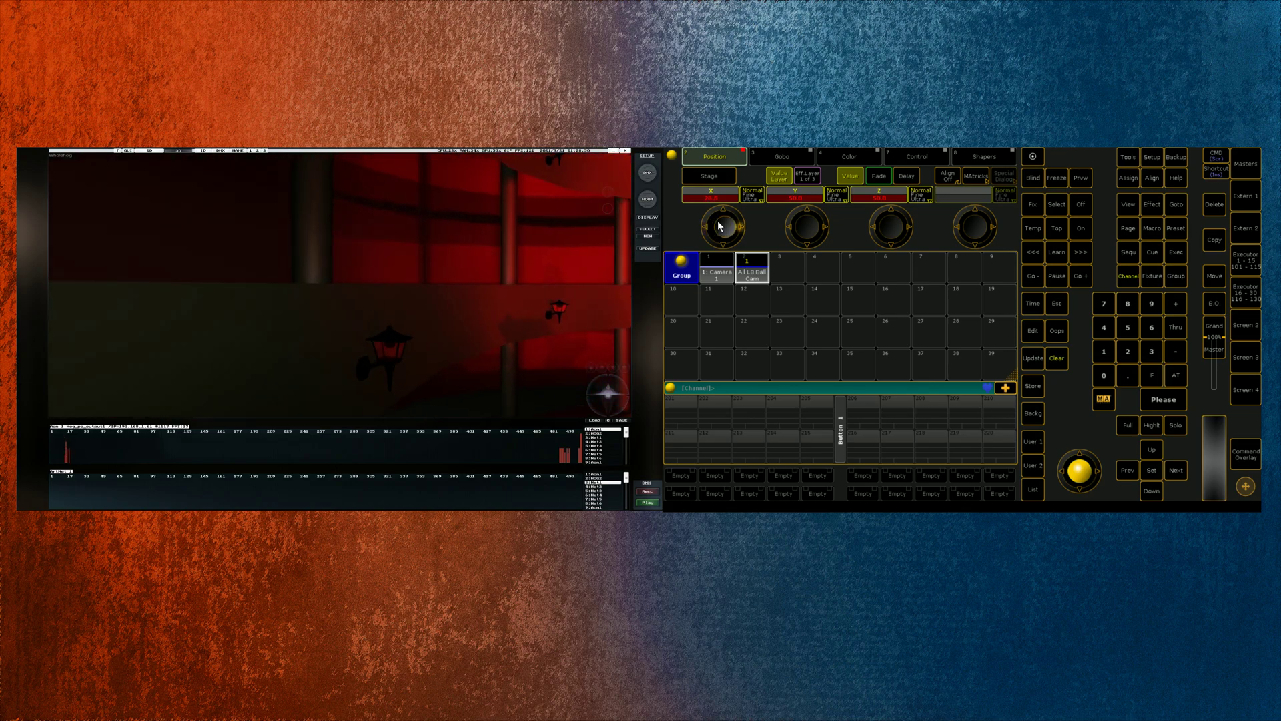
pyautogui.scroll(3, 720, 226)
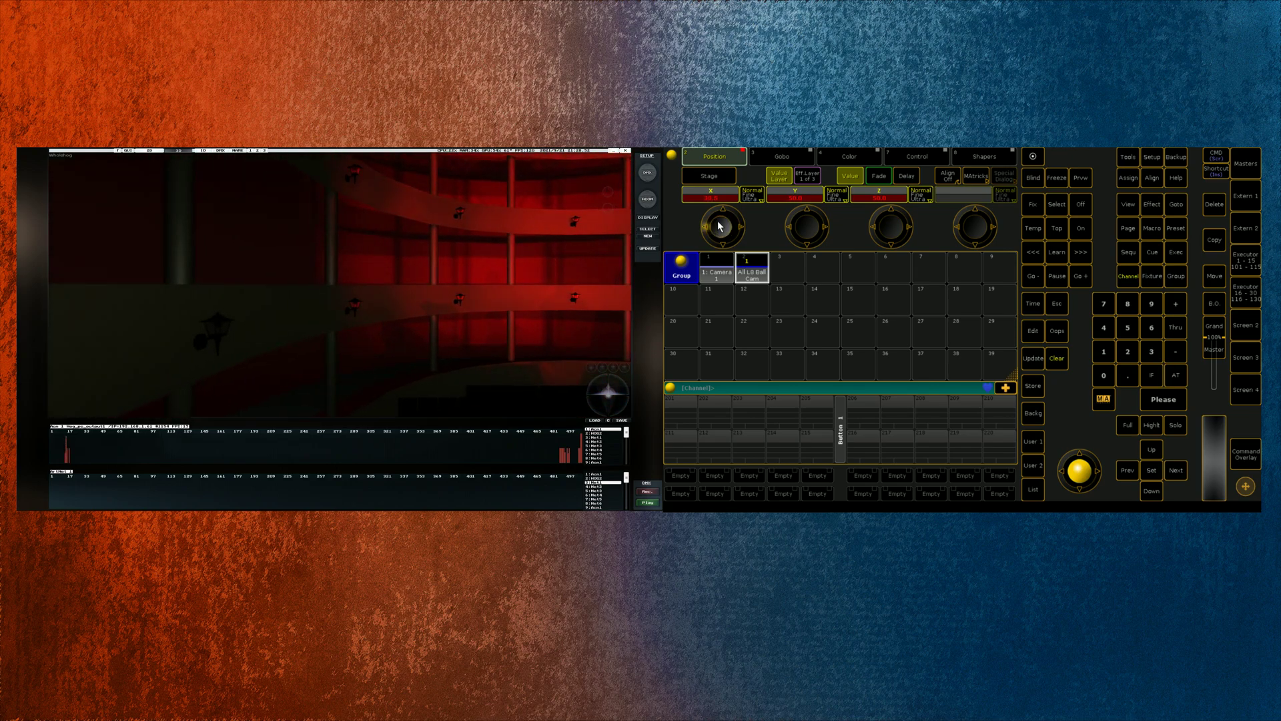
# Step: Select Camera 1 and raise its Pan to about 153 to face the lit stage
pyautogui.click(710, 272)
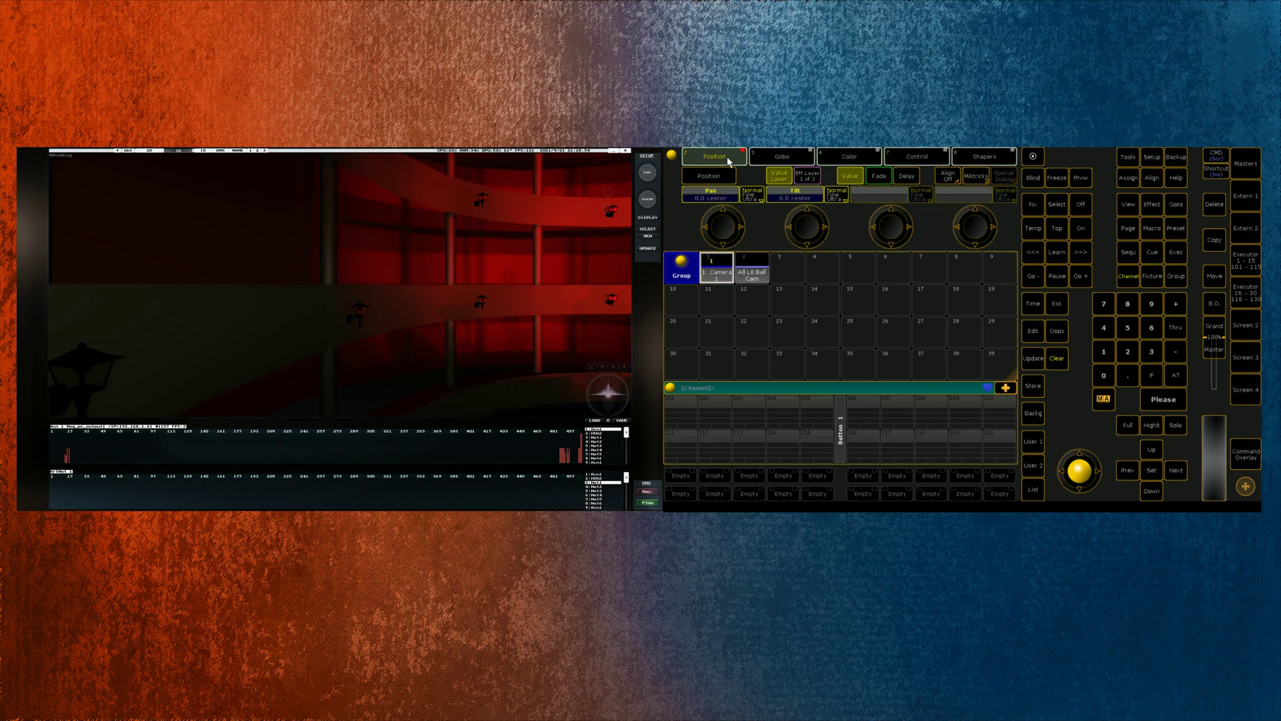
pyautogui.scroll(5, 717, 227)
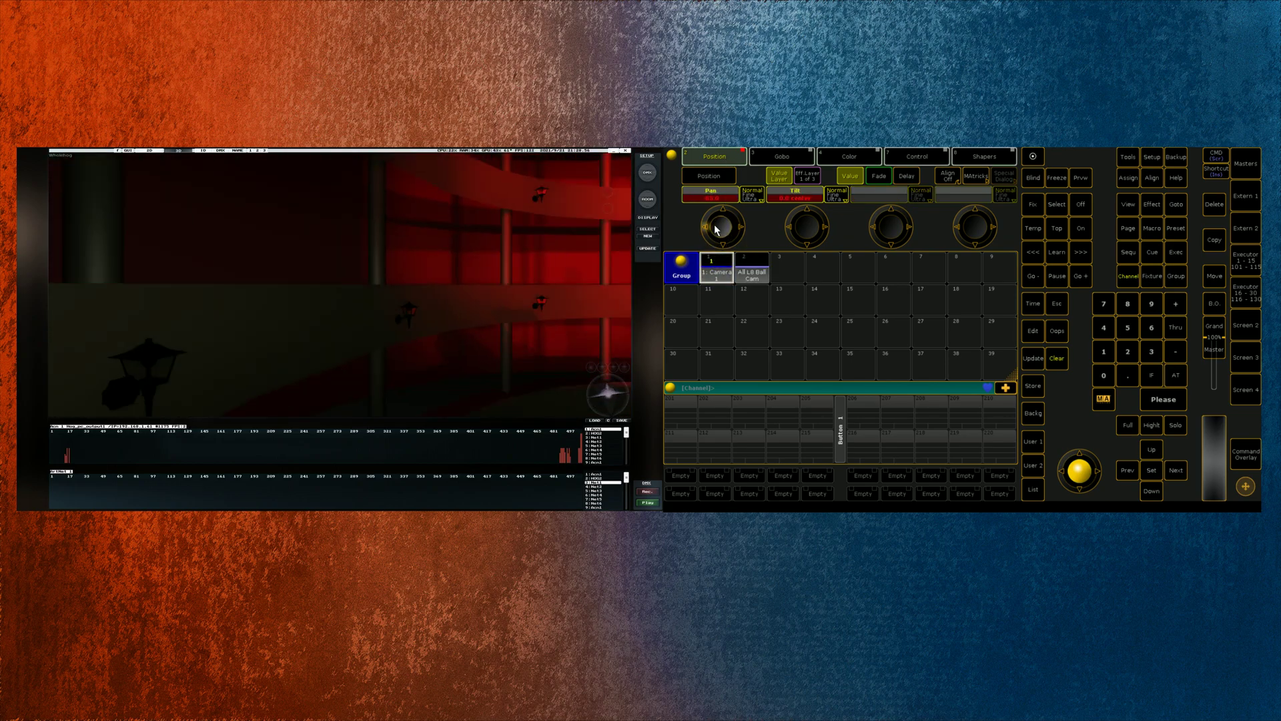
pyautogui.scroll(7, 718, 227)
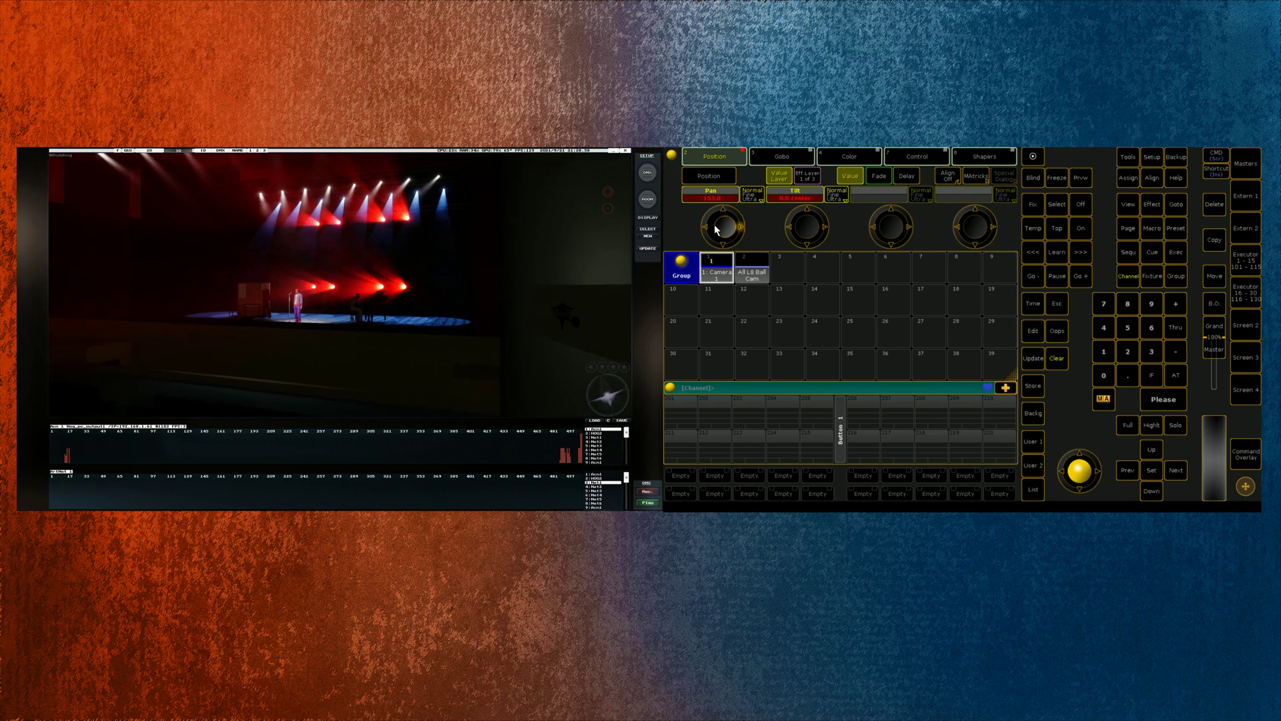
# Step: Select All L8 Ball Cam and move its Y position to about 73.5
pyautogui.click(753, 271)
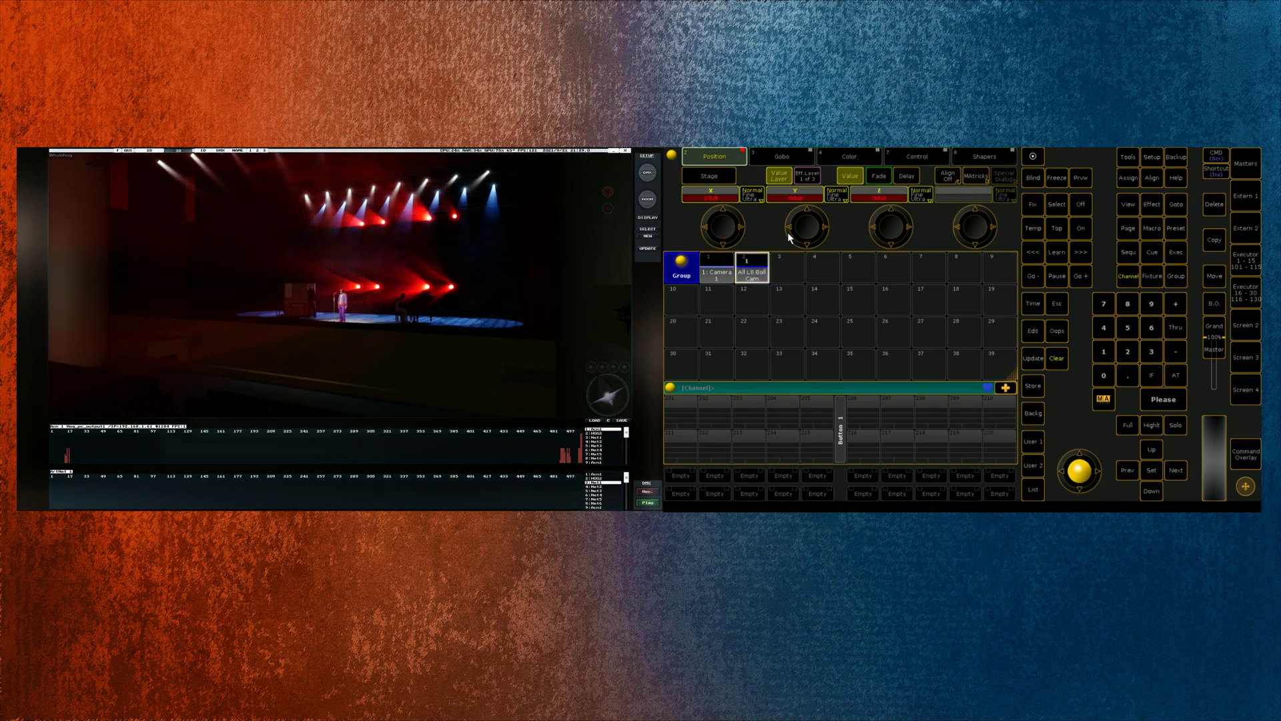
pyautogui.scroll(7, 806, 227)
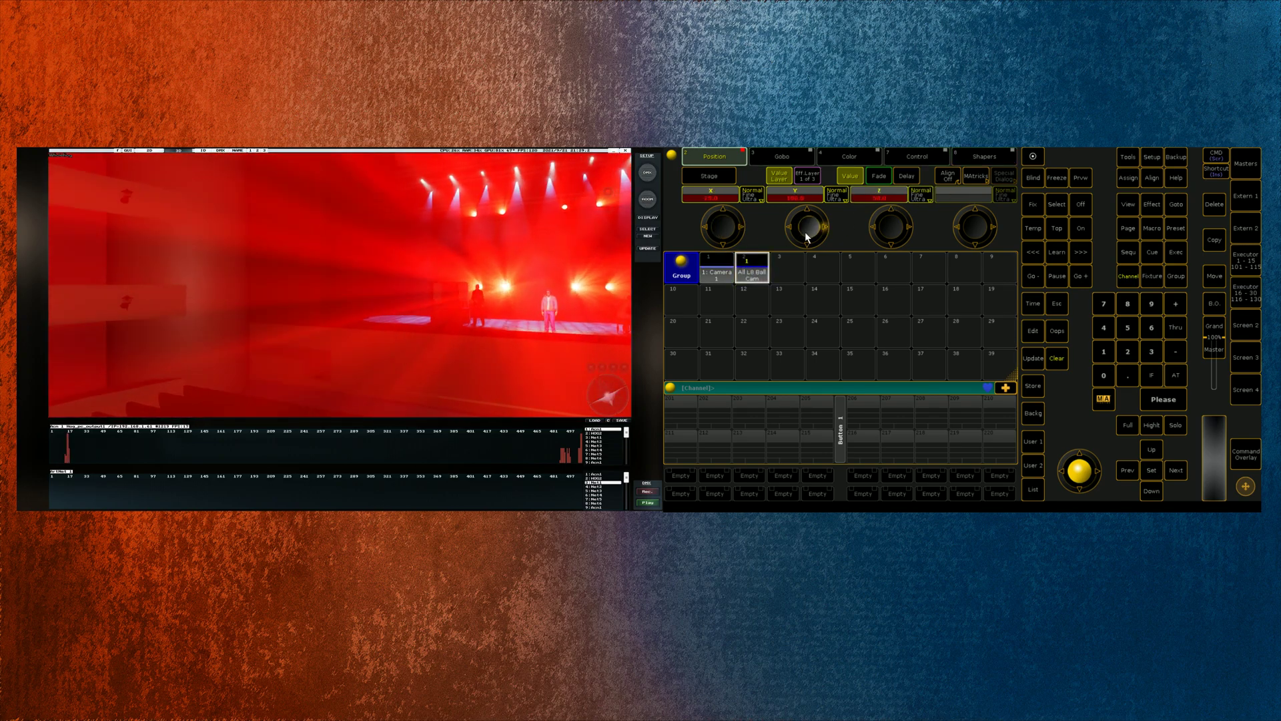
pyautogui.scroll(7, 807, 227)
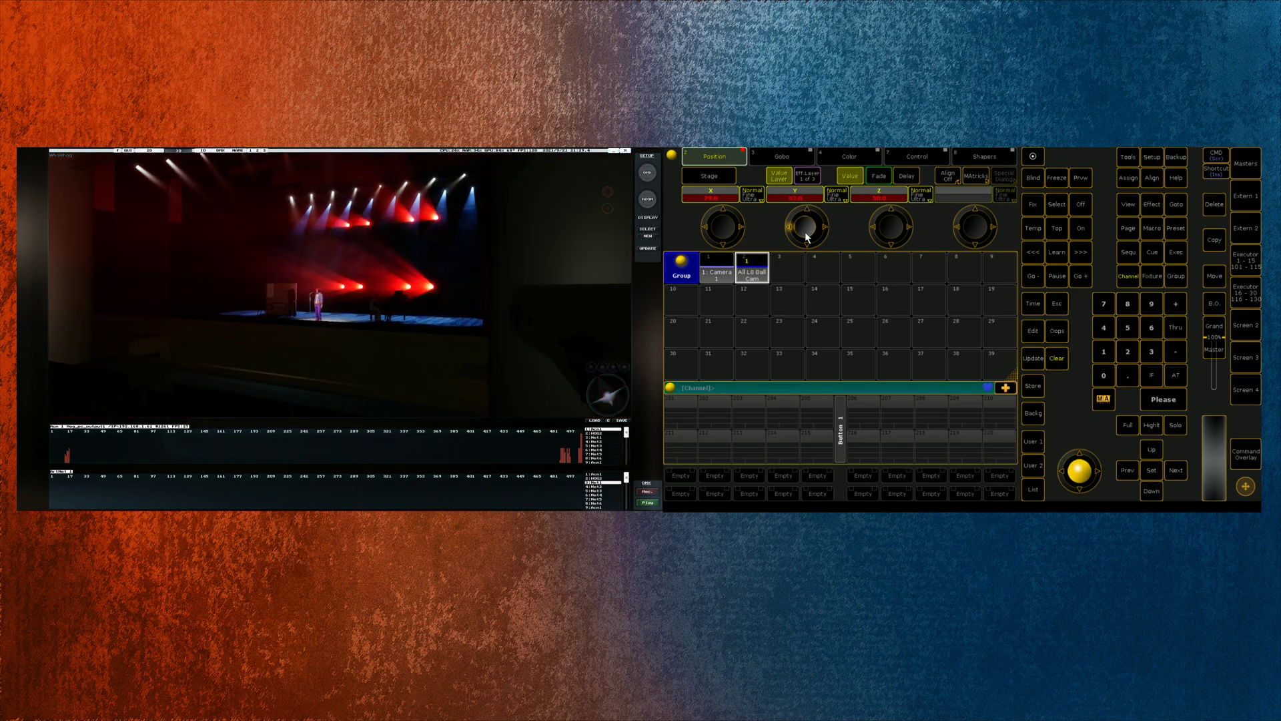
pyautogui.scroll(-4, 807, 235)
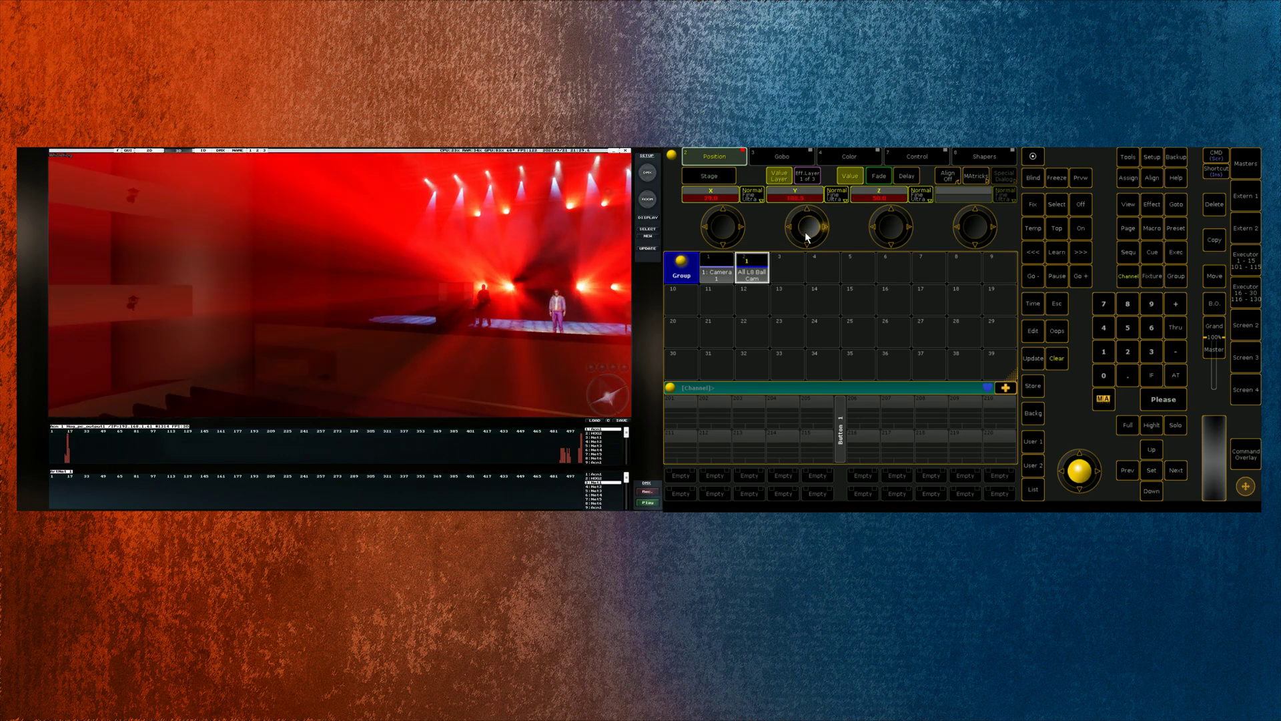
# Step: Adjust Camera 1's Z and Y values on the Shapers encoders
pyautogui.click(716, 270)
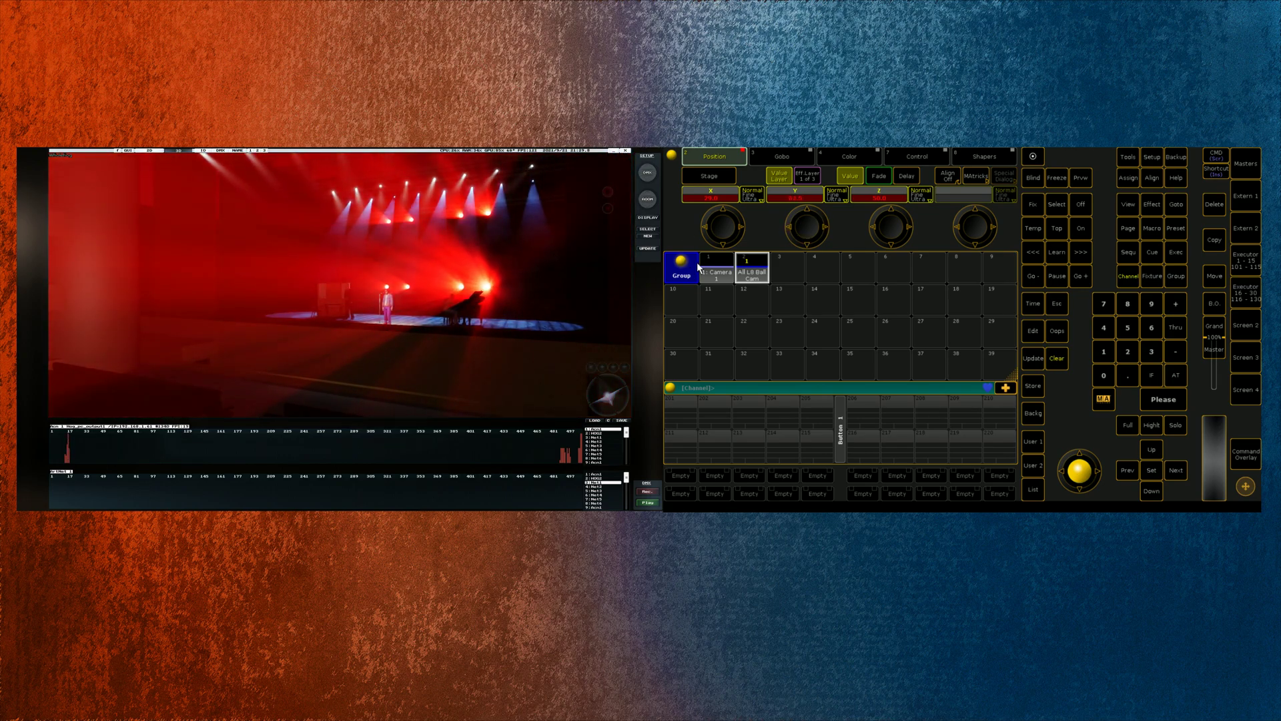
pyautogui.click(965, 157)
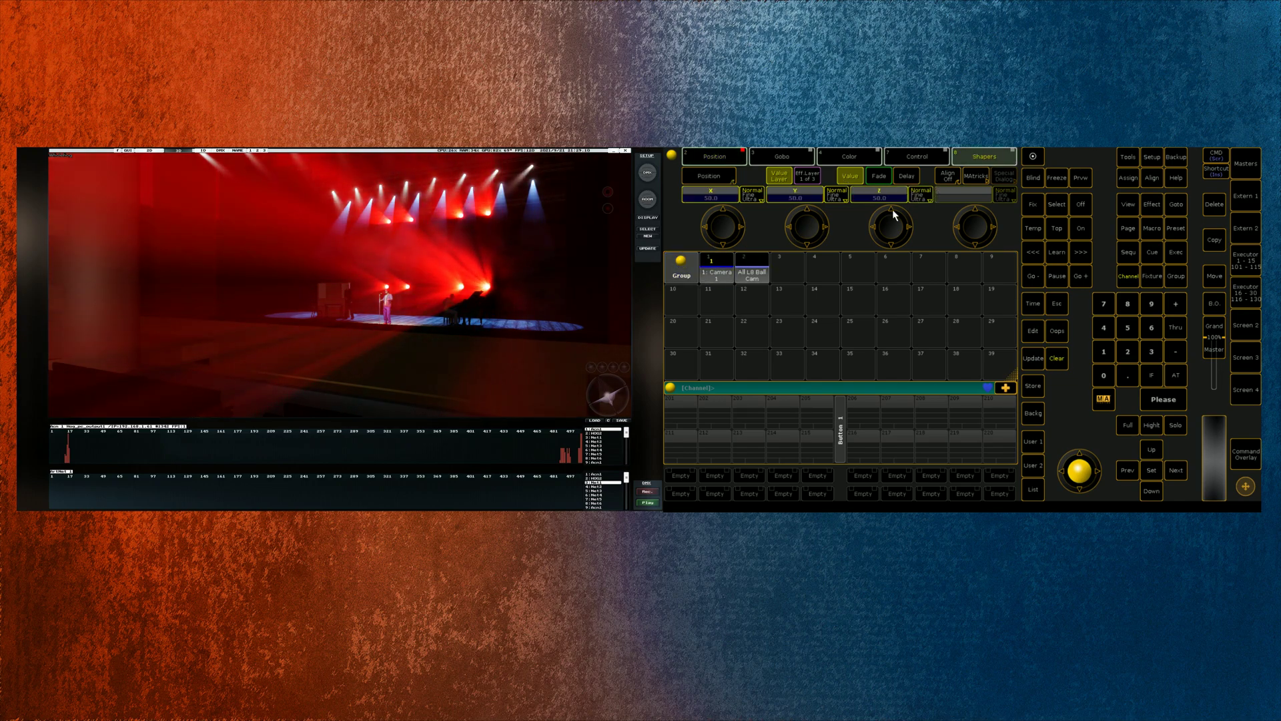
pyautogui.scroll(-5, 888, 225)
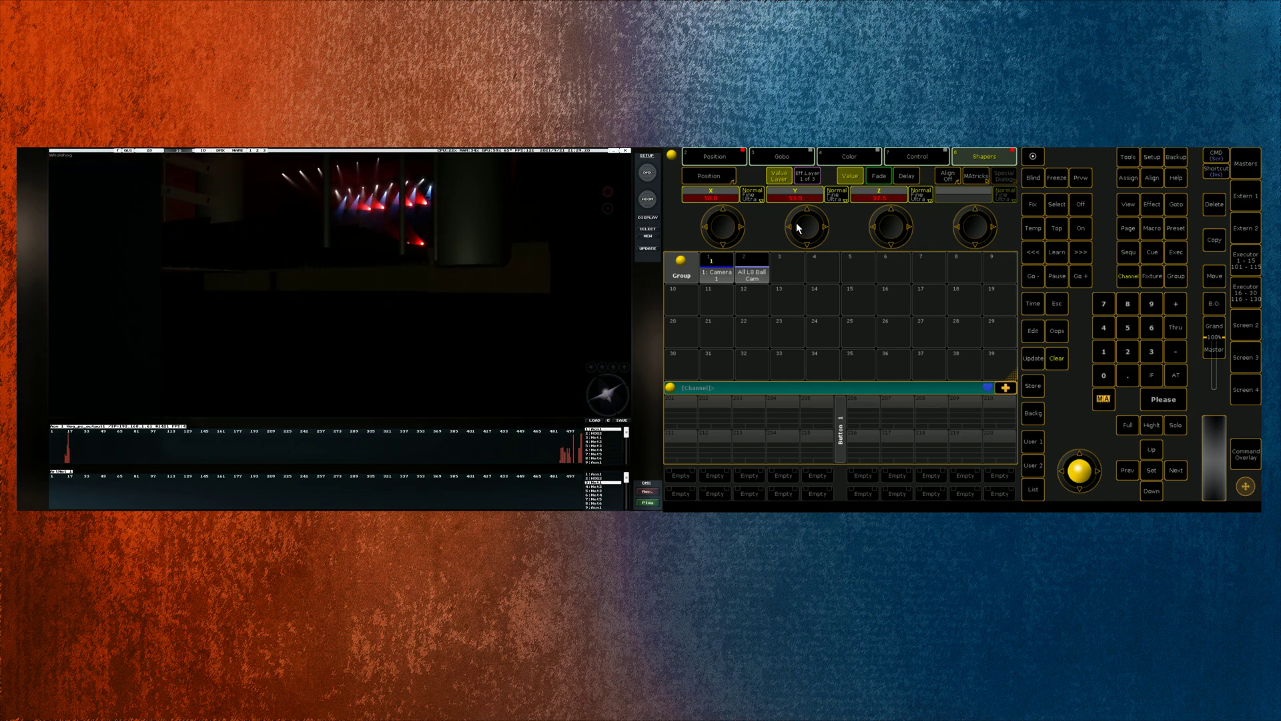
pyautogui.scroll(-5, 801, 228)
pyautogui.scroll(-2, 802, 228)
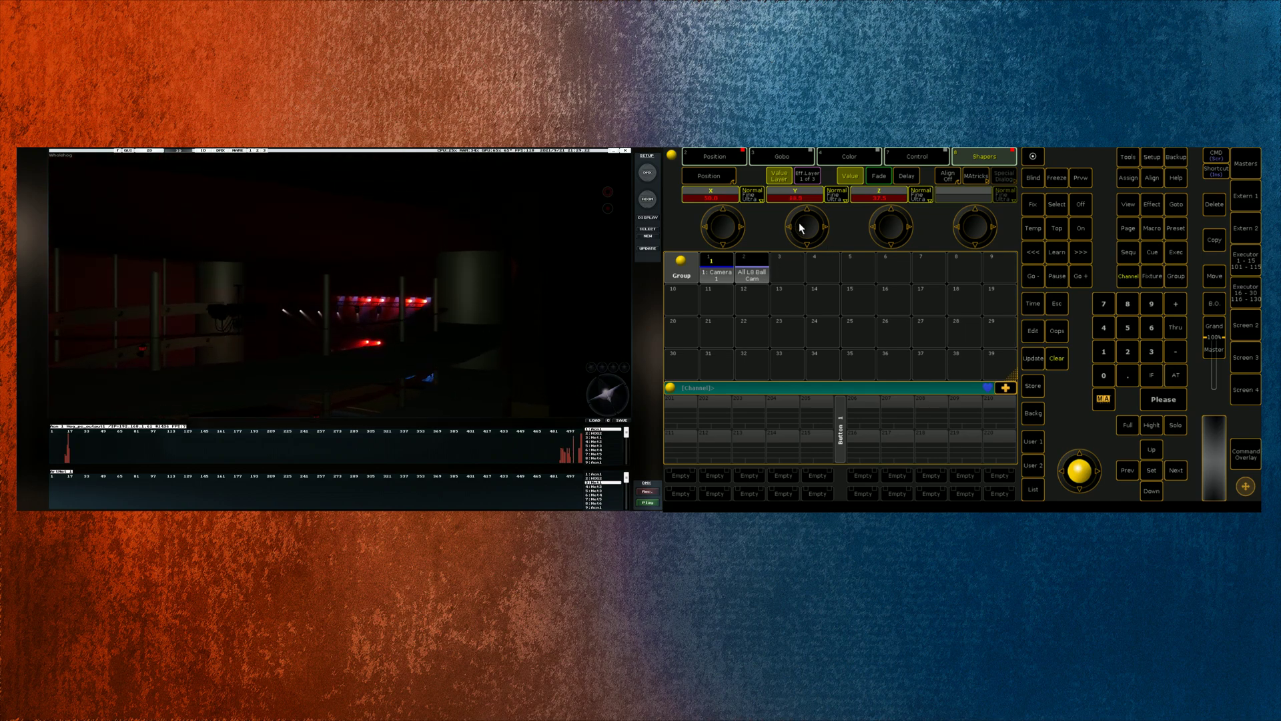
pyautogui.scroll(4, 804, 228)
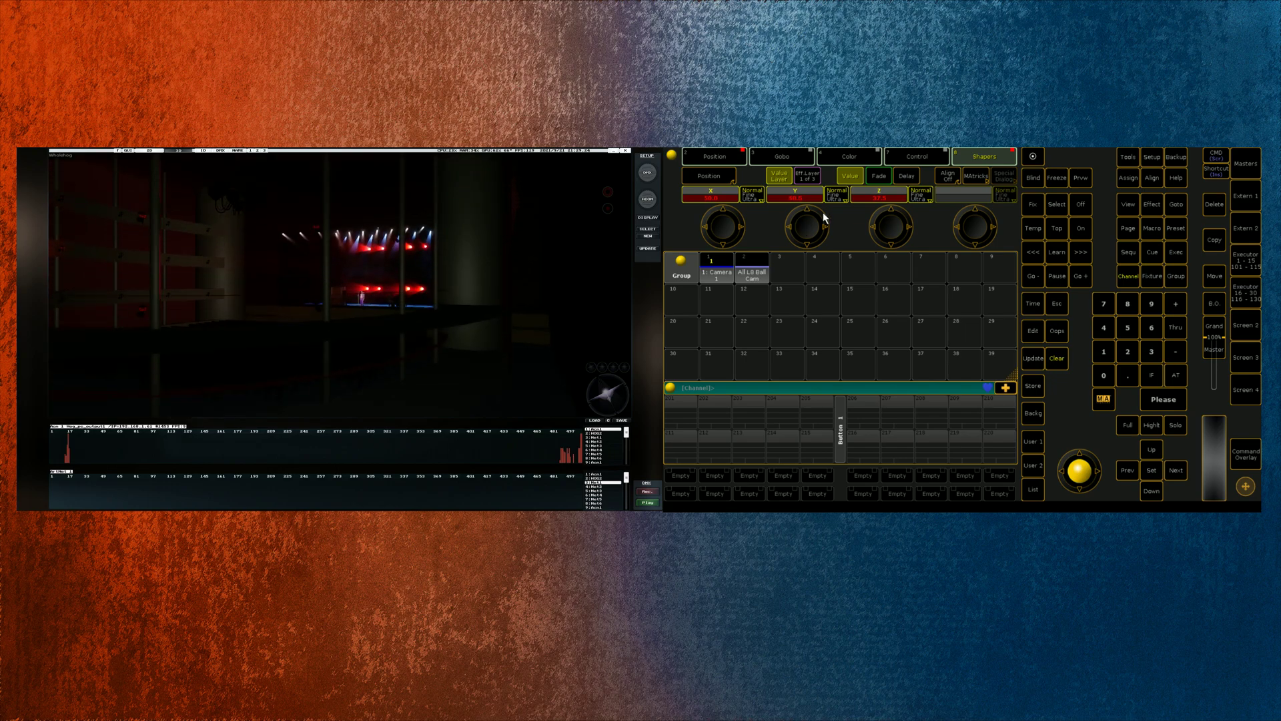
# Step: Adjust All L8 Ball Cam's Y position on the Position encoders to pull the view behind the railings
pyautogui.click(752, 270)
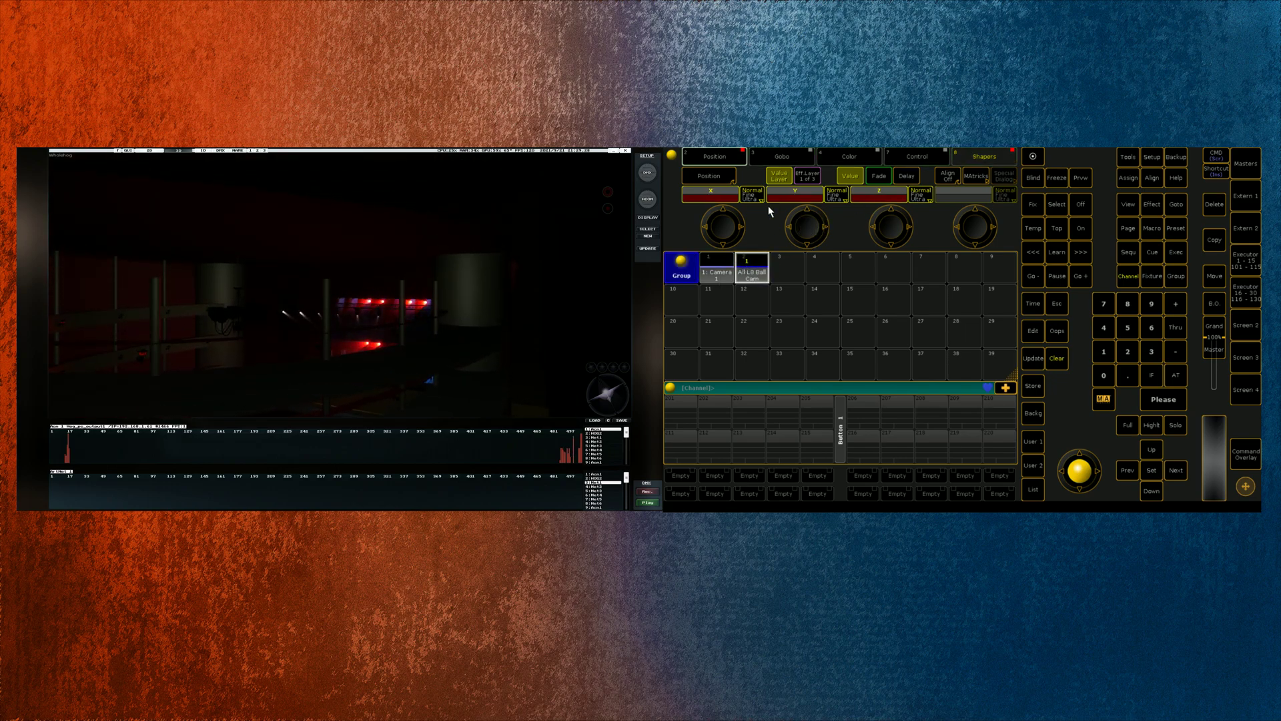
pyautogui.click(727, 160)
pyautogui.scroll(3, 802, 227)
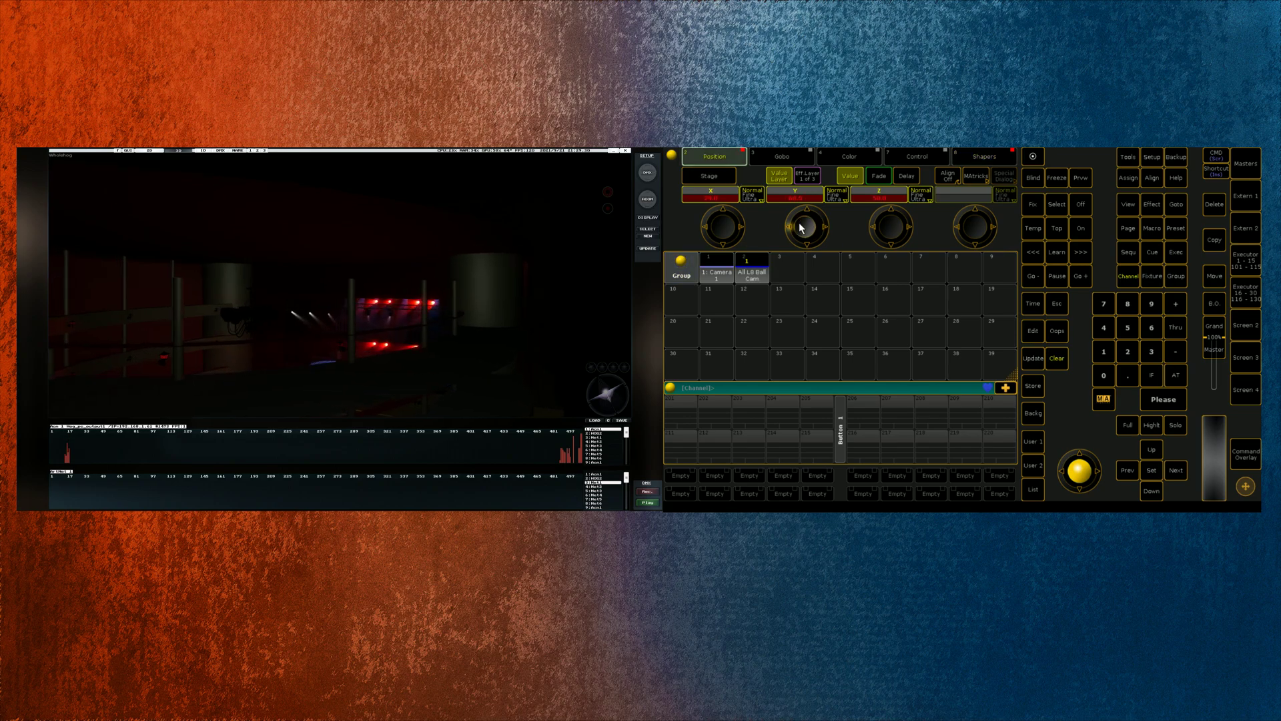
pyautogui.scroll(5, 801, 227)
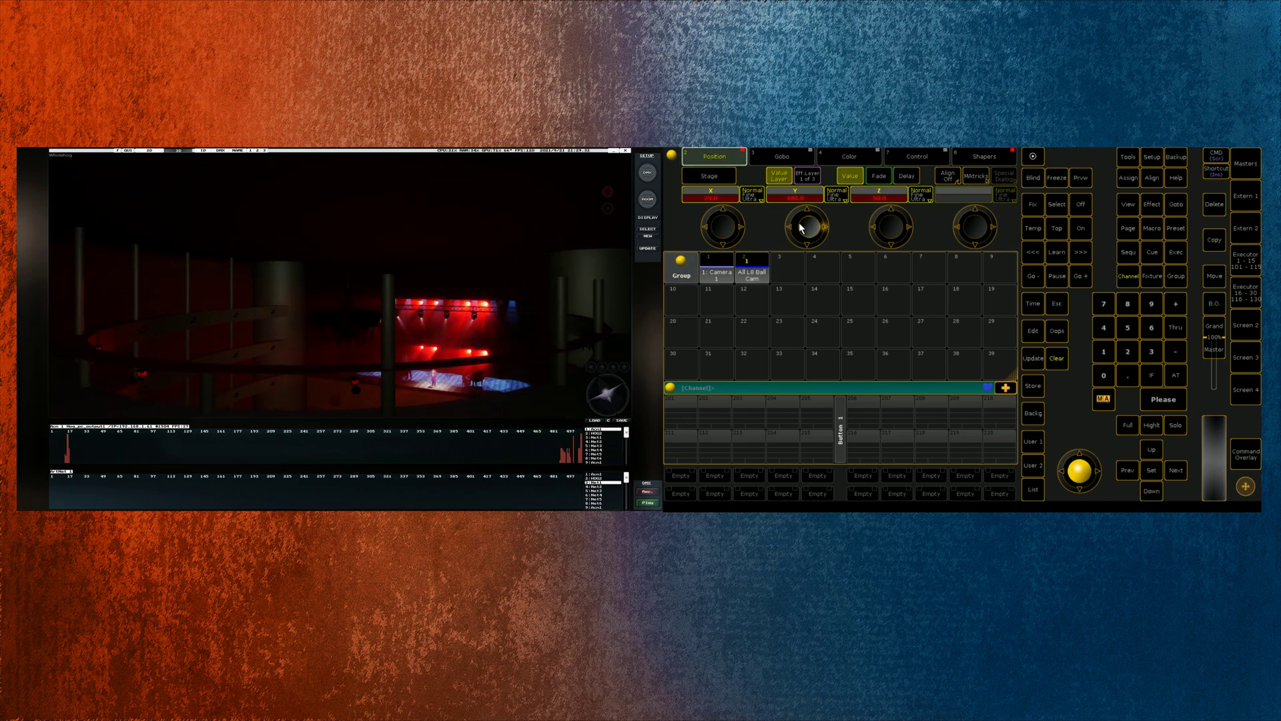
pyautogui.scroll(-5, 801, 227)
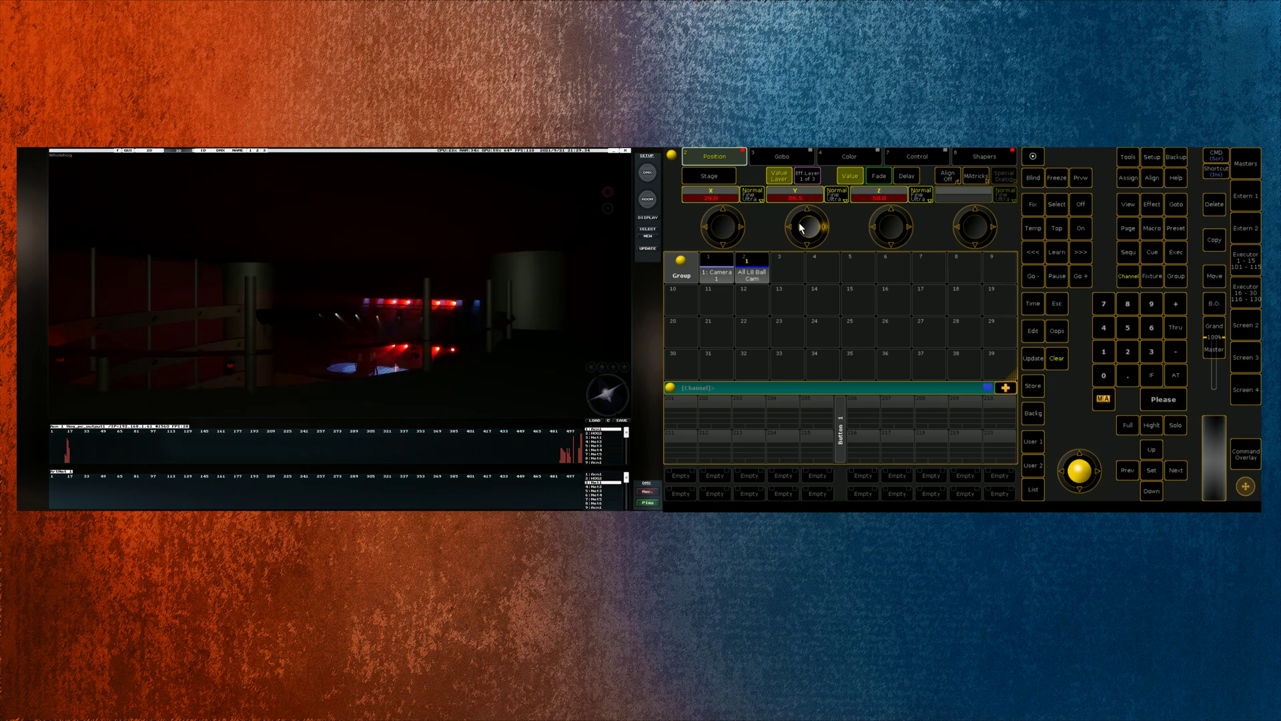